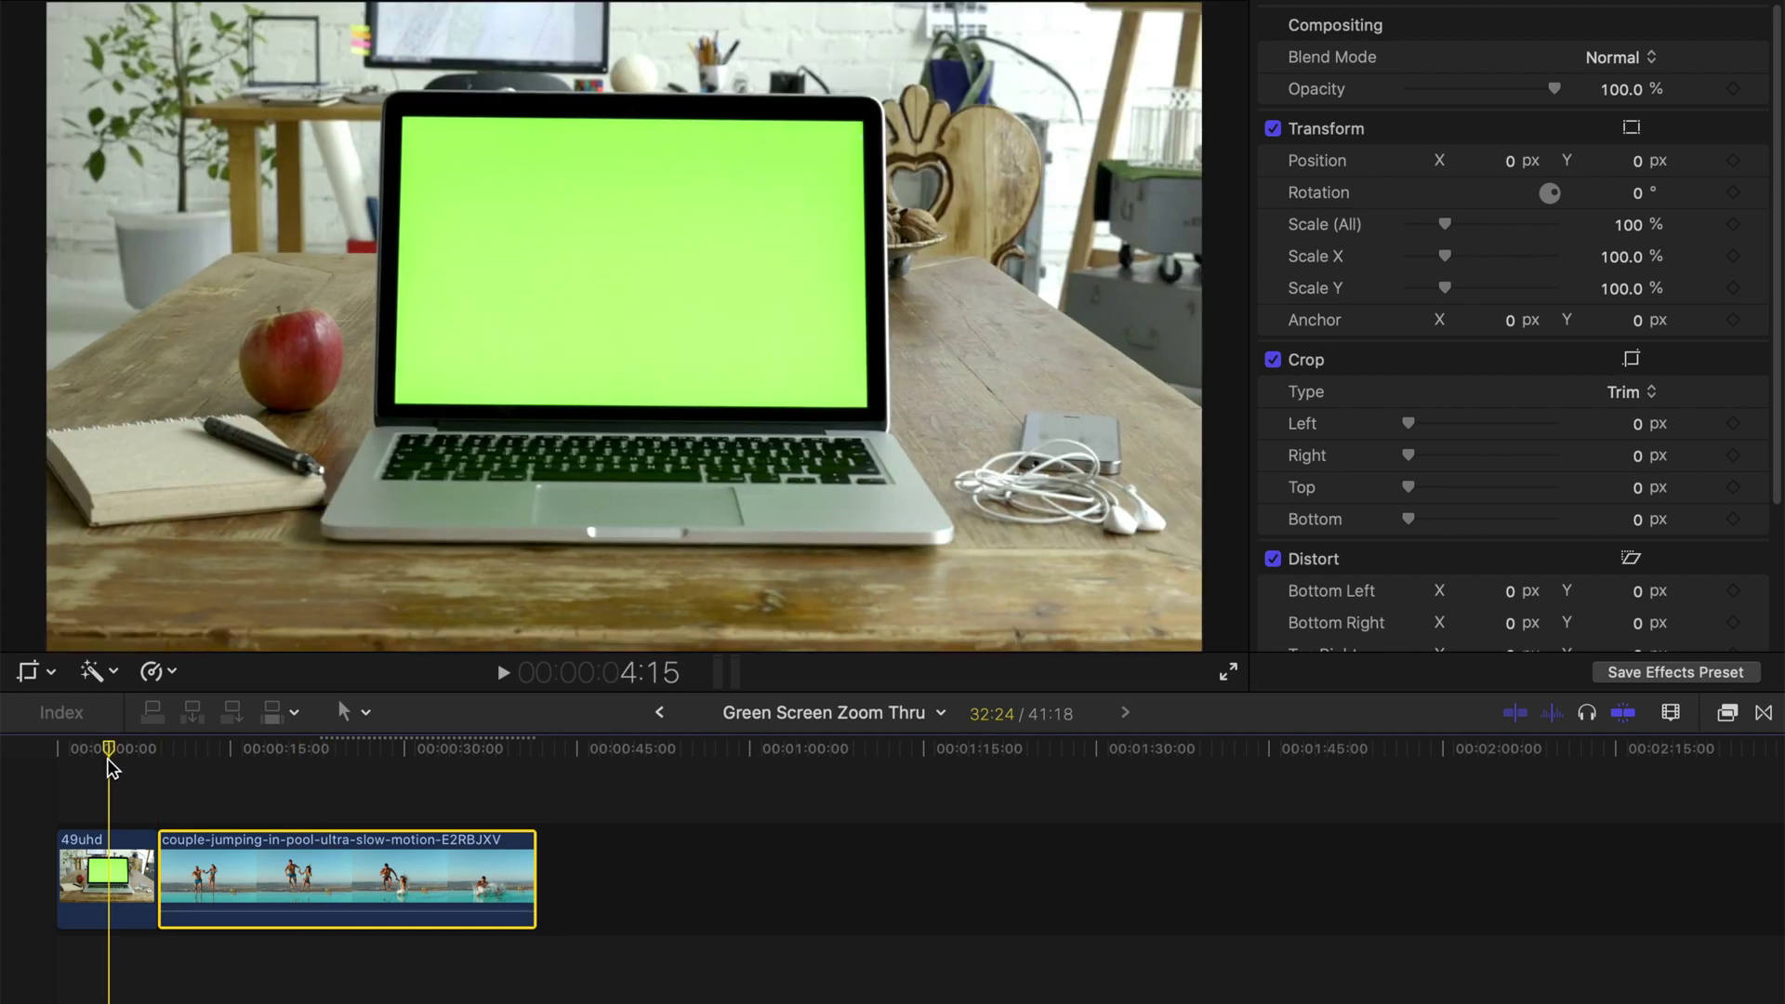
Park the playhead at 4:09 over the green-screen laptop clip in the timeline
click(107, 758)
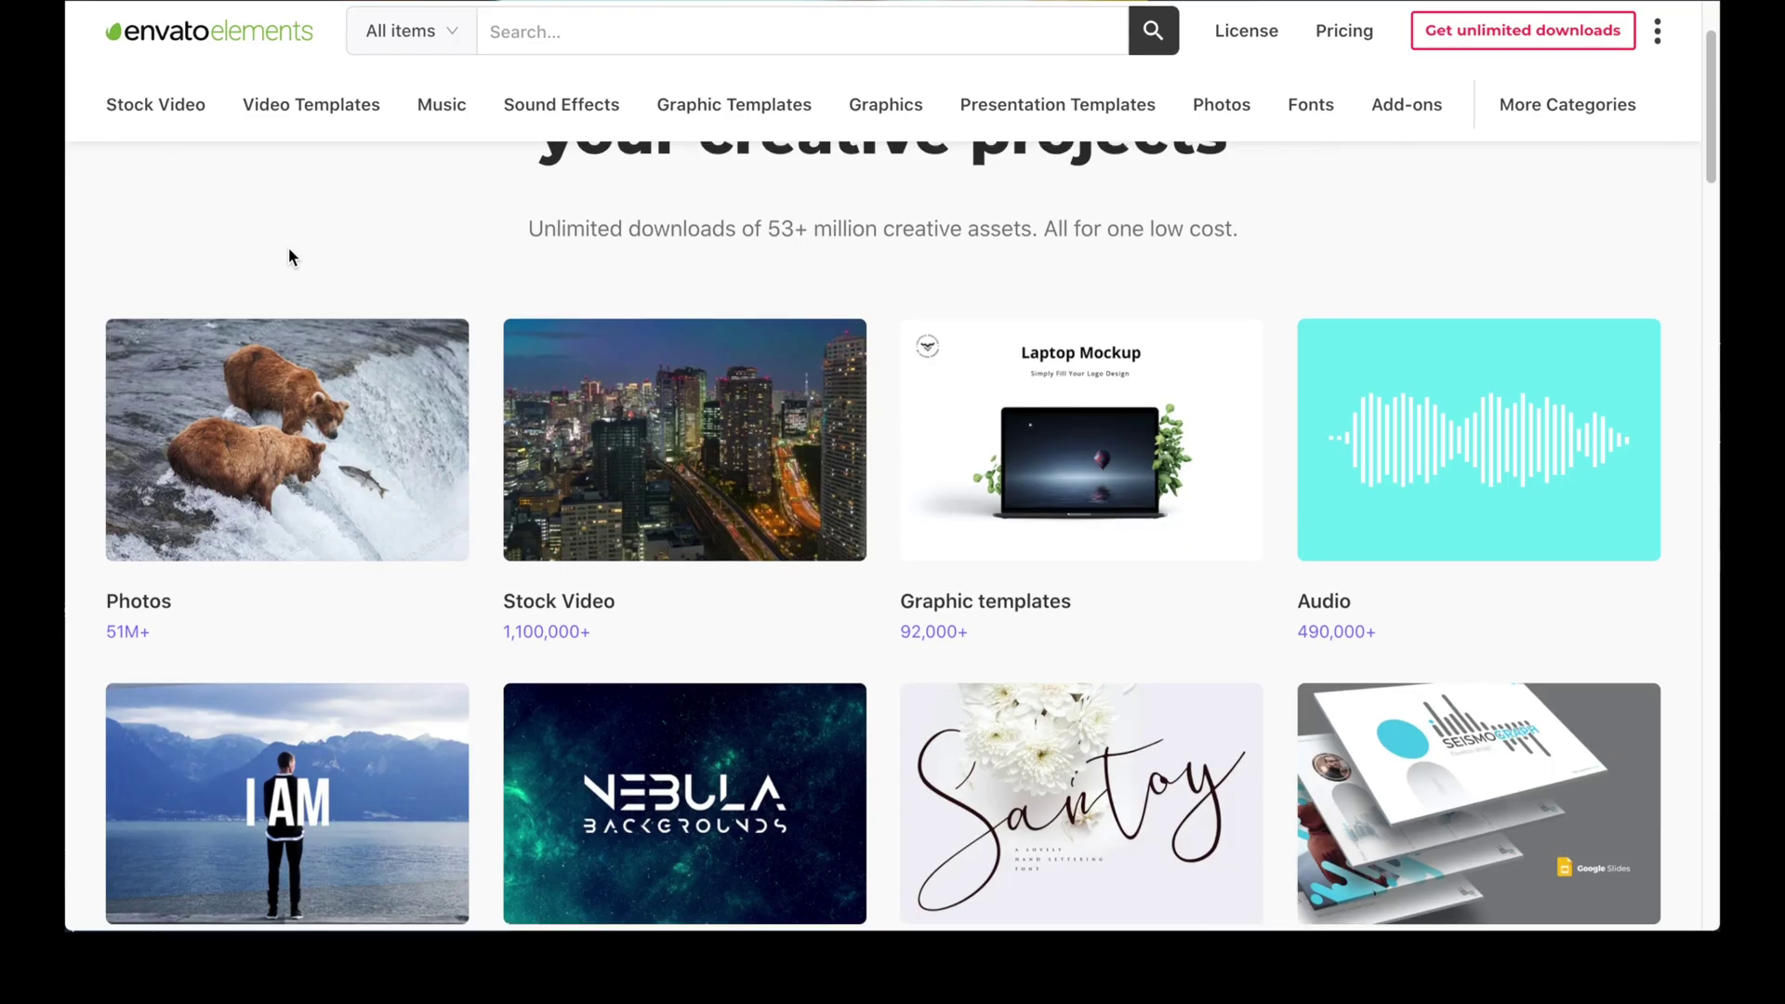
Browse the Envato Elements home page from the asset categories through the benefits to the plans and pricing
scroll(288, 247, down, 2)
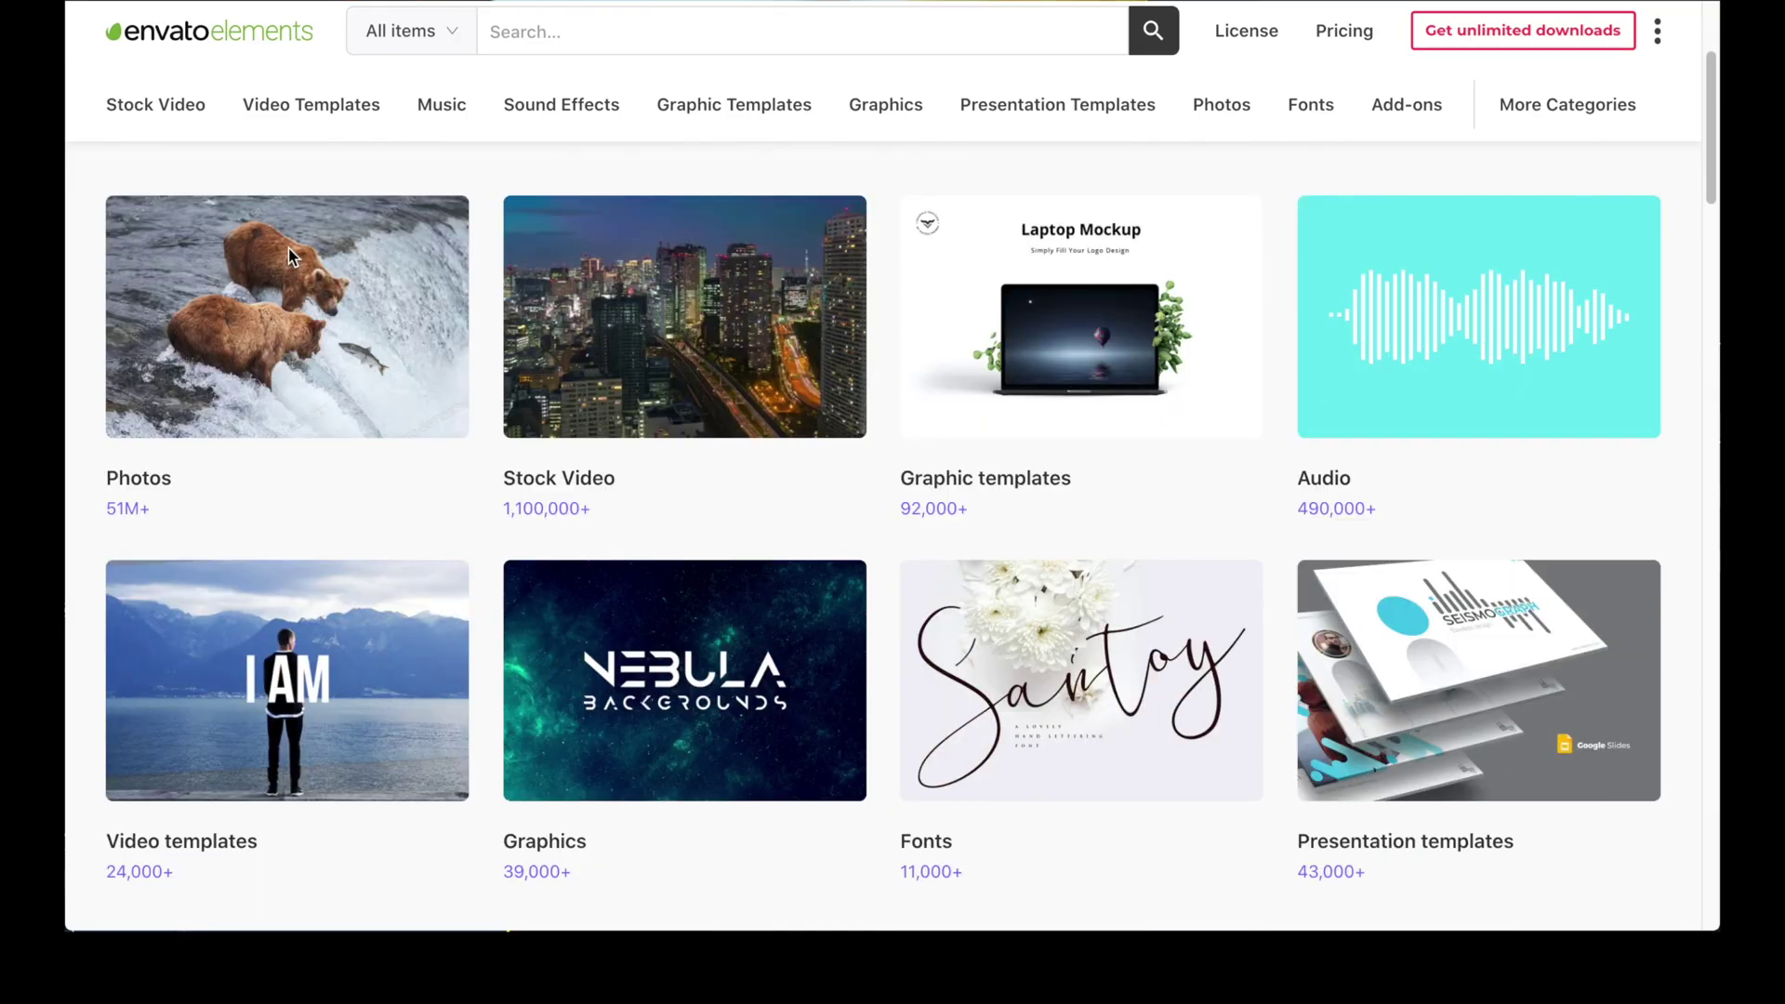
scroll(289, 248, down, 2)
scroll(291, 257, down, 2)
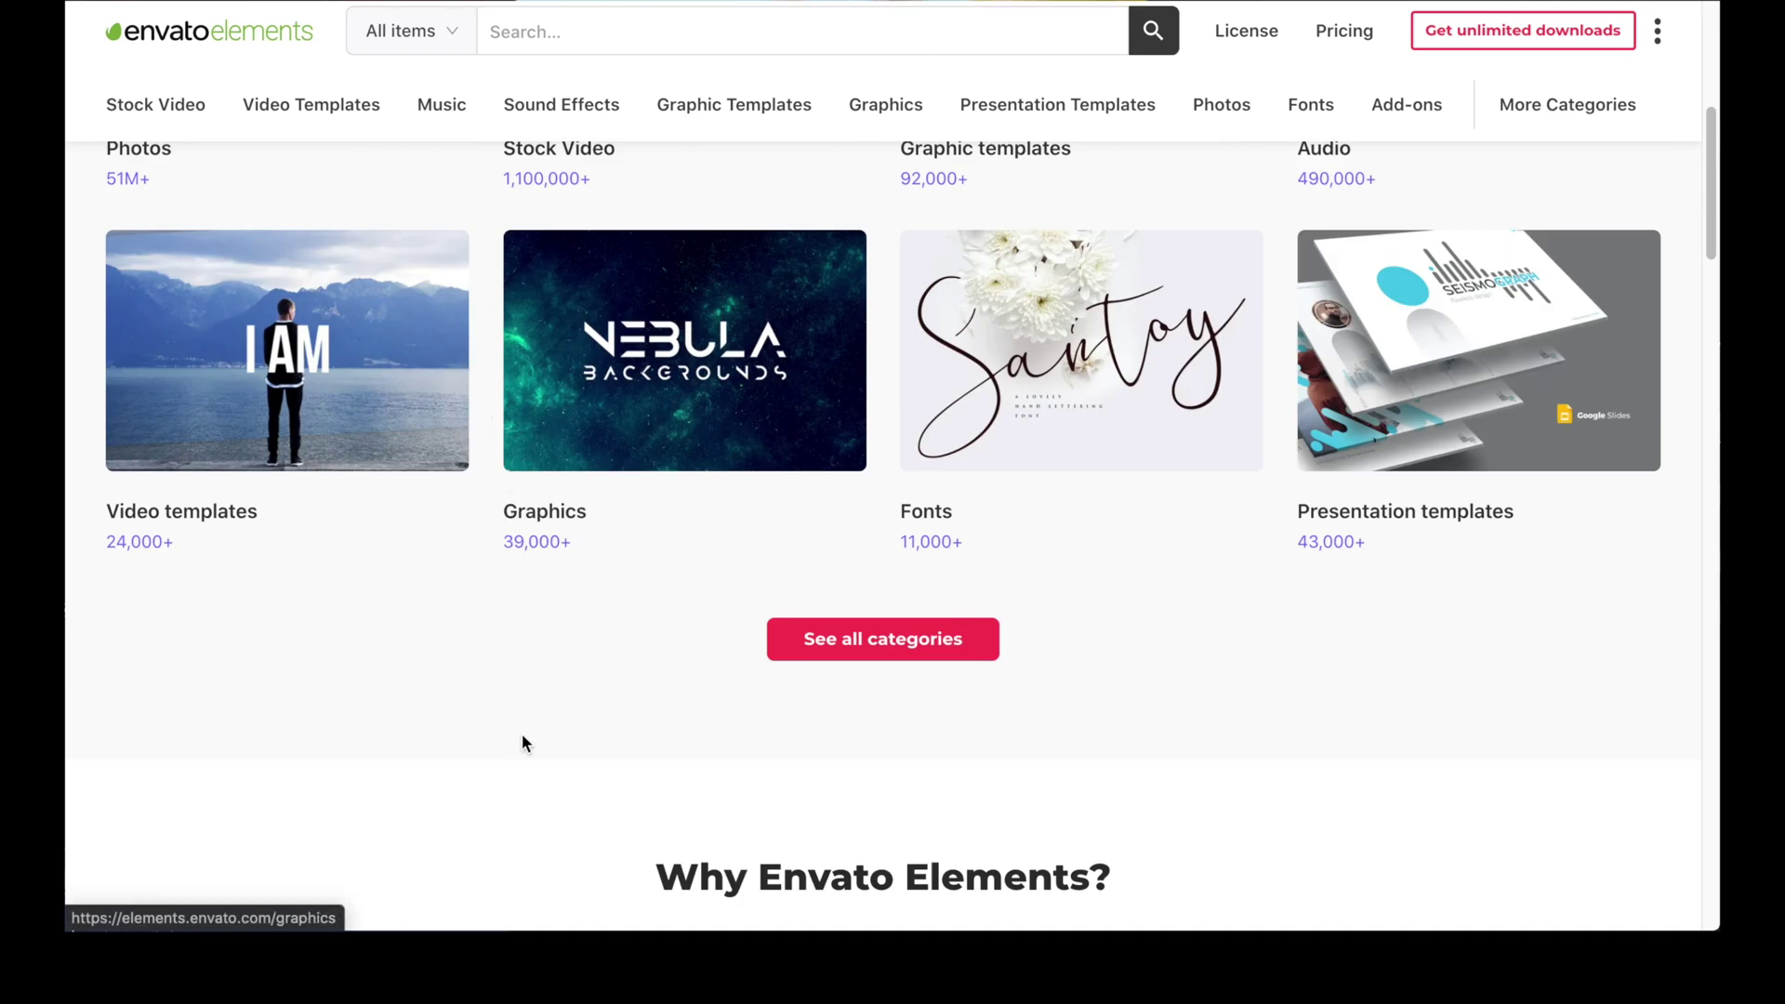
scroll(522, 735, down, 4)
scroll(523, 741, down, 4)
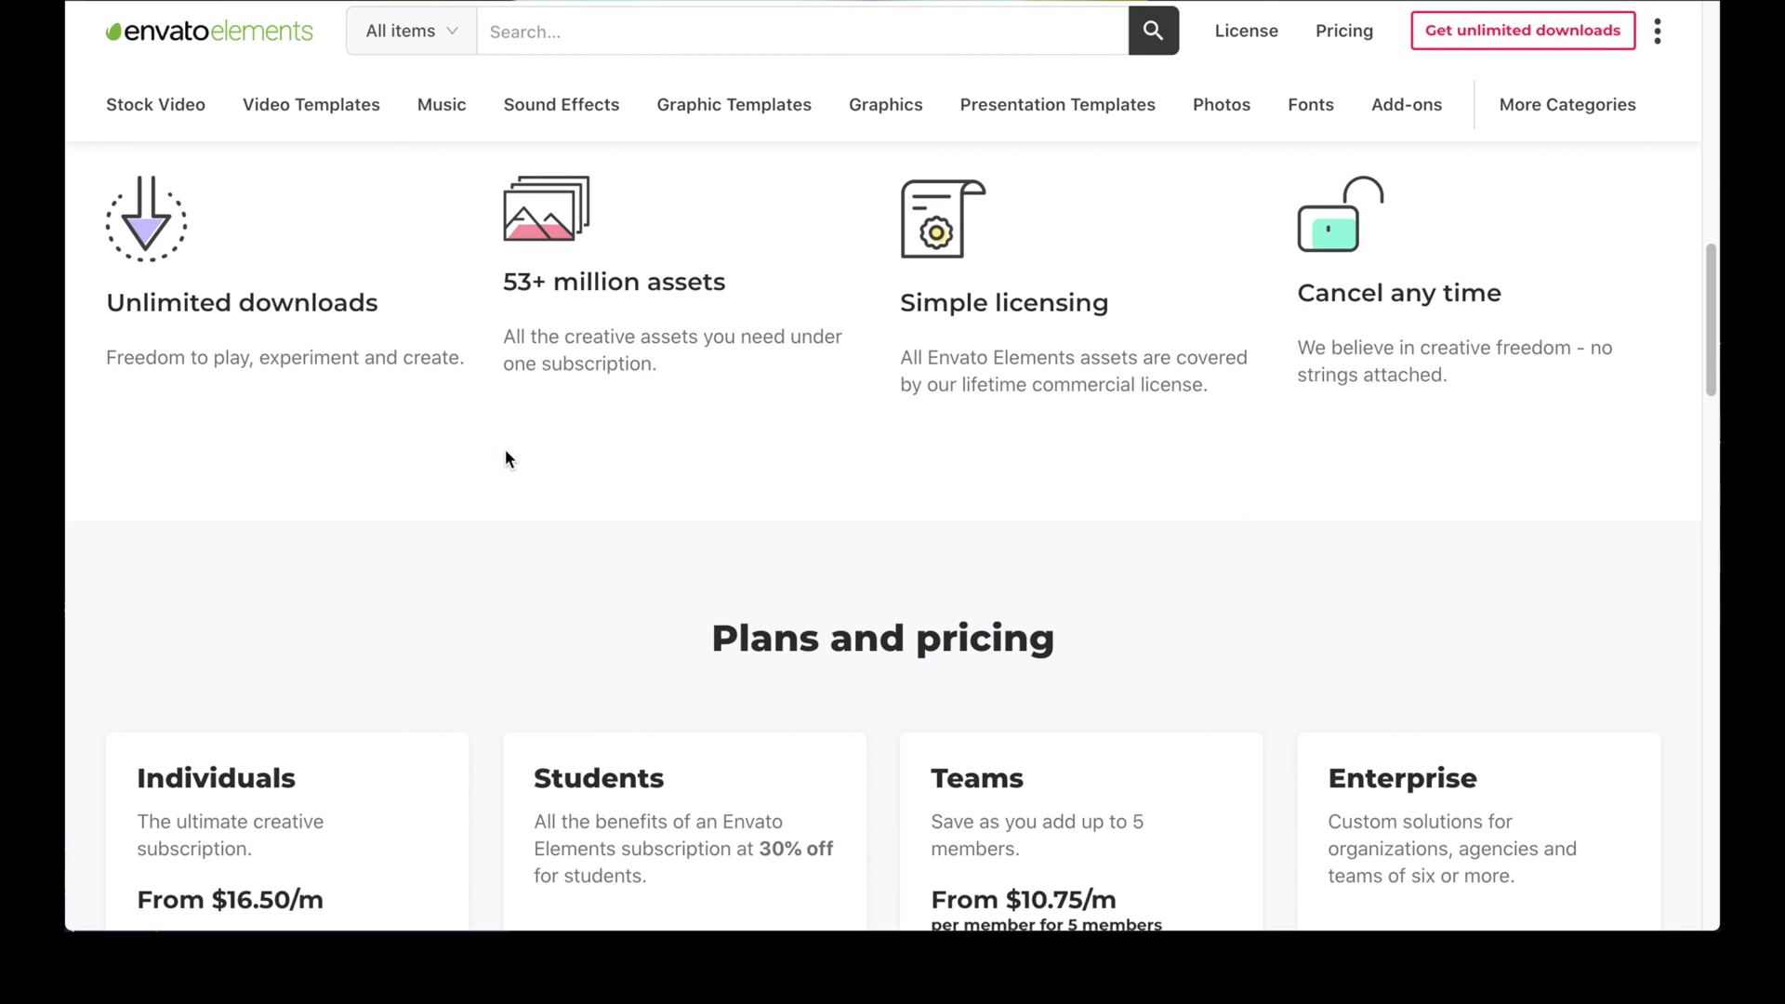
scroll(583, 462, down, 1)
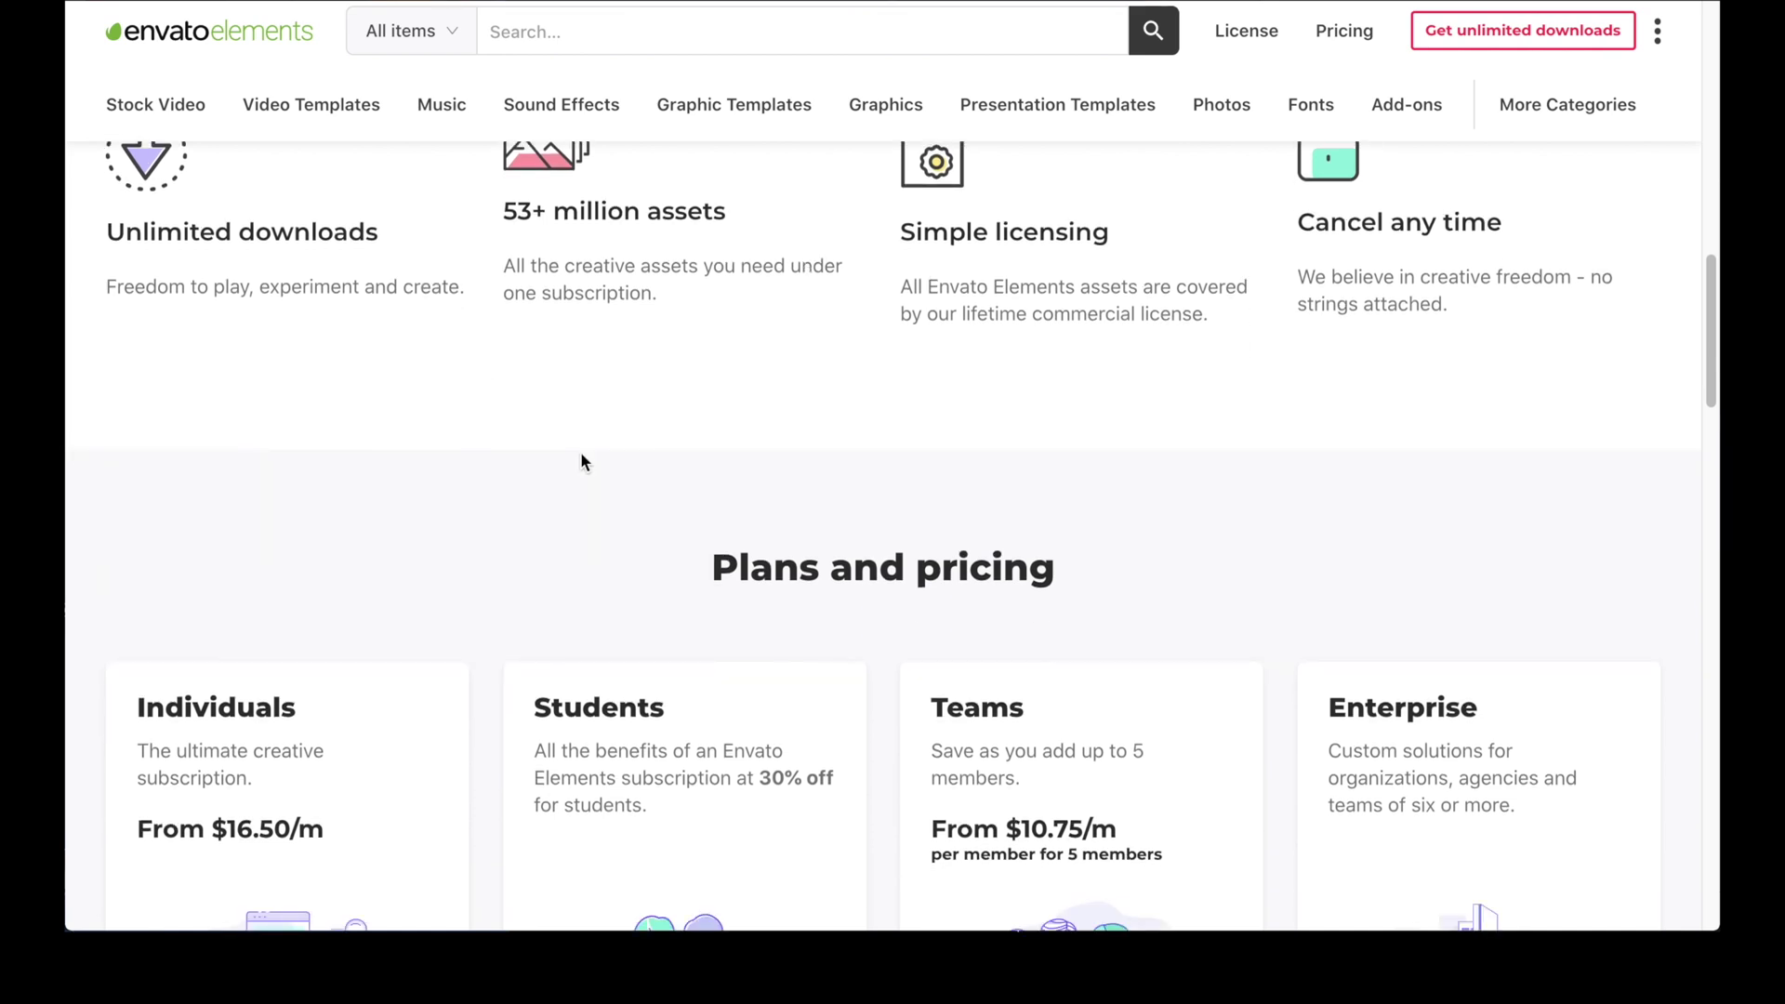
scroll(584, 462, down, 2)
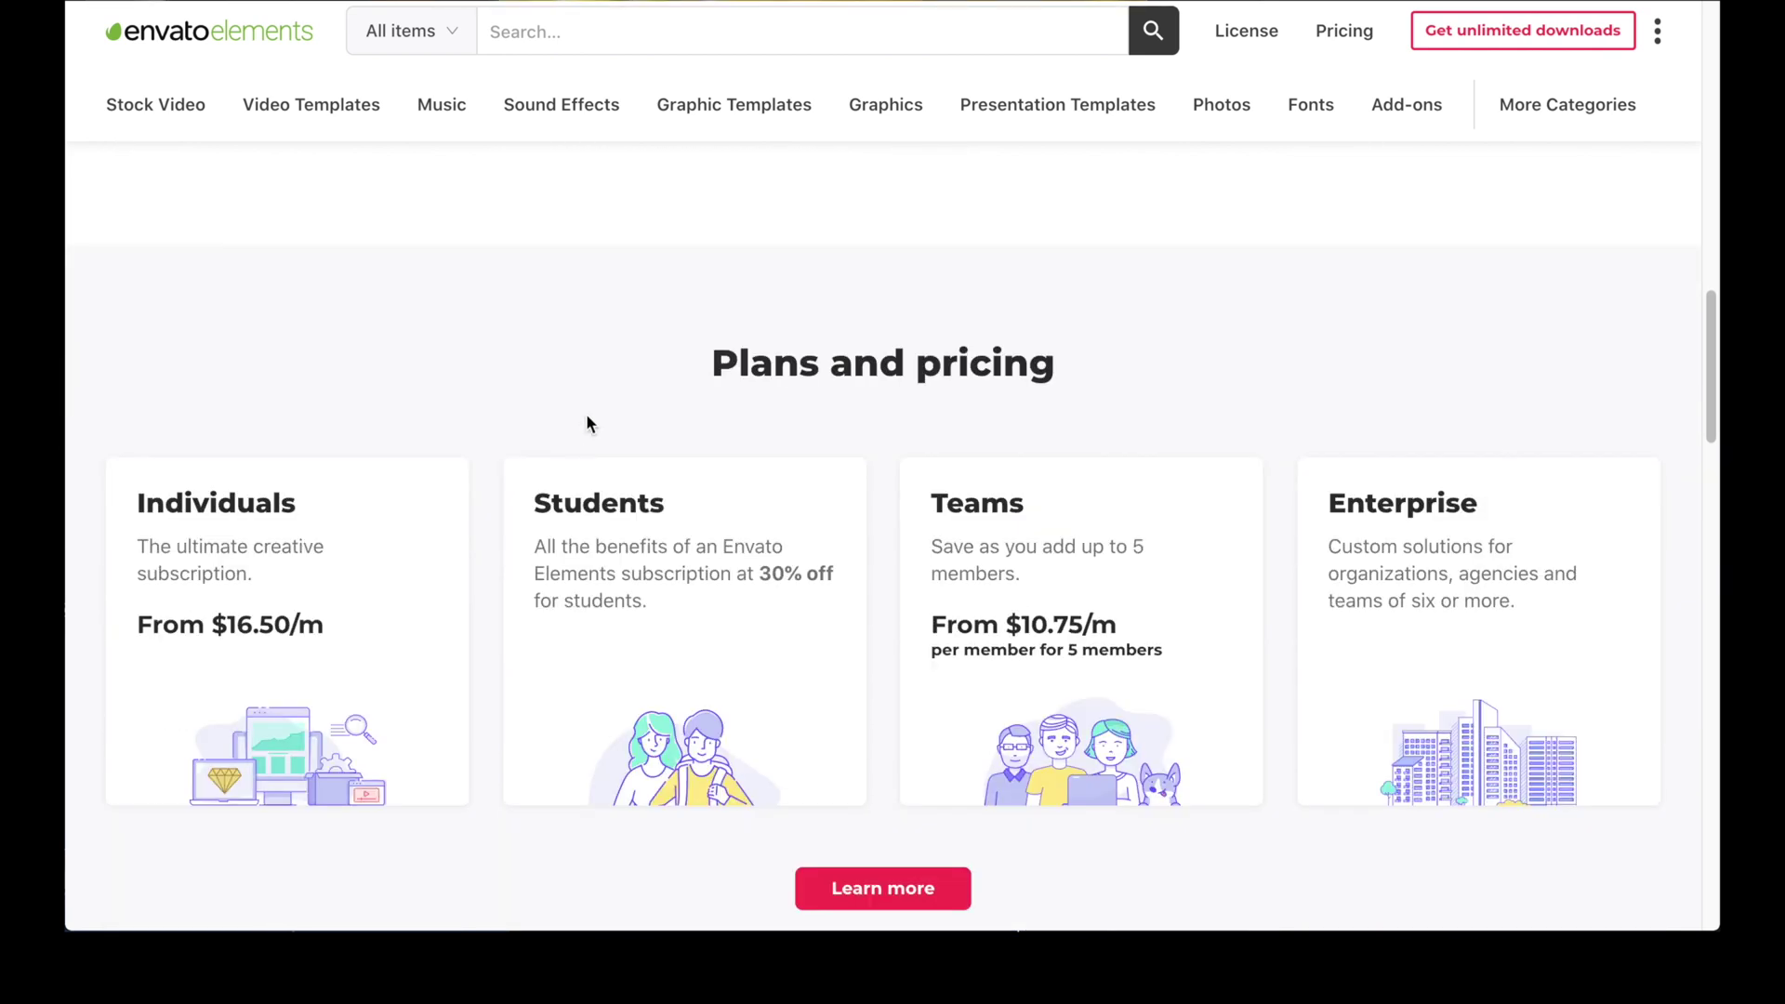
scroll(587, 420, down, 1)
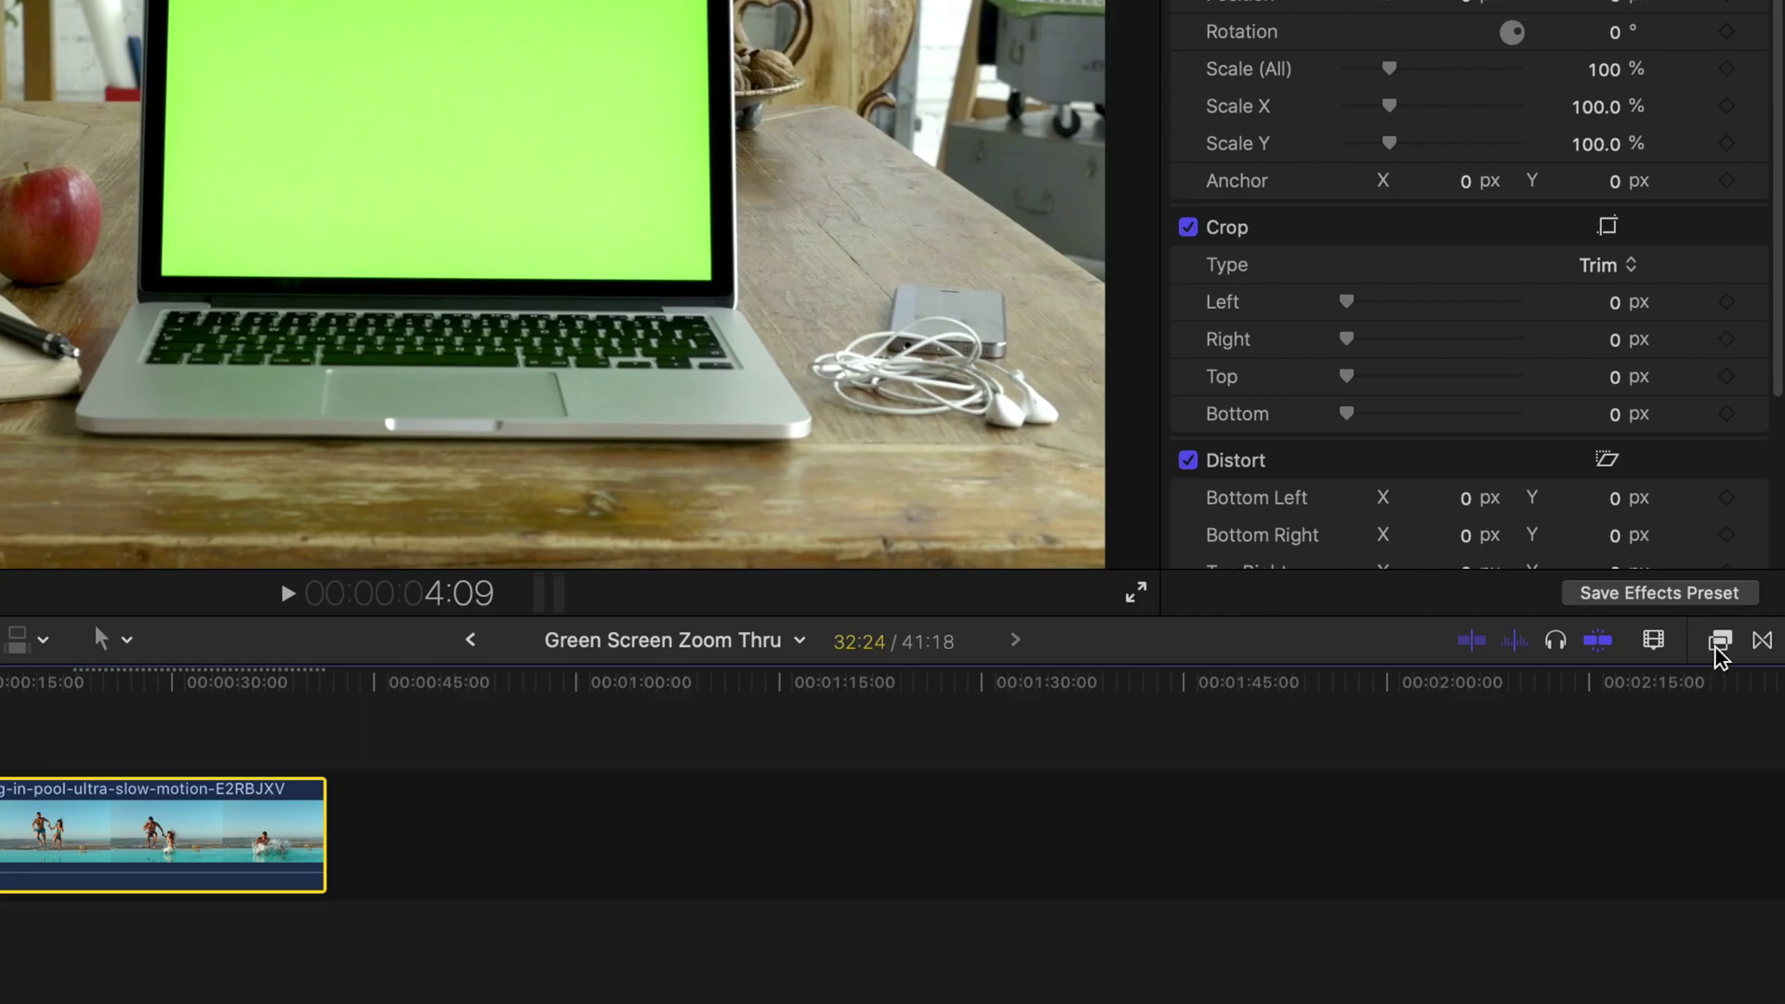
Search the effects for "key" and apply the Keyer effect to the green-screen laptop clip 49uhd, closing the effects browser
click(1719, 647)
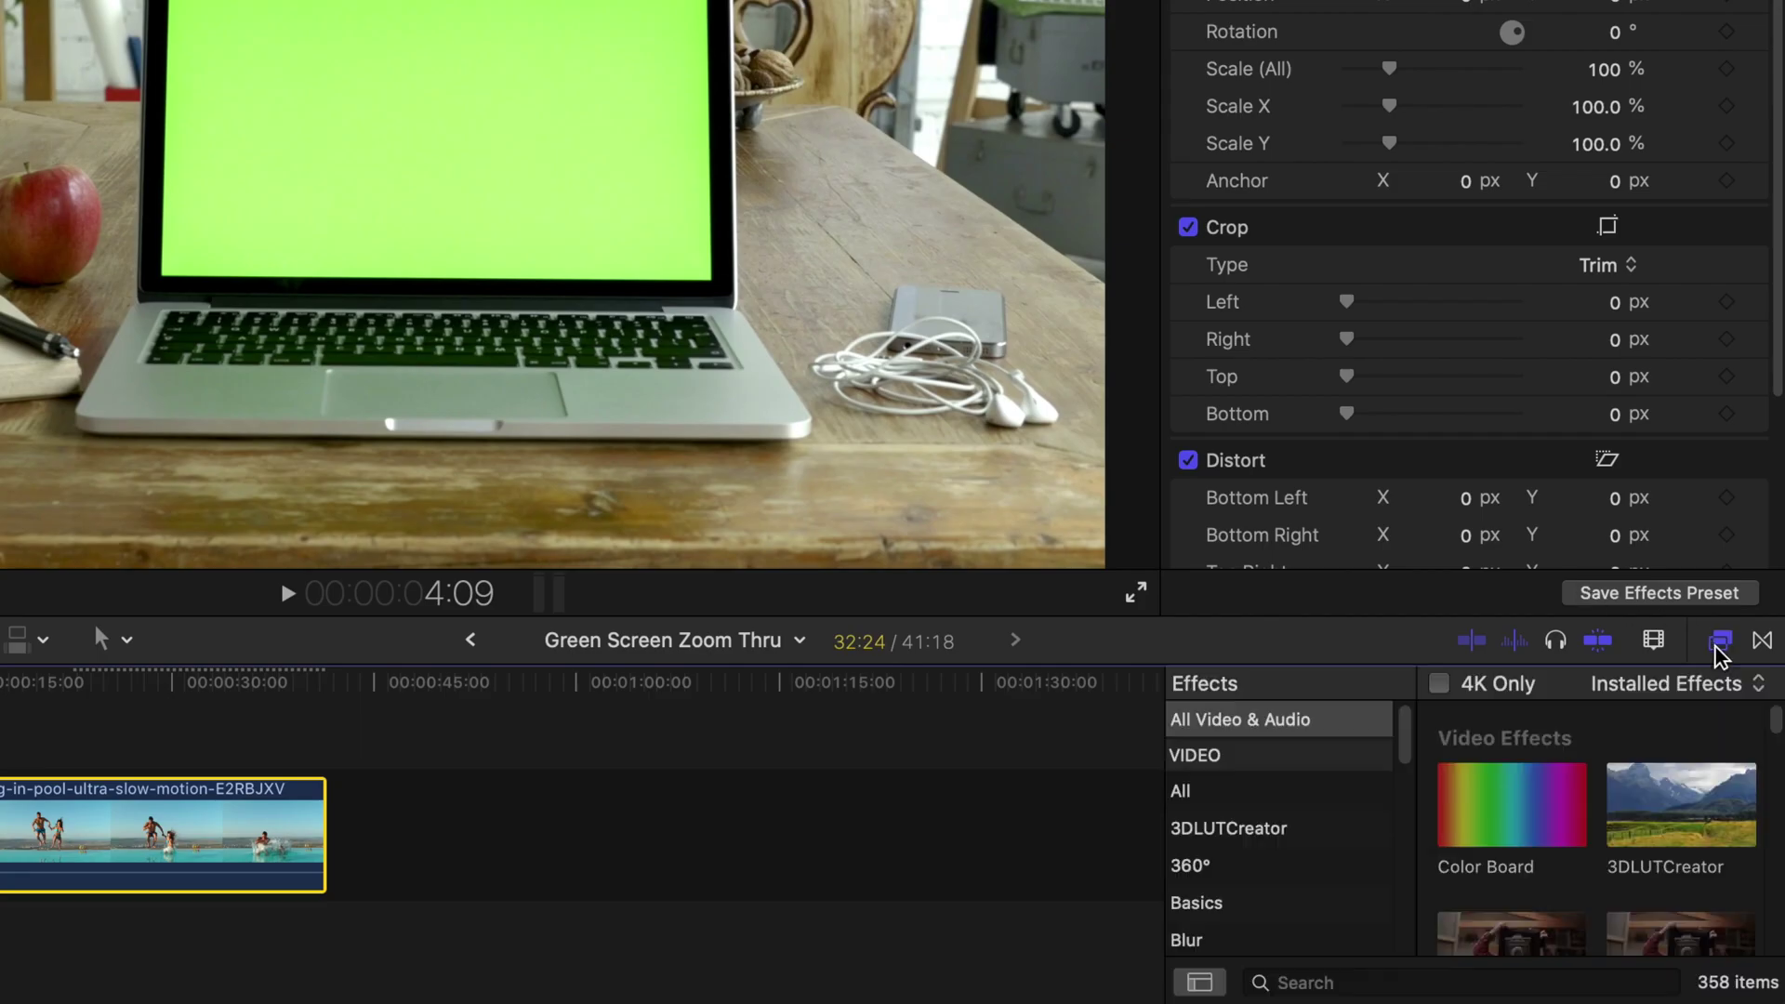
text(key)
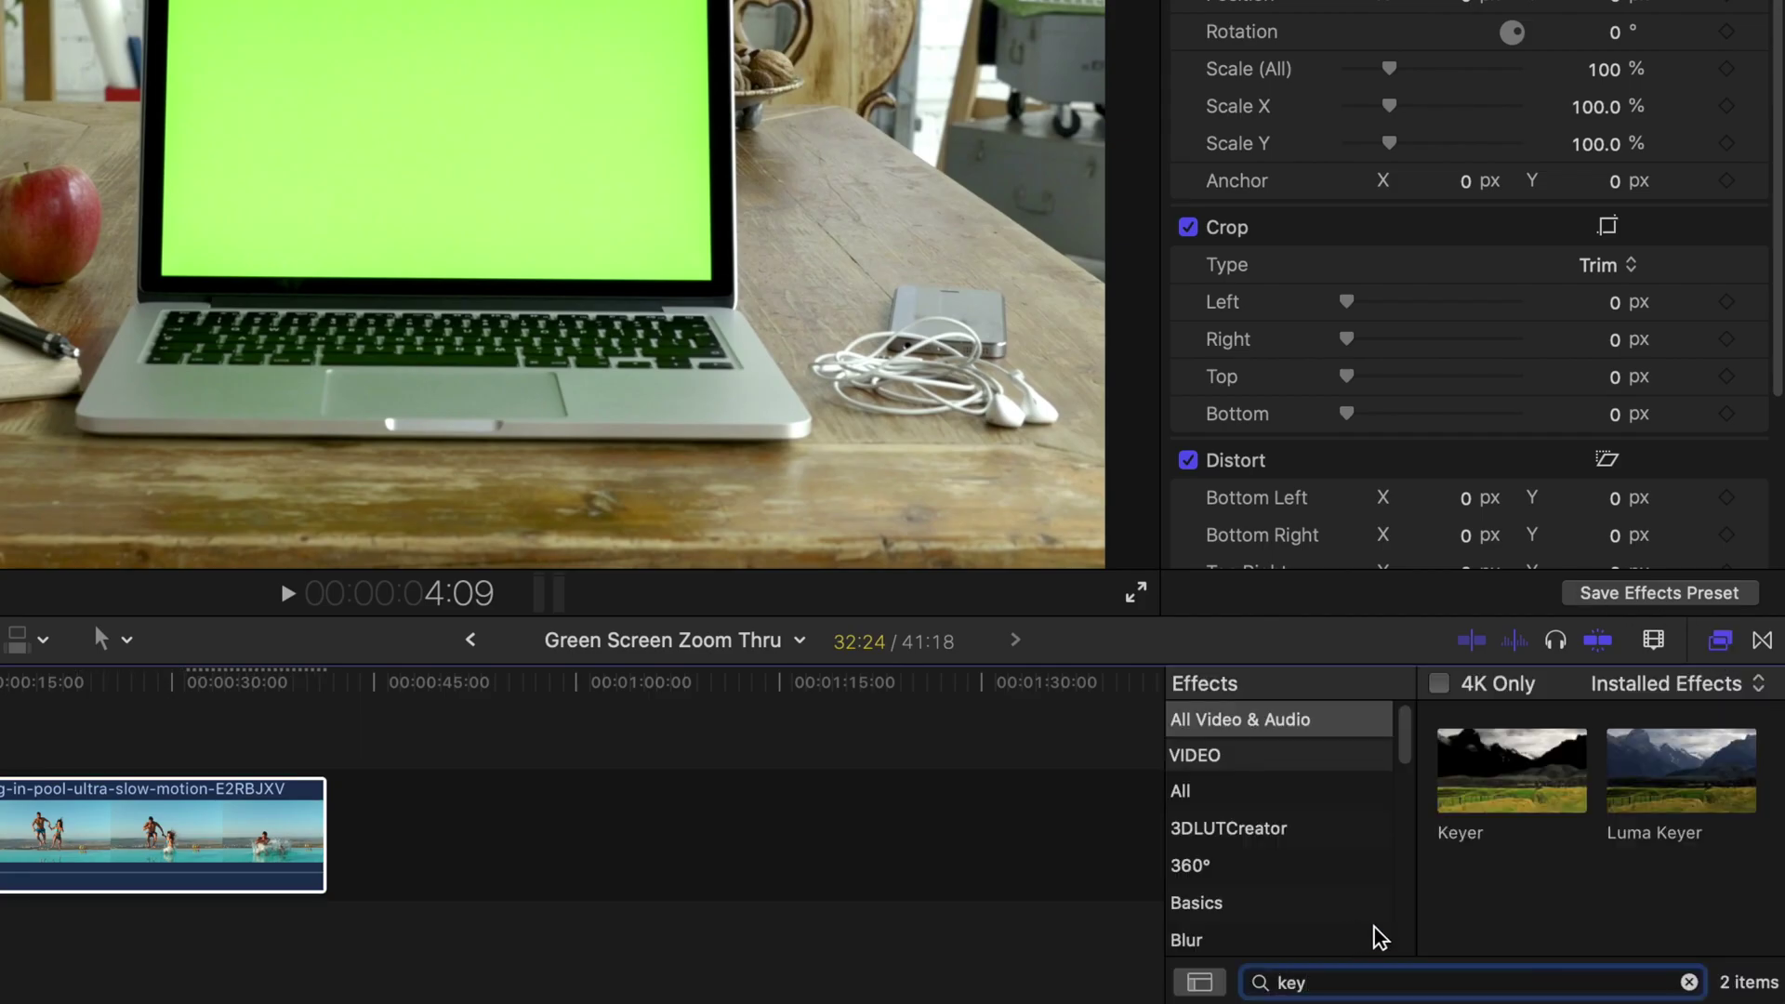
drag(1505, 788, 174, 463)
drag(403, 560, 100, 871)
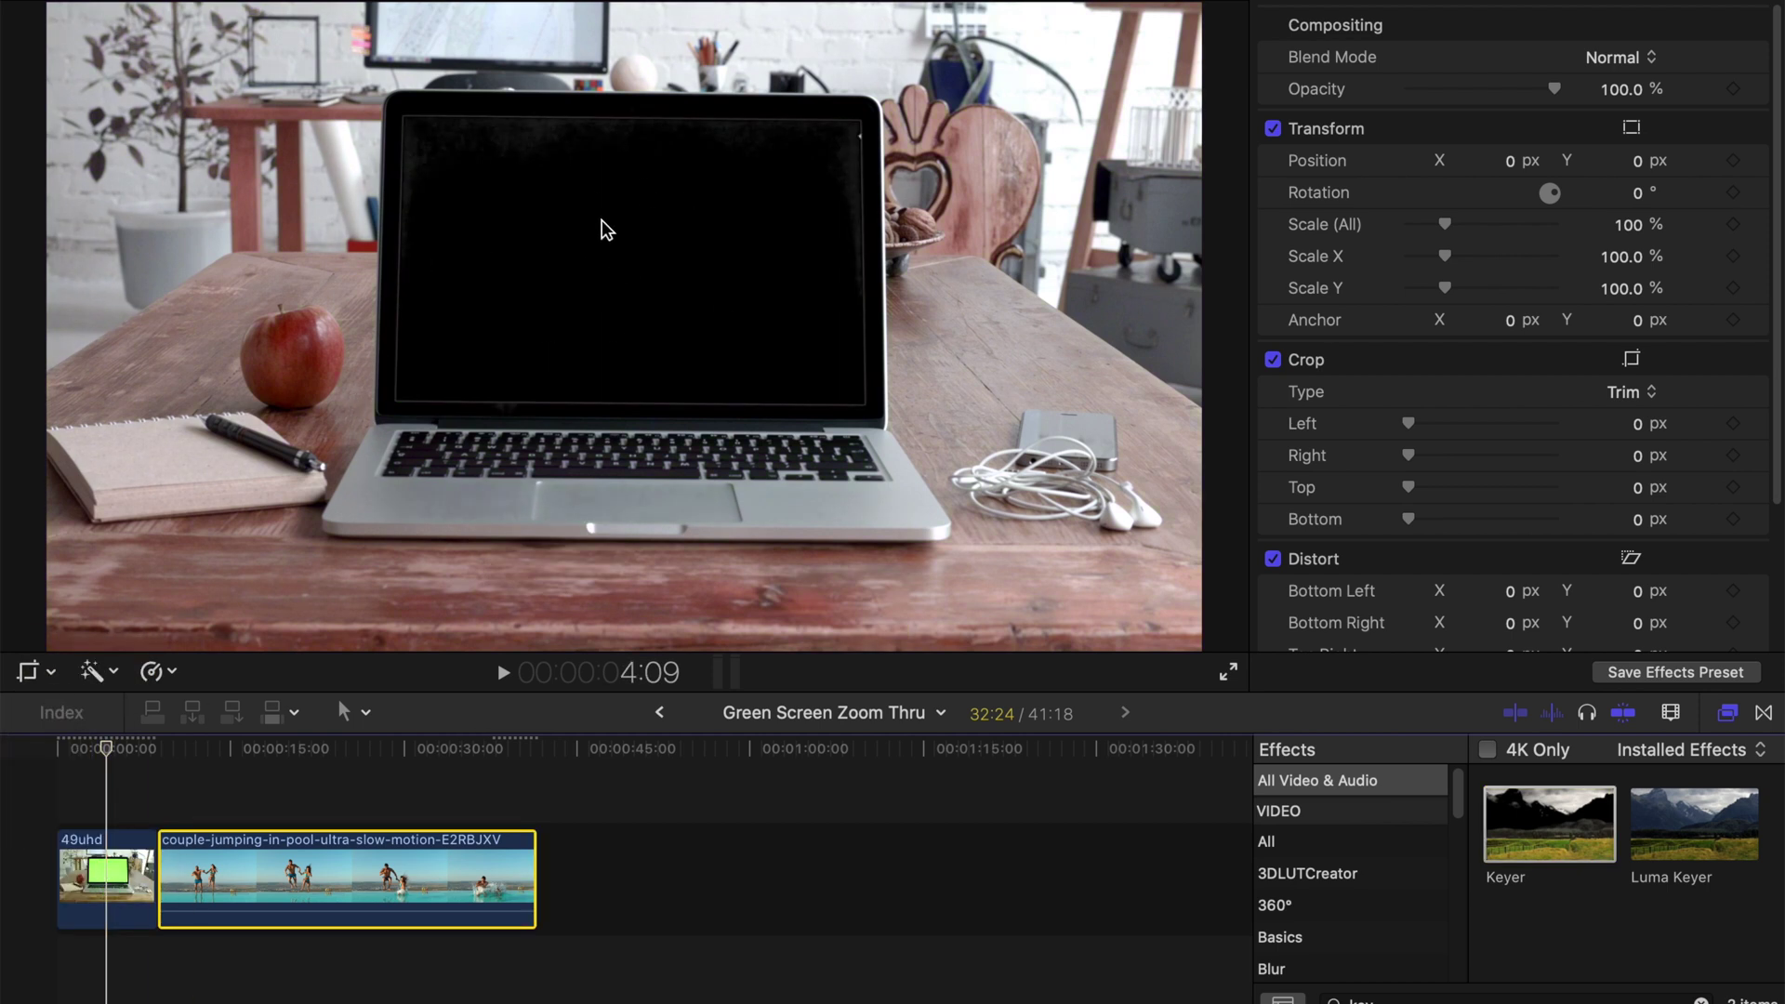
key(super+5)
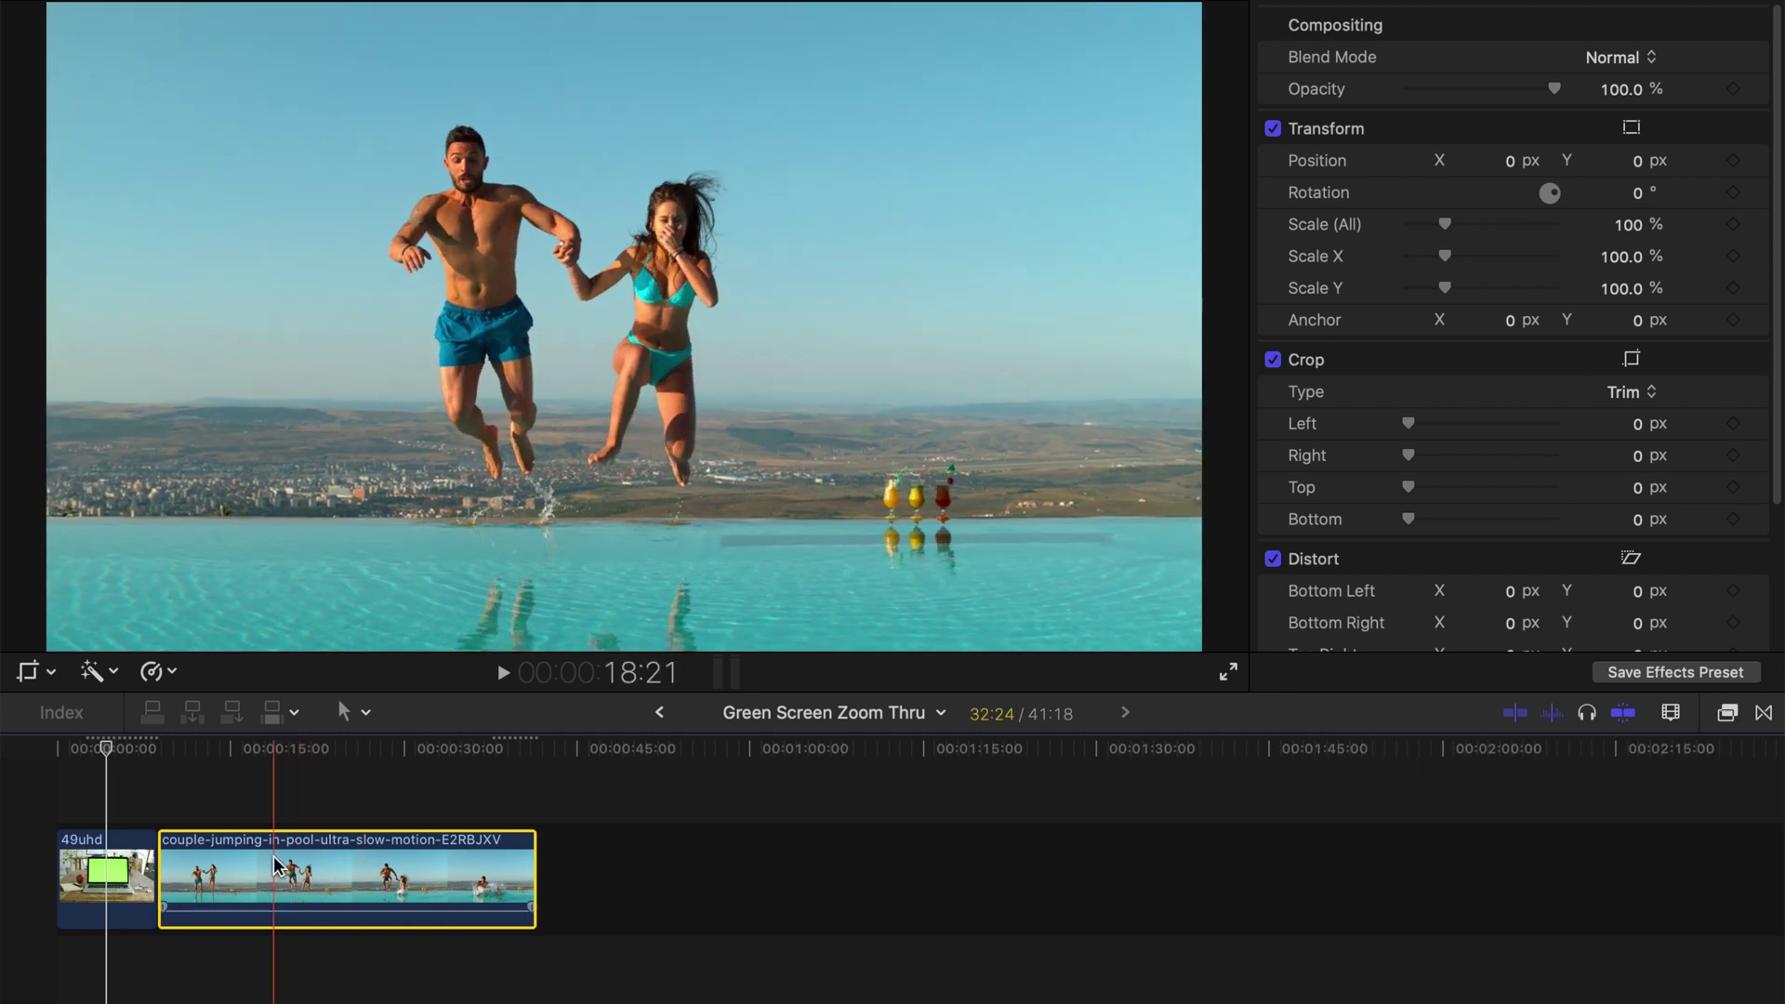
Retime a range of about 21 seconds in the couple-jumping clip, starting mid-jump, to a custom rate of 1000% and play it back
drag(276, 863, 523, 866)
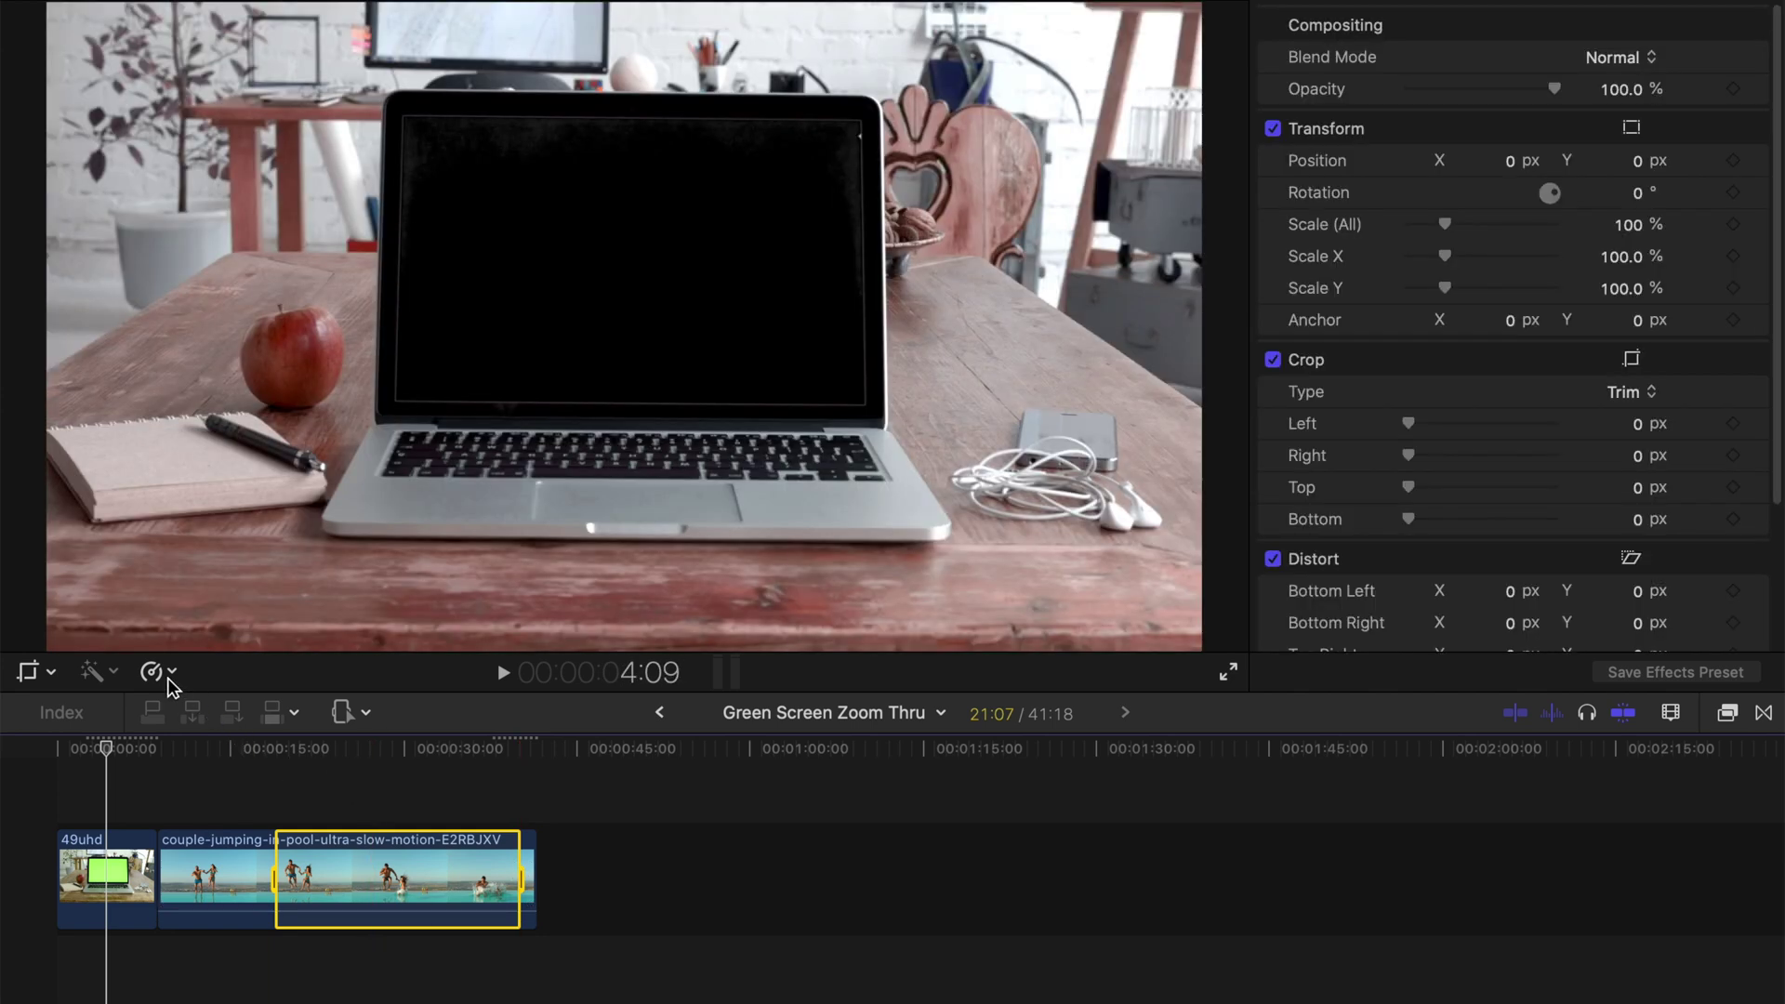
click(169, 673)
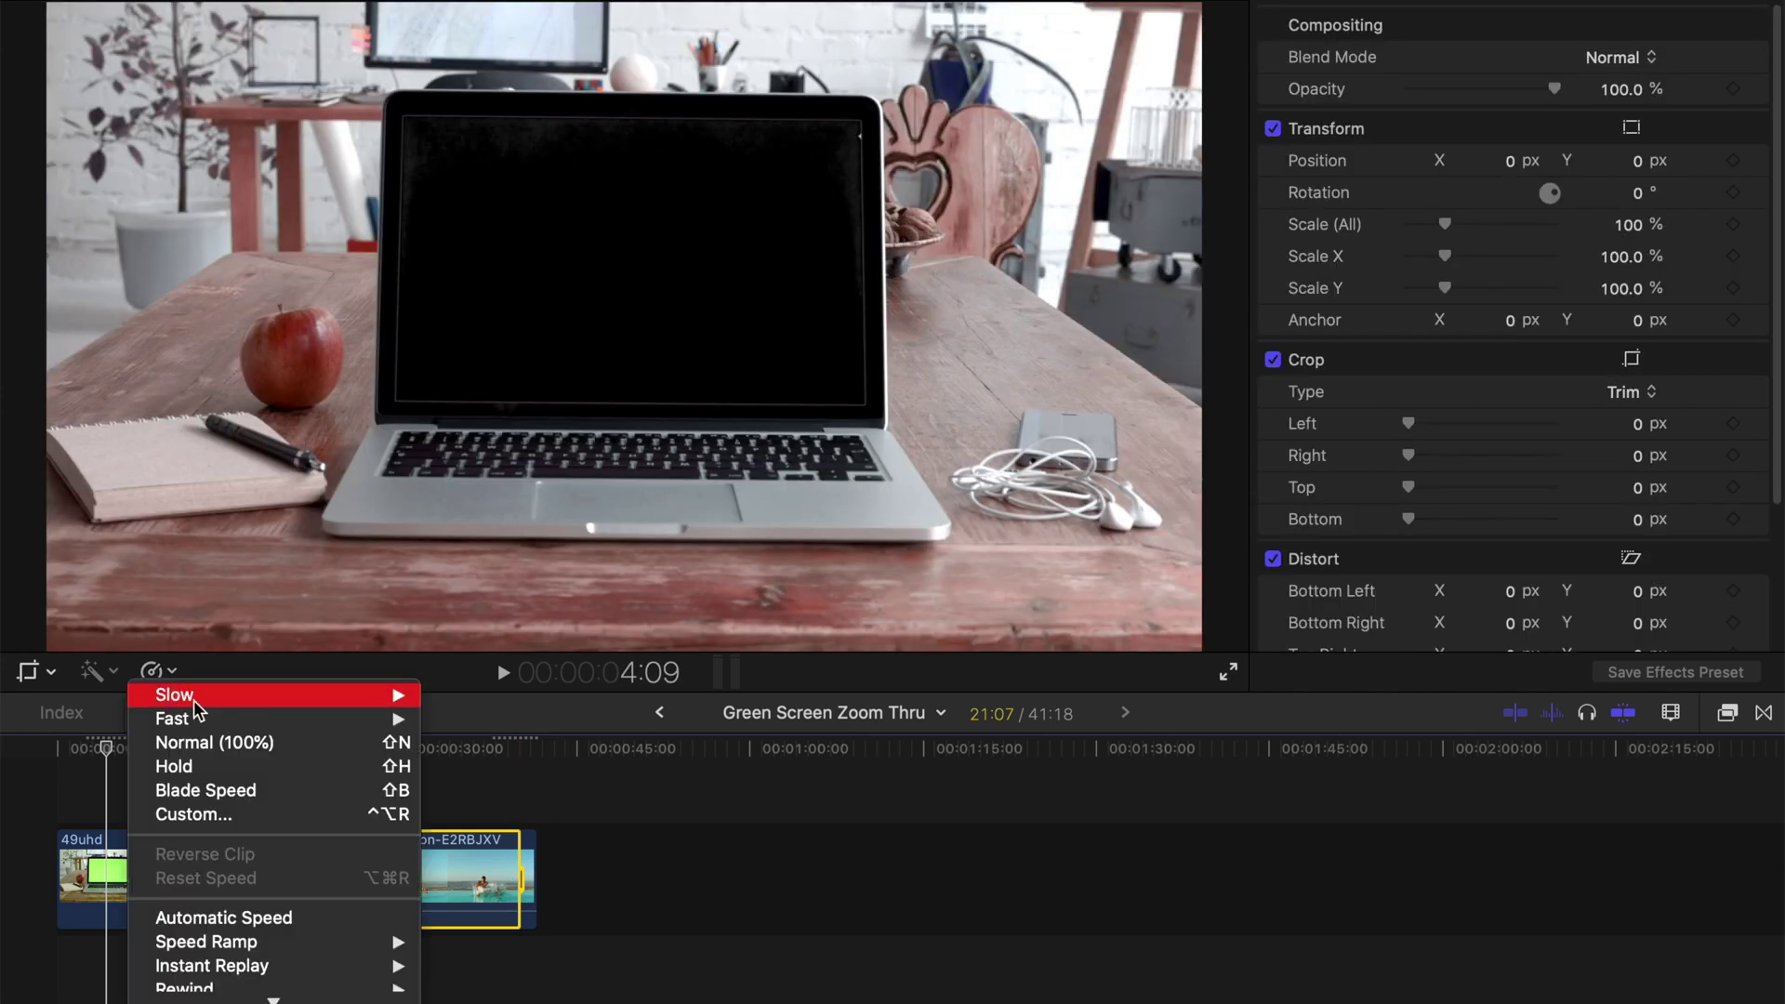
mouse_move(409, 727)
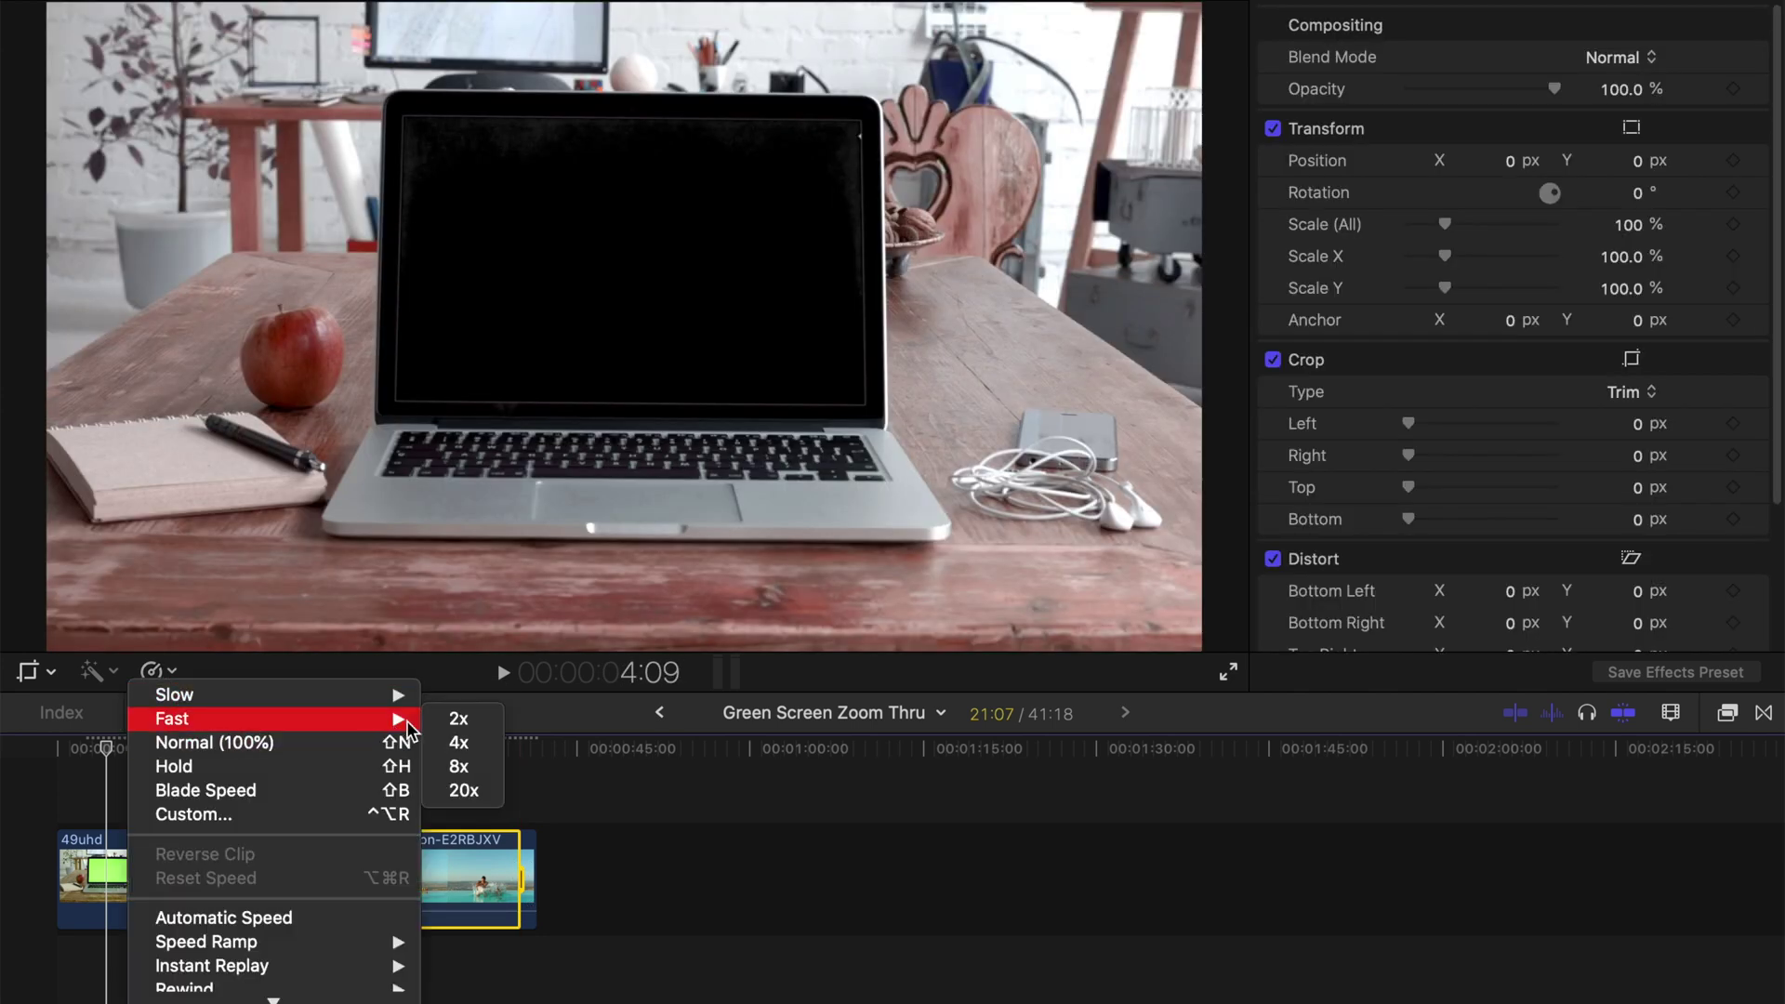
click(389, 813)
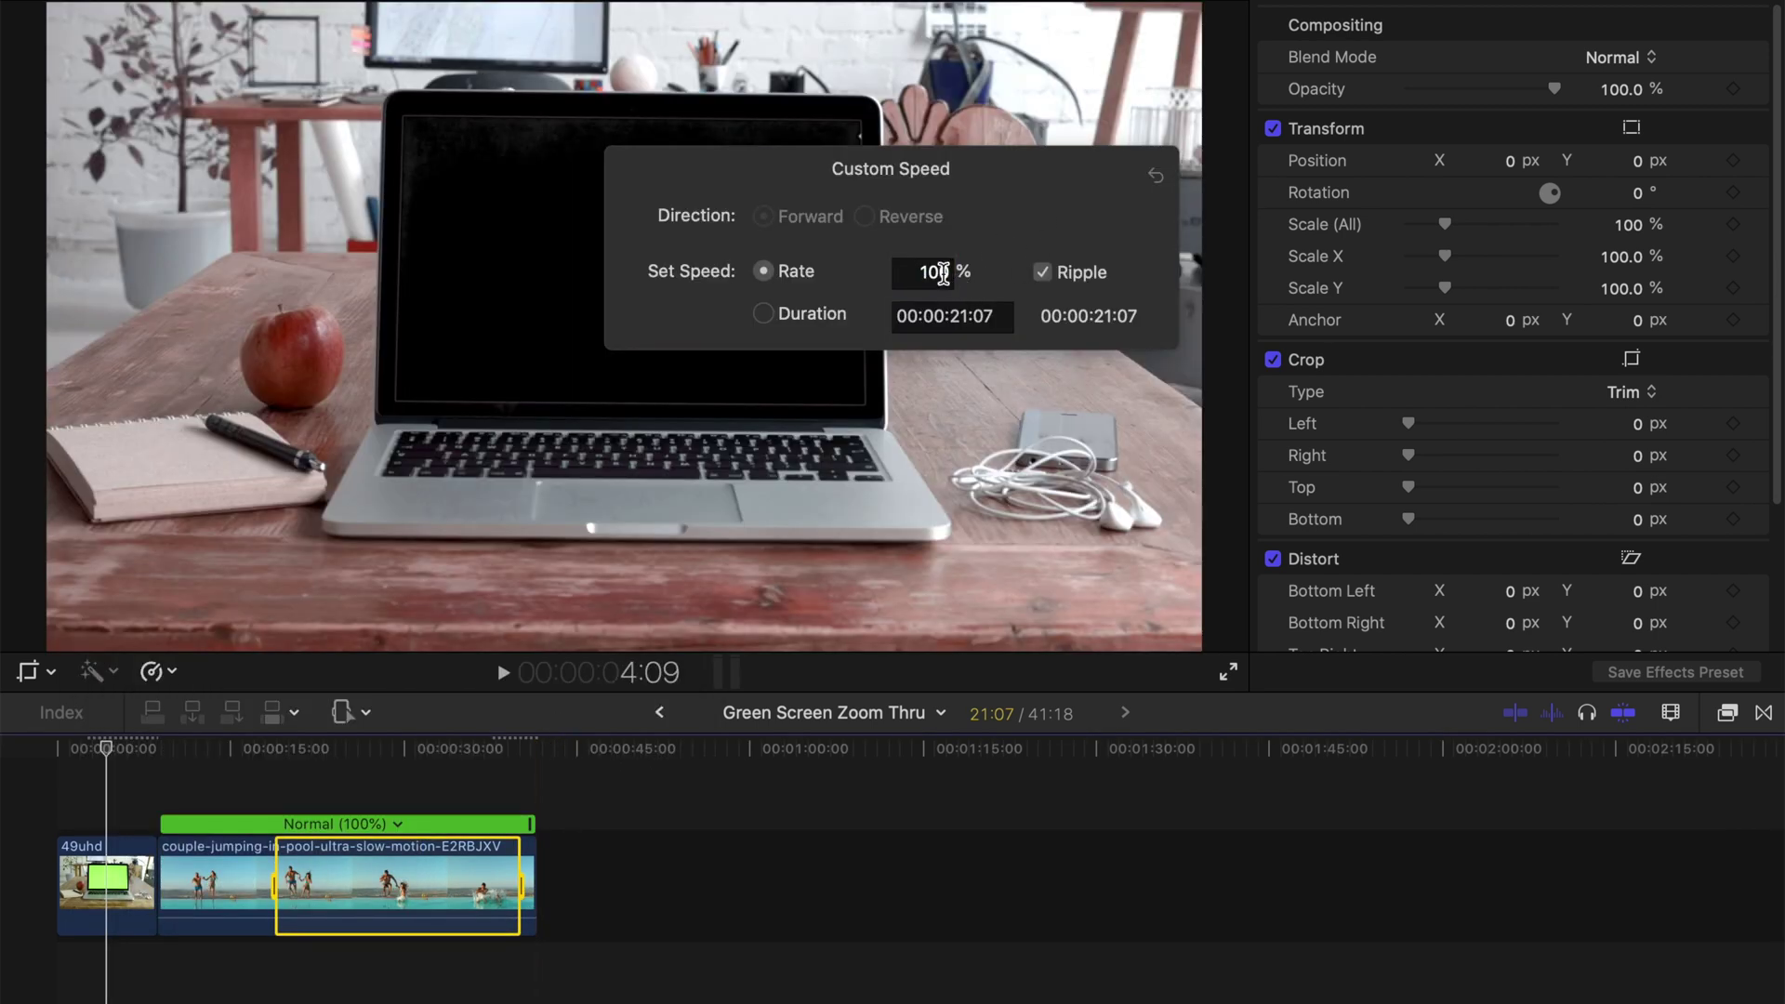
double_click(924, 272)
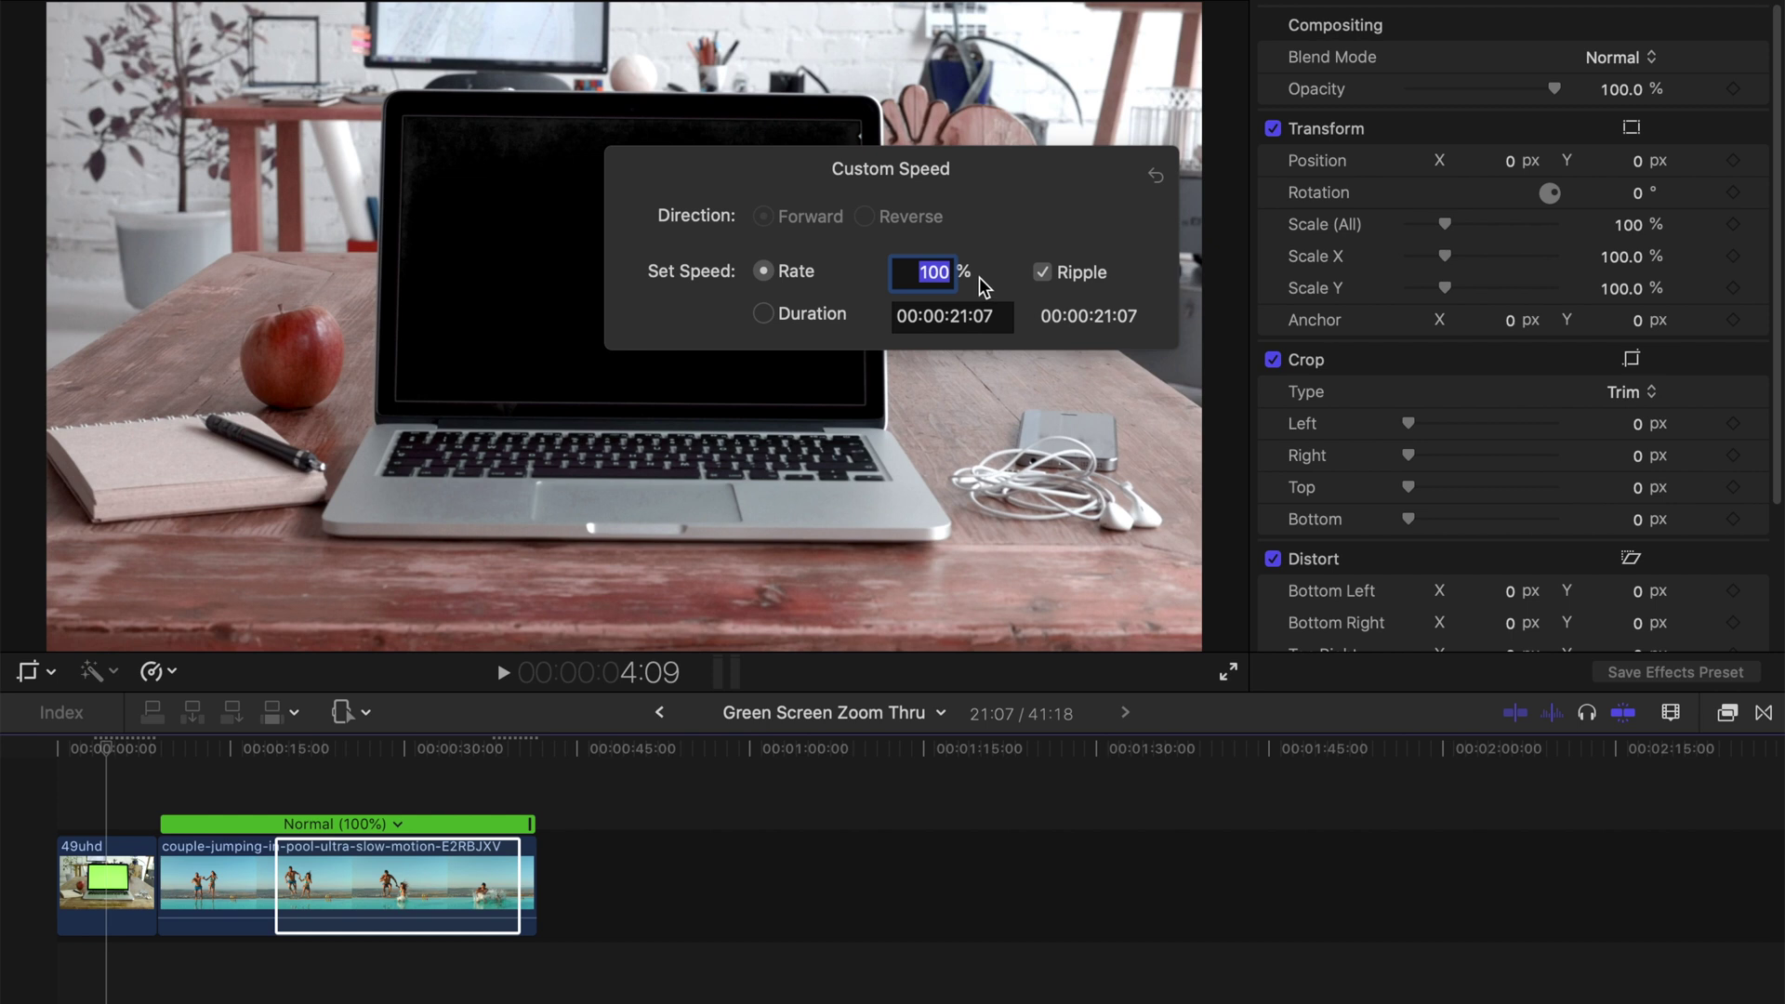
text(10000)
key(Return)
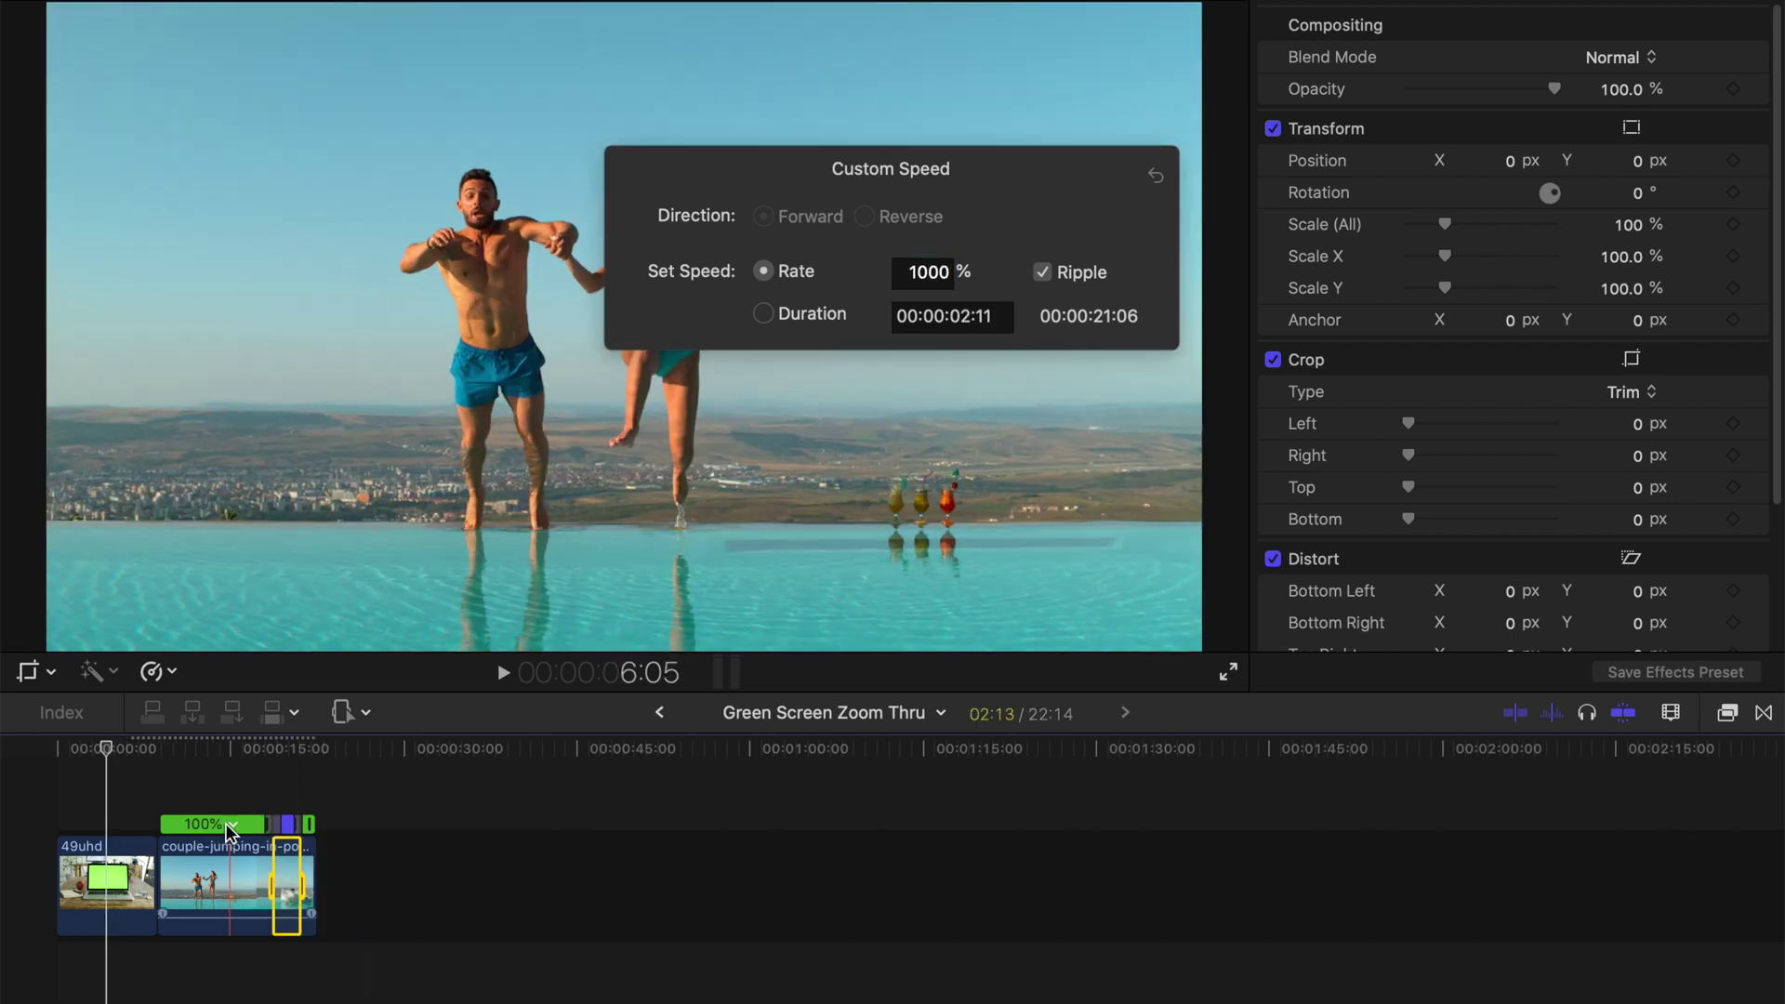
click(160, 765)
key(space)
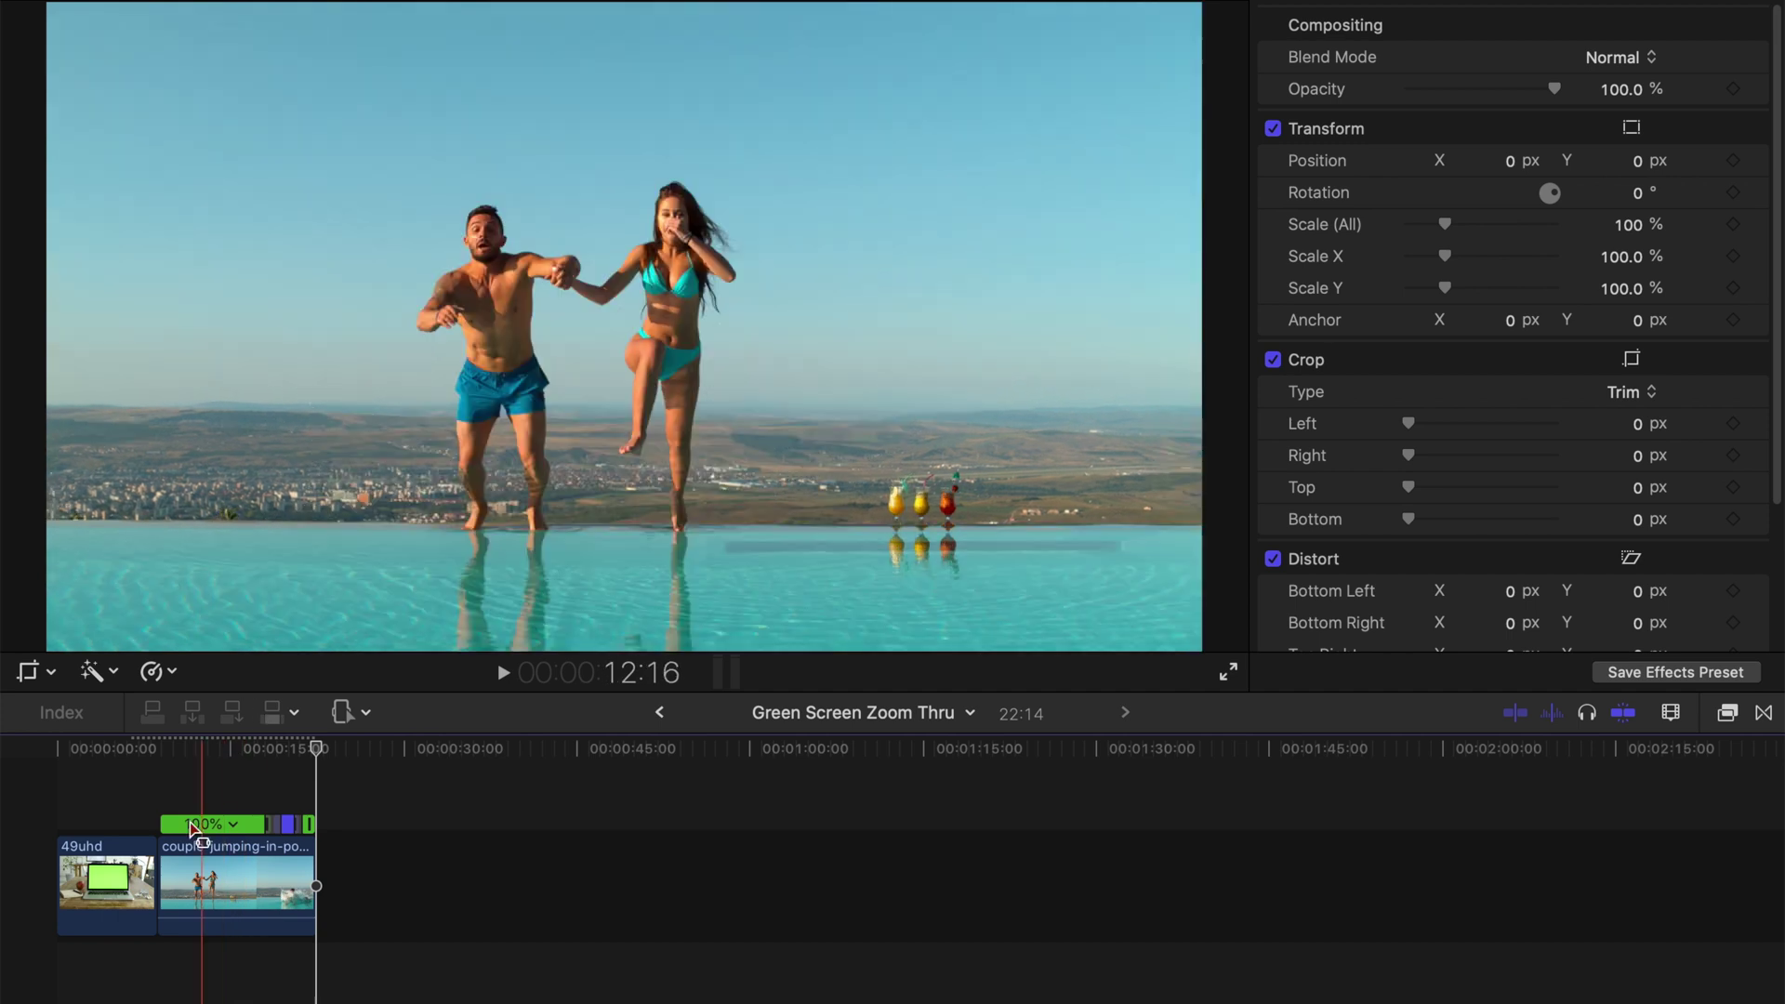
Move the couple-jumping clip beneath the laptop clip so that both start at the beginning of the timeline
key(a)
drag(159, 849, 136, 952)
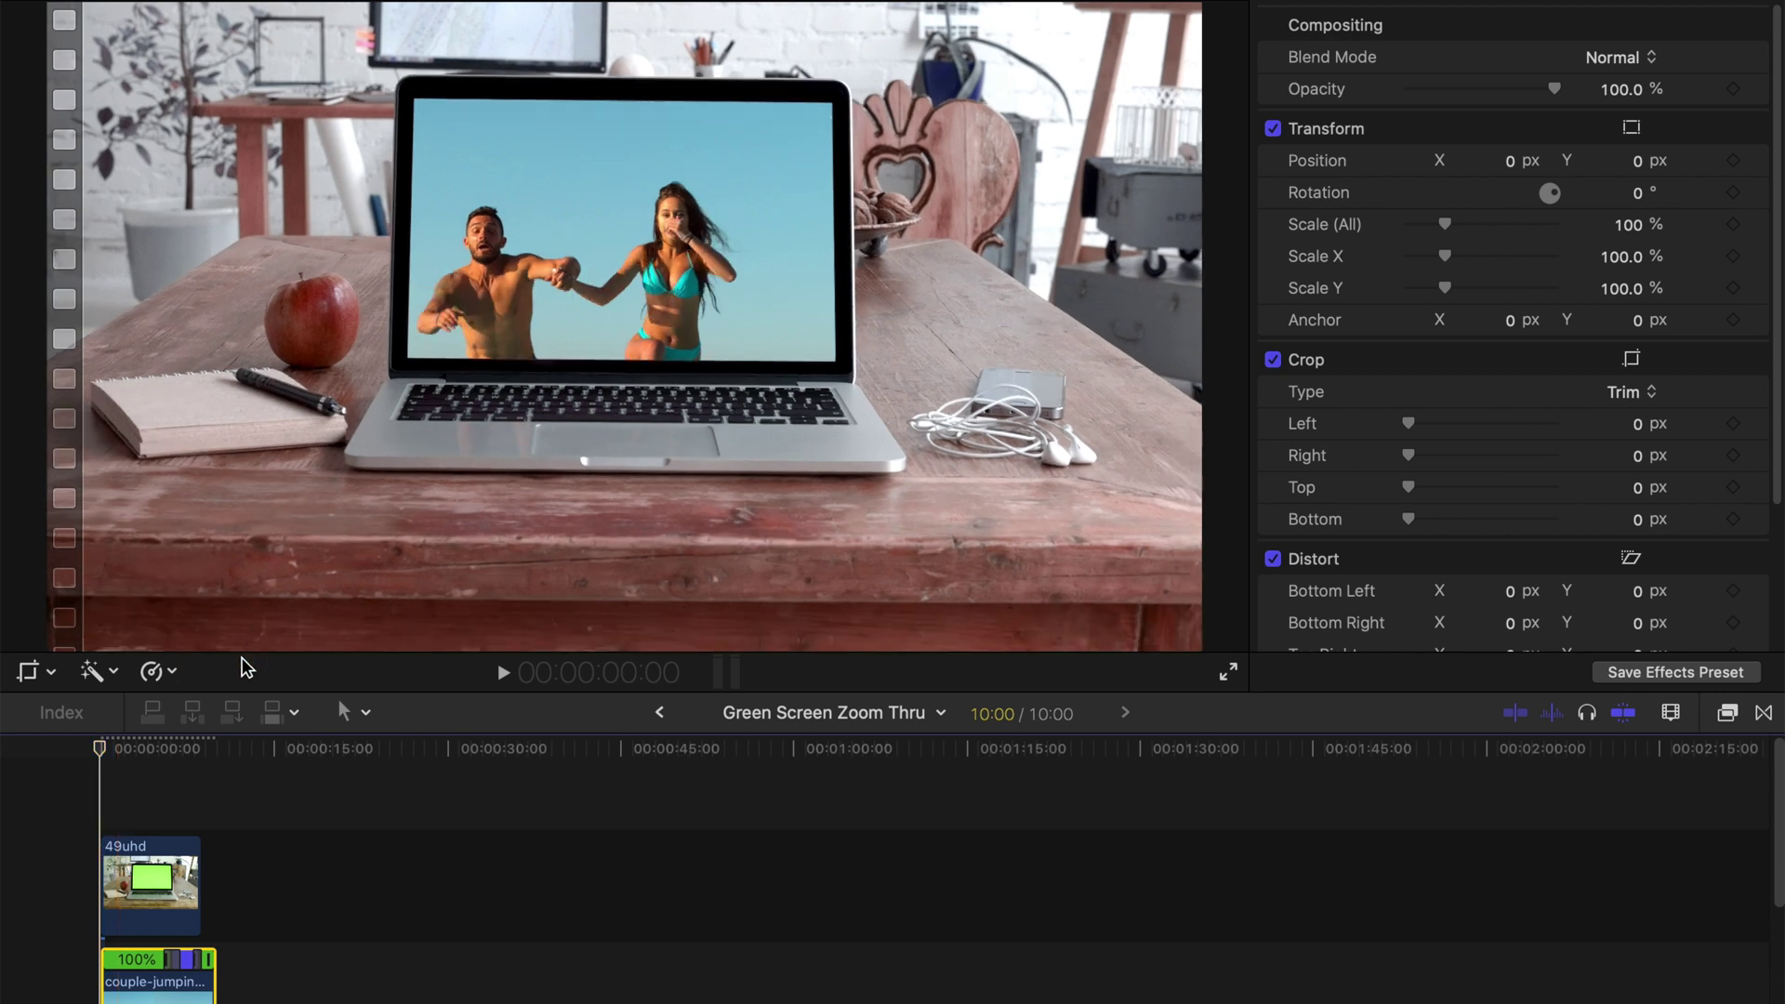
Fit the couple-jumping clip inside the laptop screen by scaling it to 42% and setting its Y position to about 343.7 px
scroll(148, 883, down, 3)
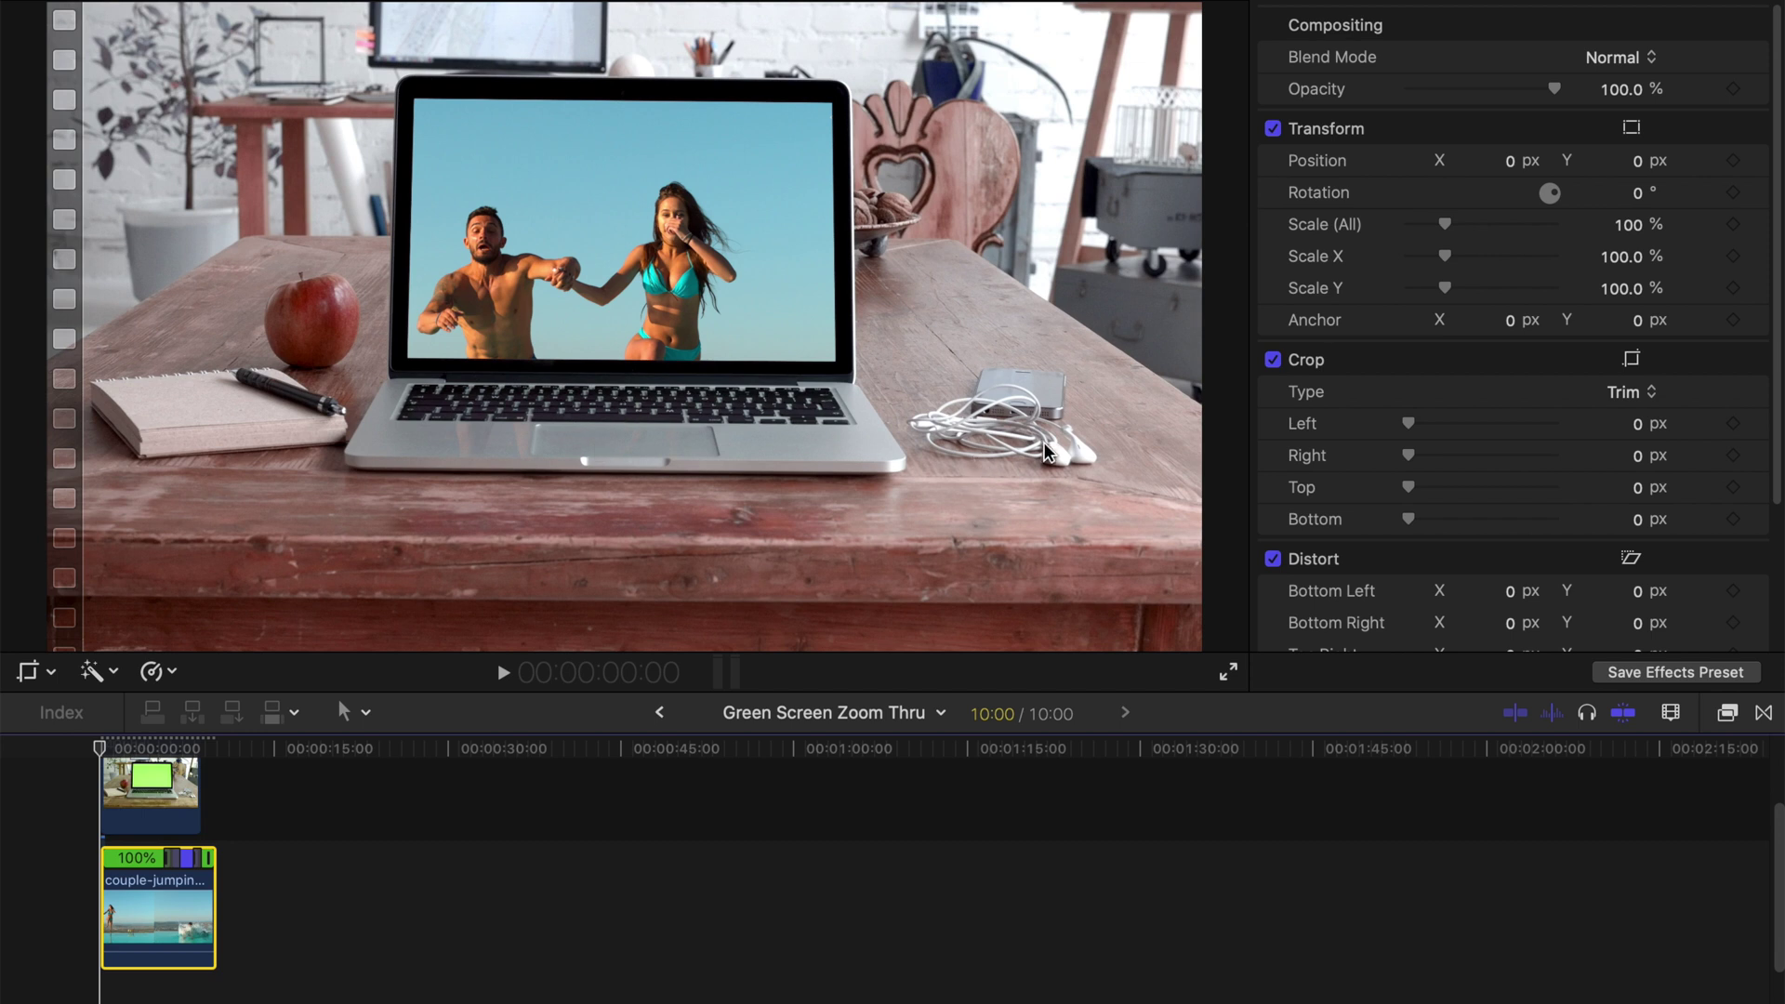
drag(1440, 226, 1432, 217)
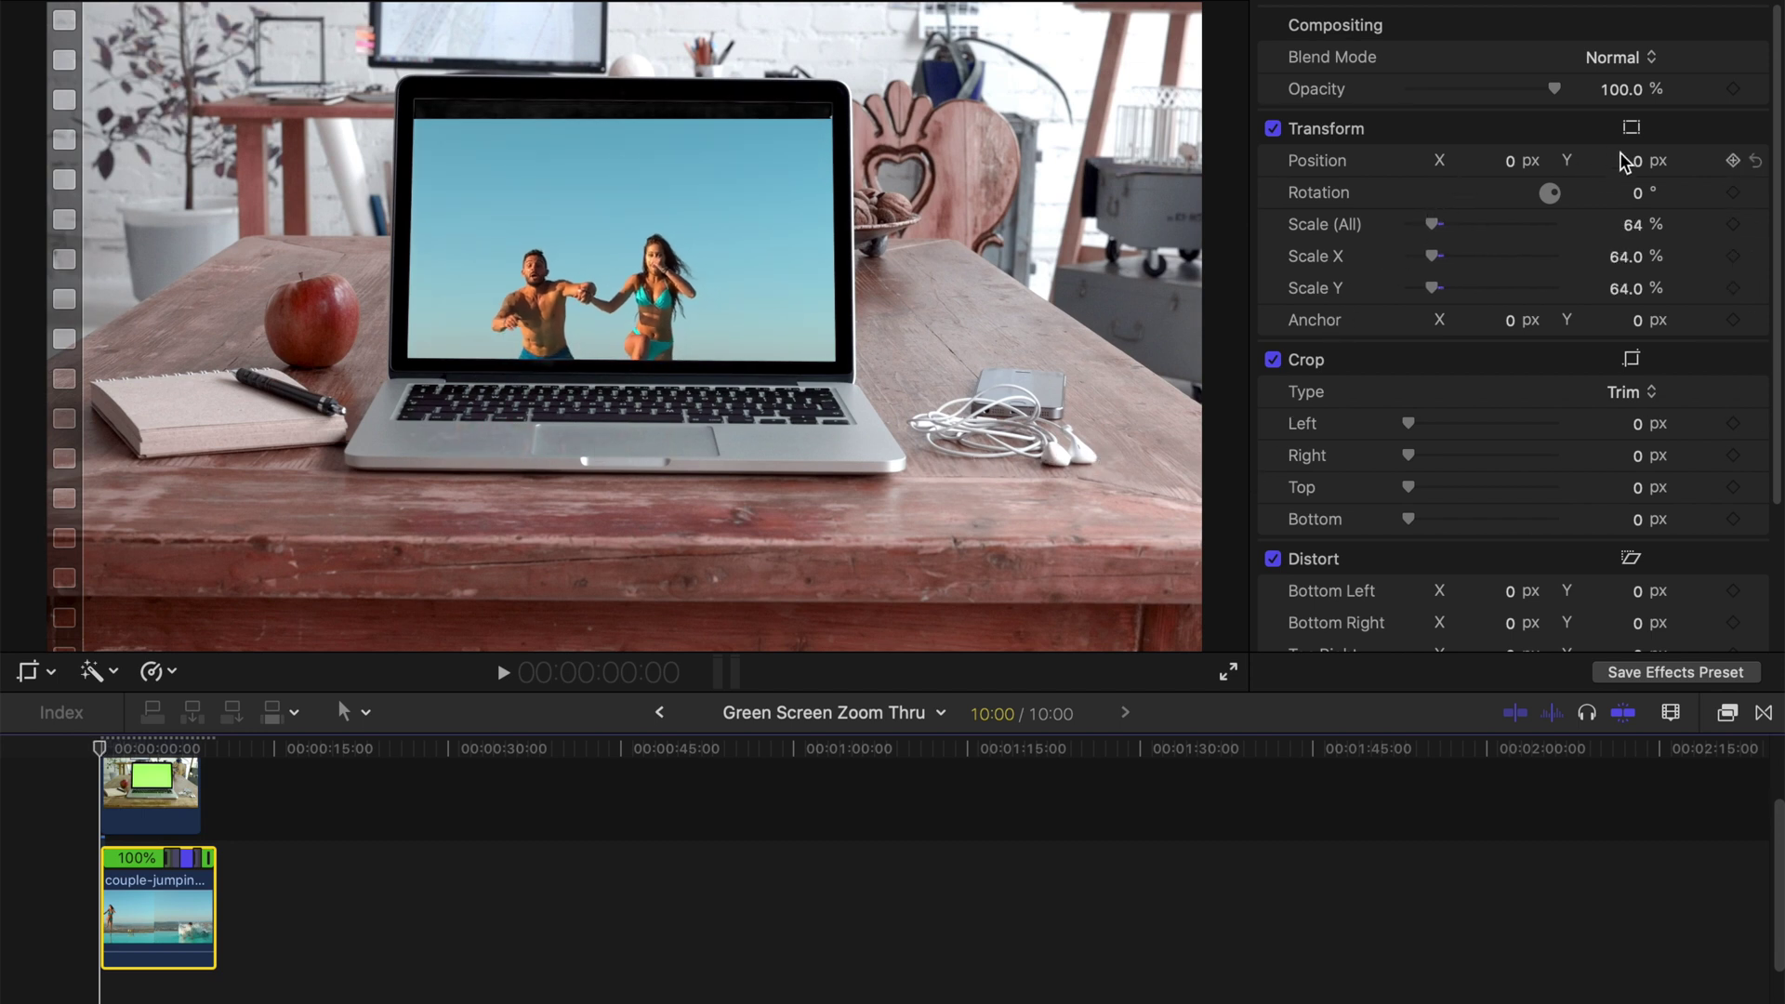
drag(1639, 167, 1639, 75)
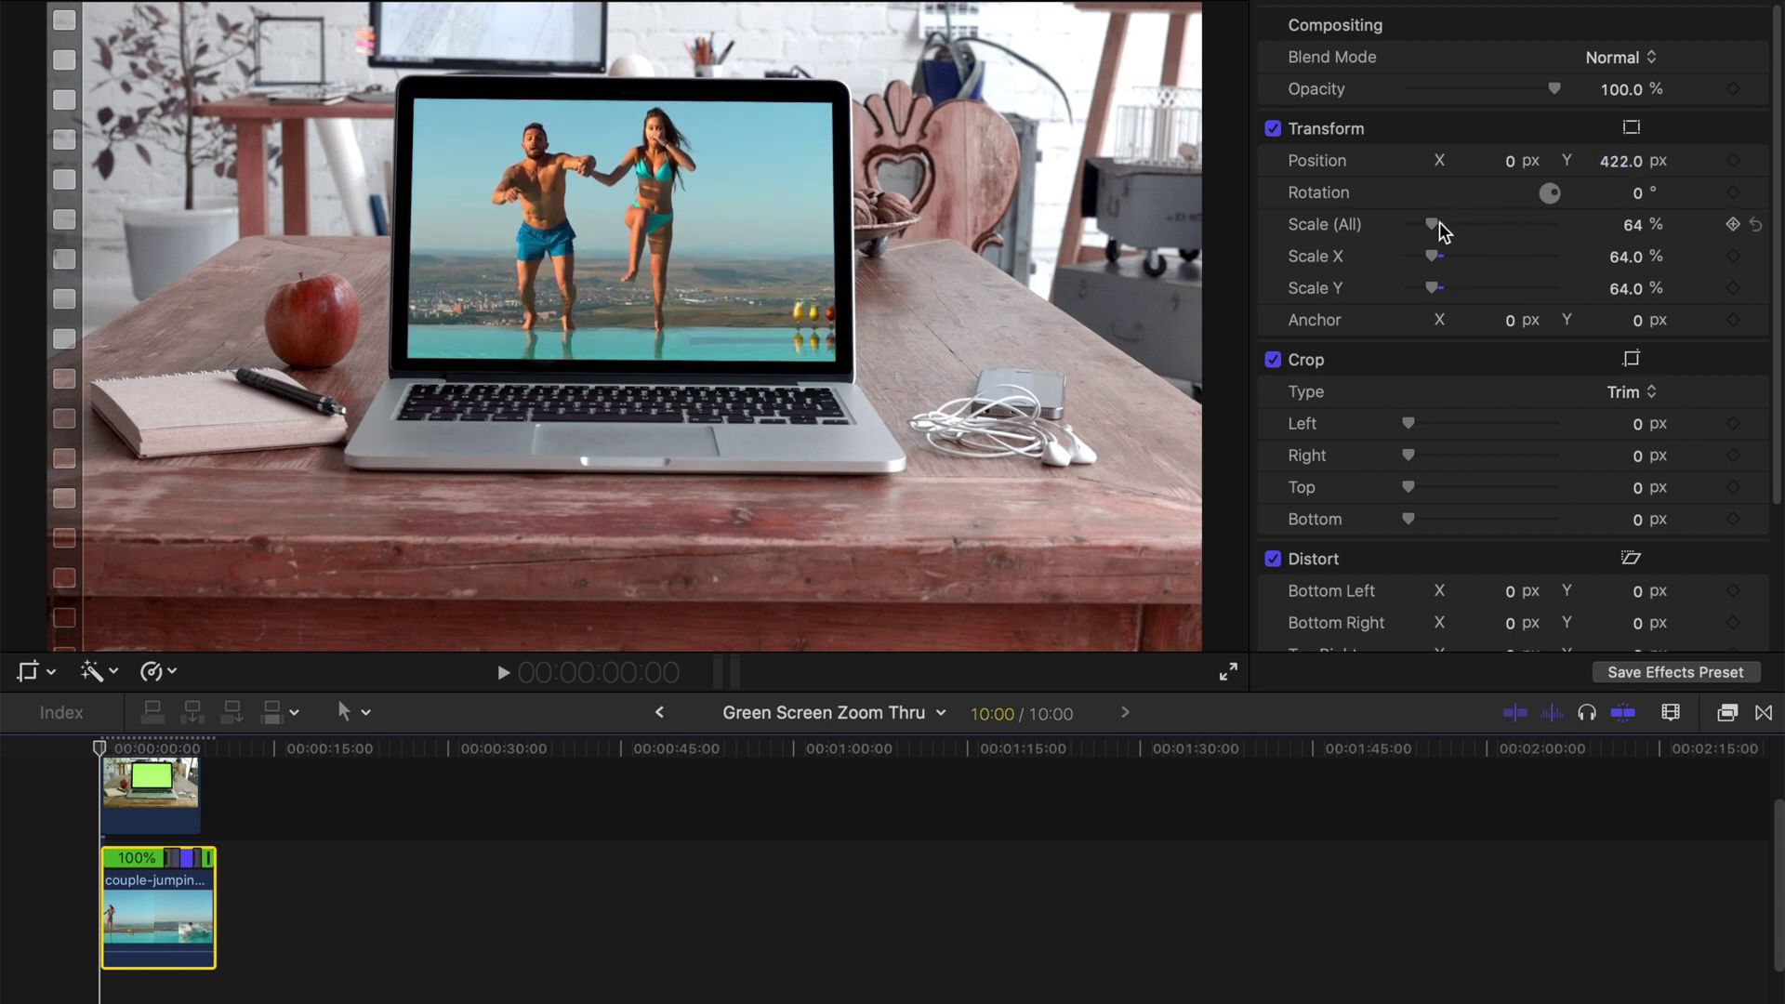
drag(1440, 226, 1432, 227)
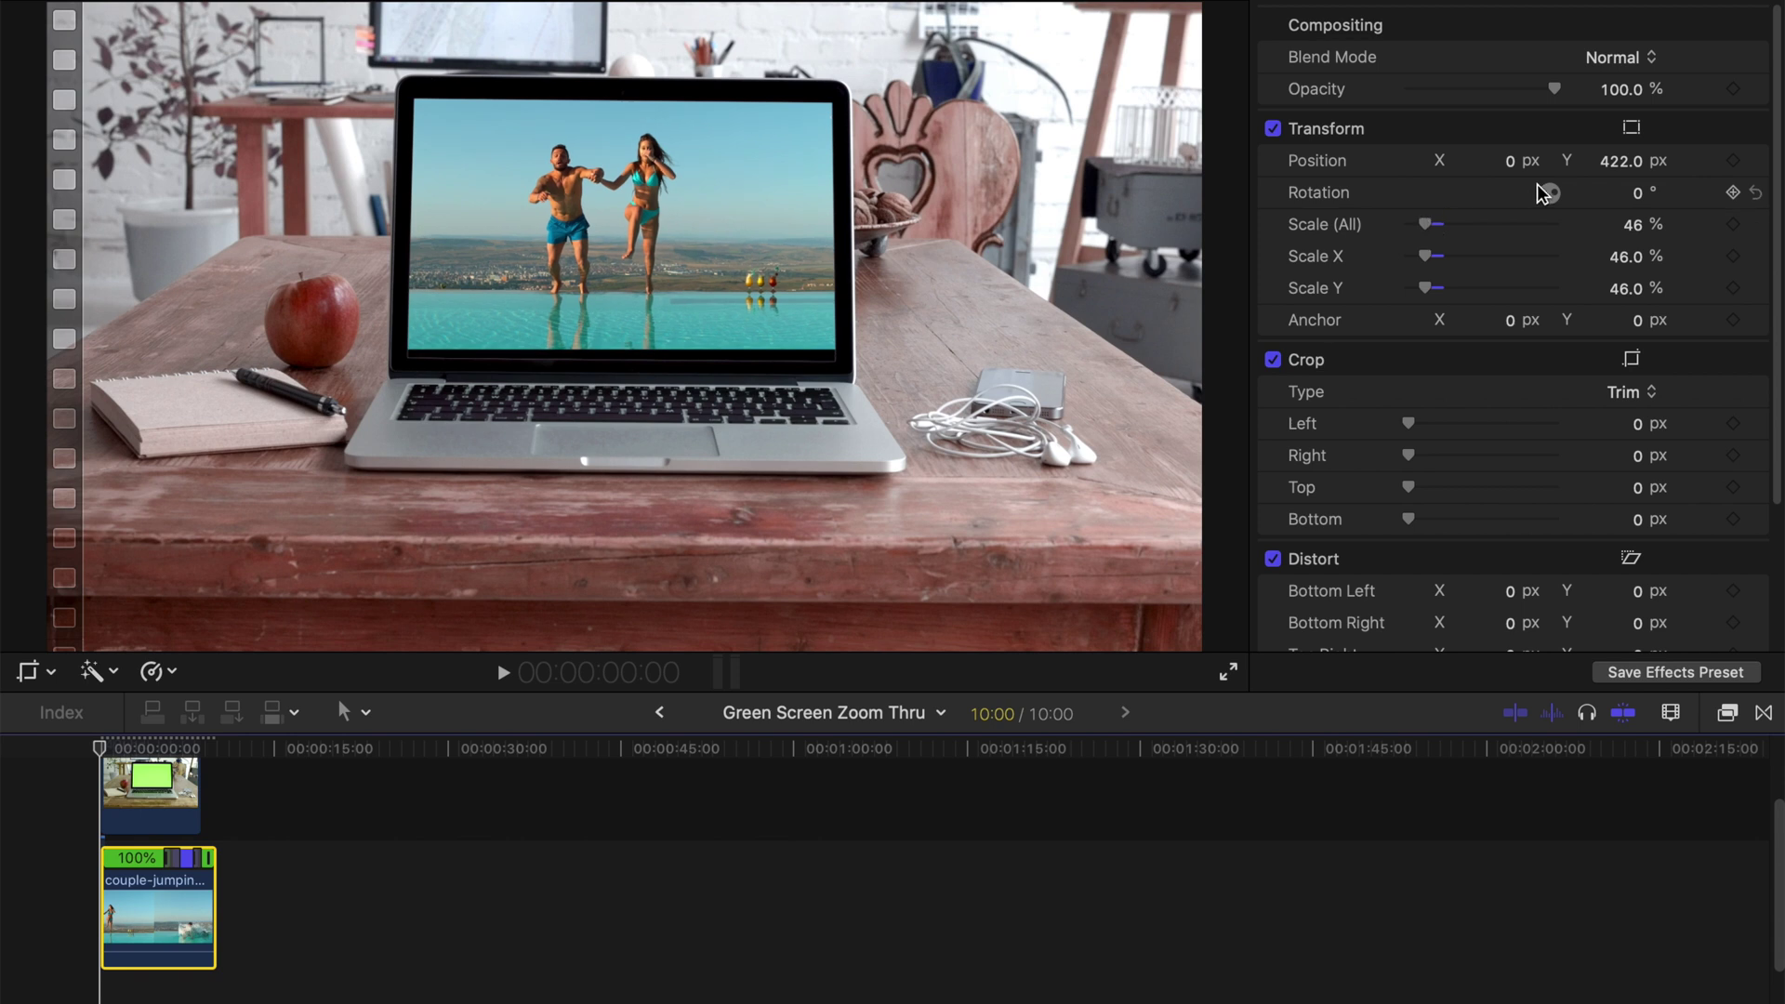
drag(1617, 166, 1533, 220)
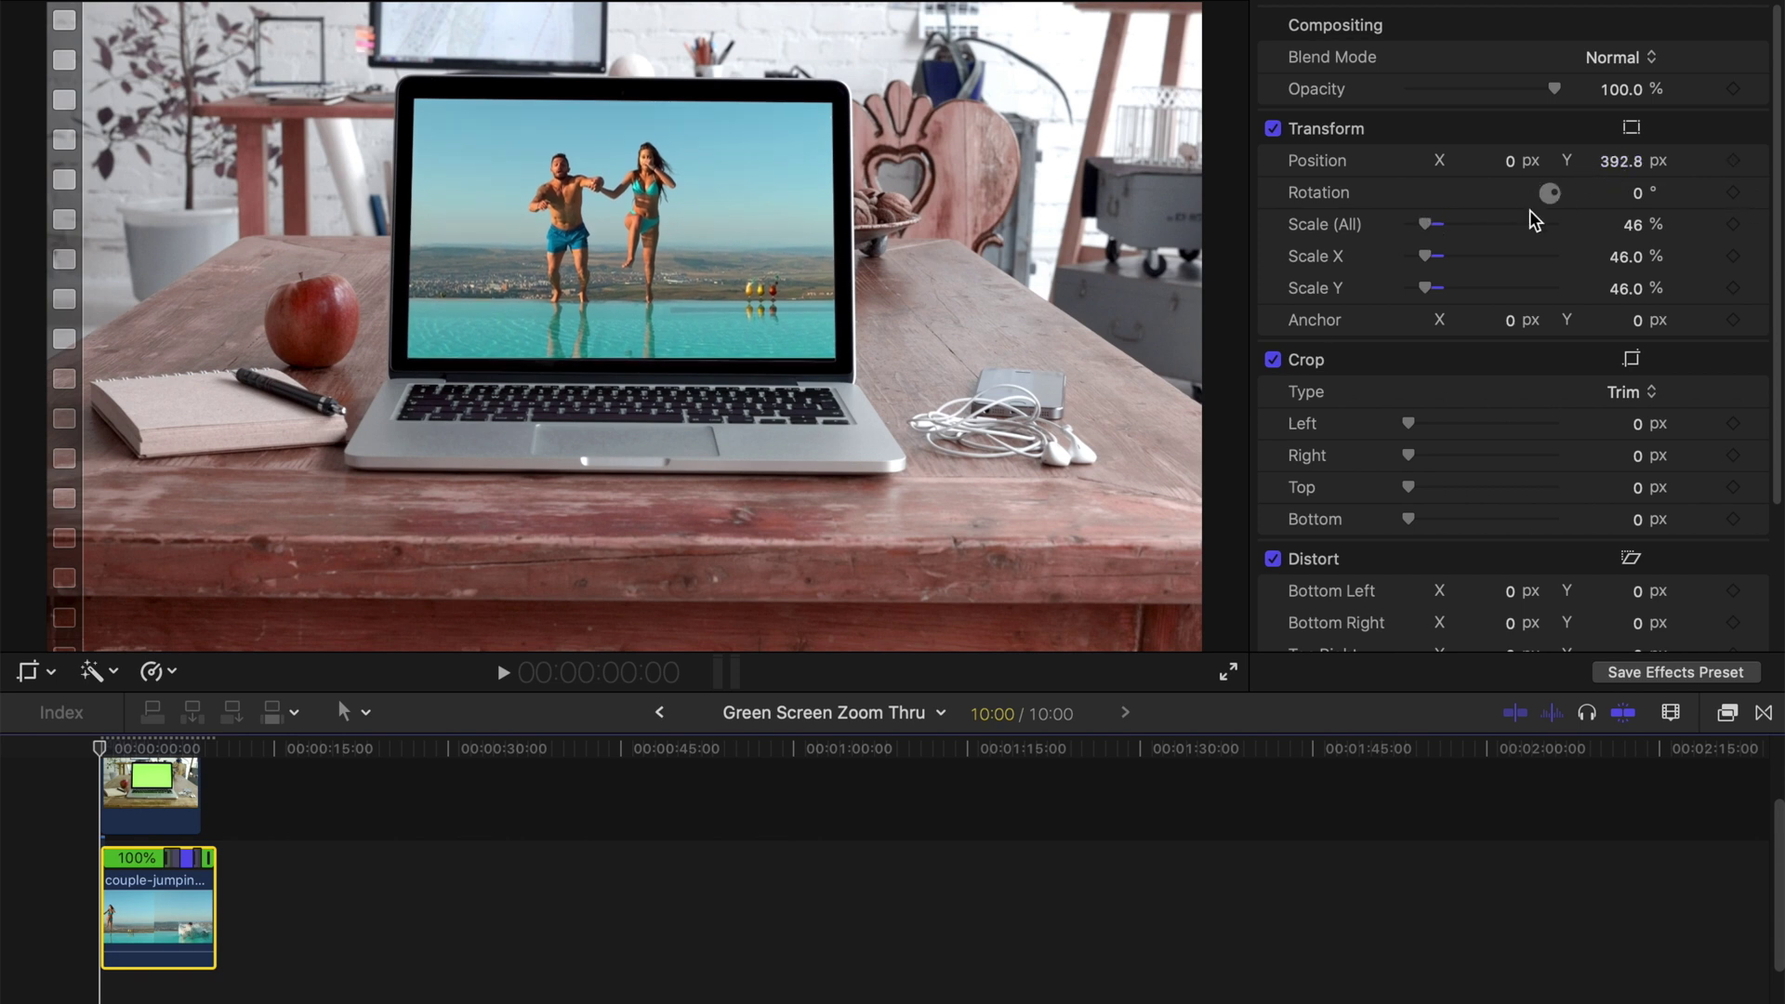
drag(1428, 233, 1426, 233)
click(1621, 165)
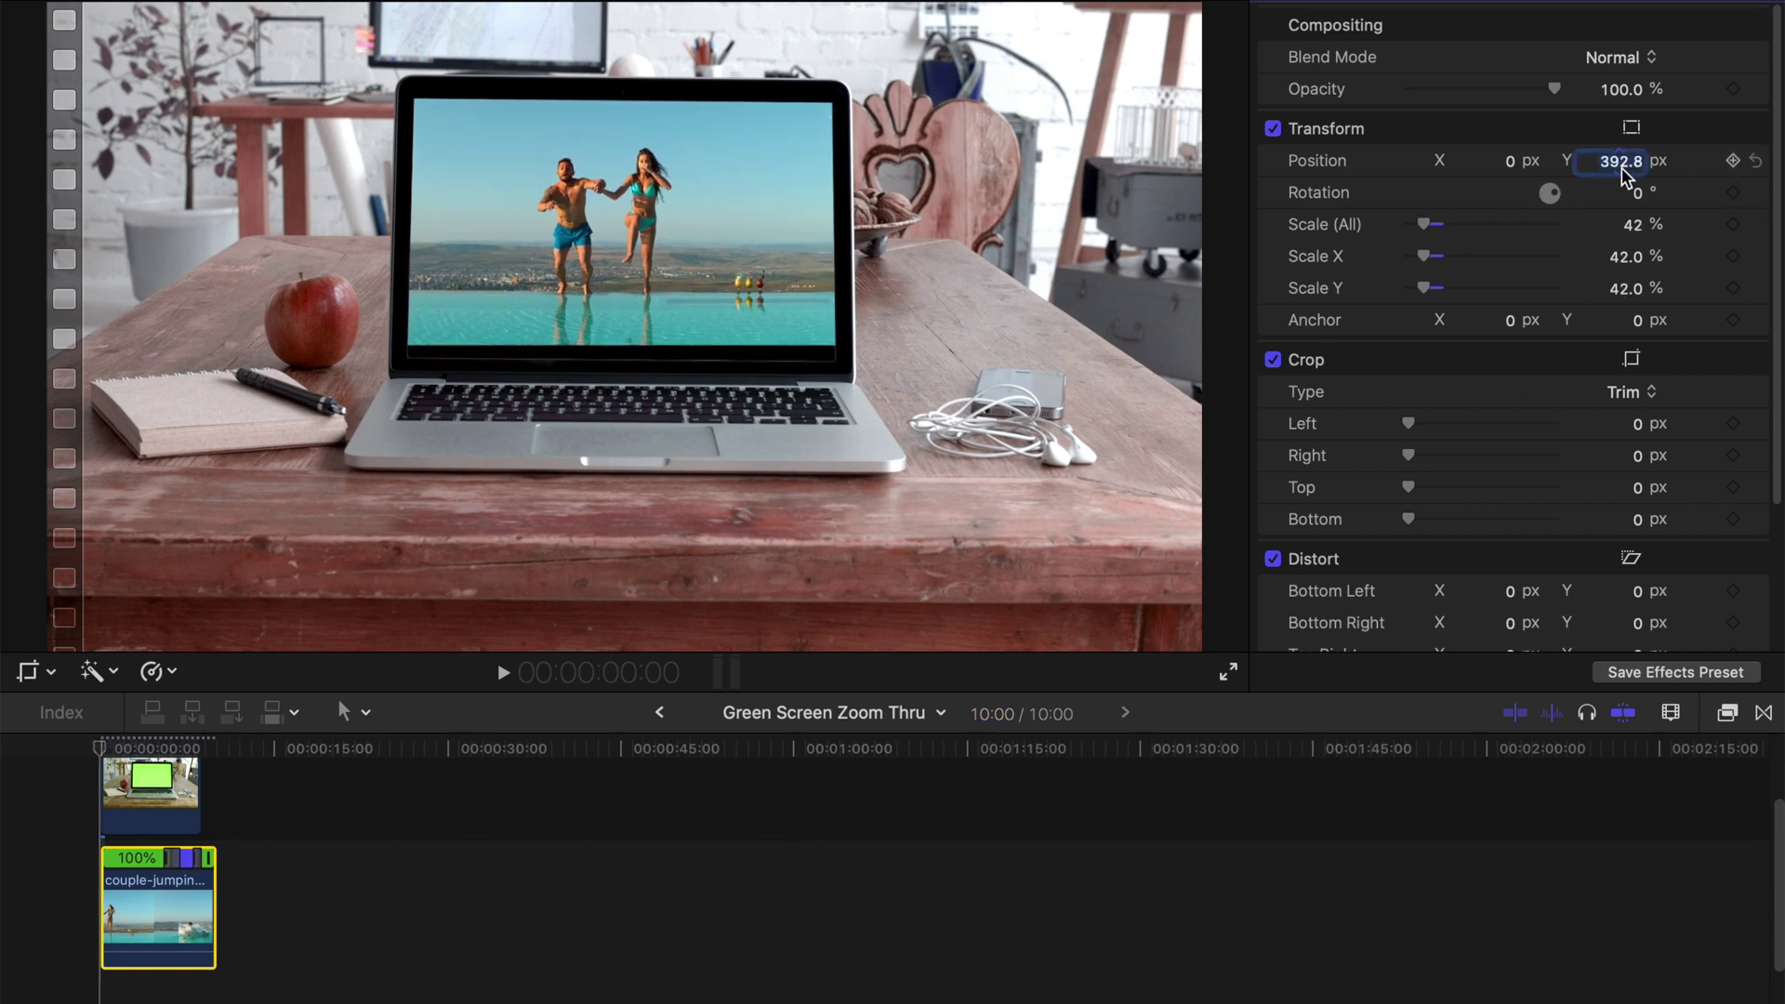
drag(1619, 163, 1620, 200)
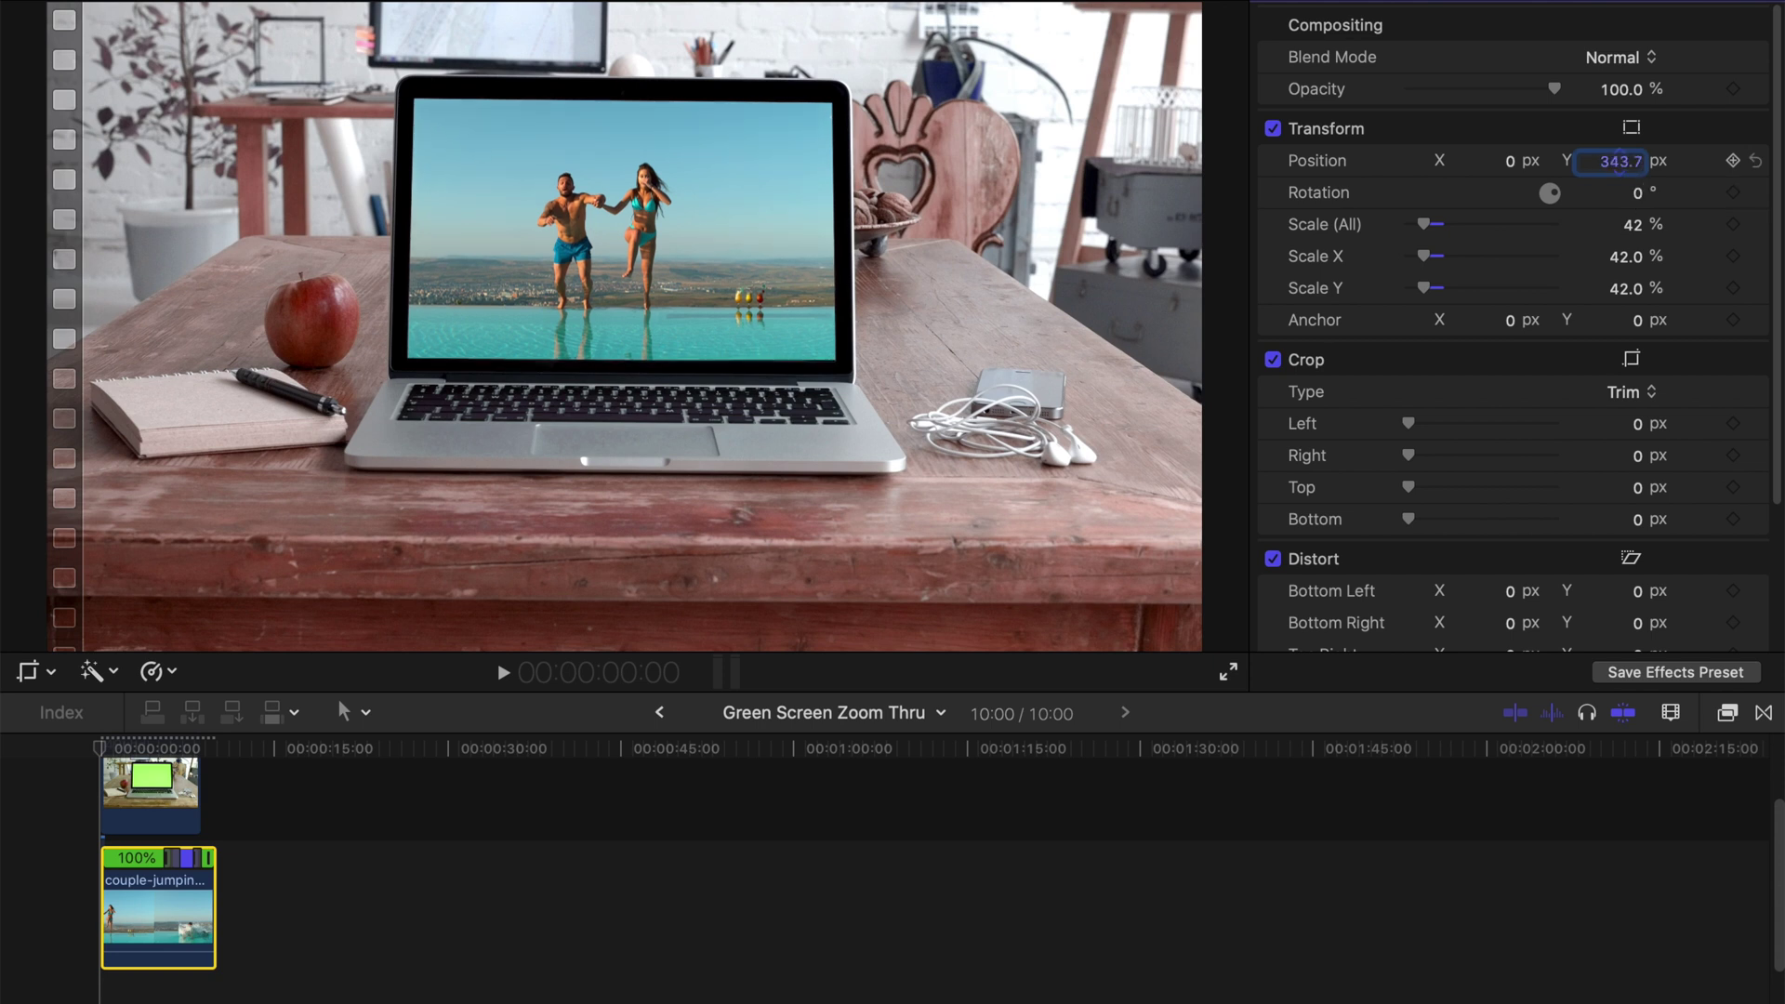
drag(1425, 224, 1422, 224)
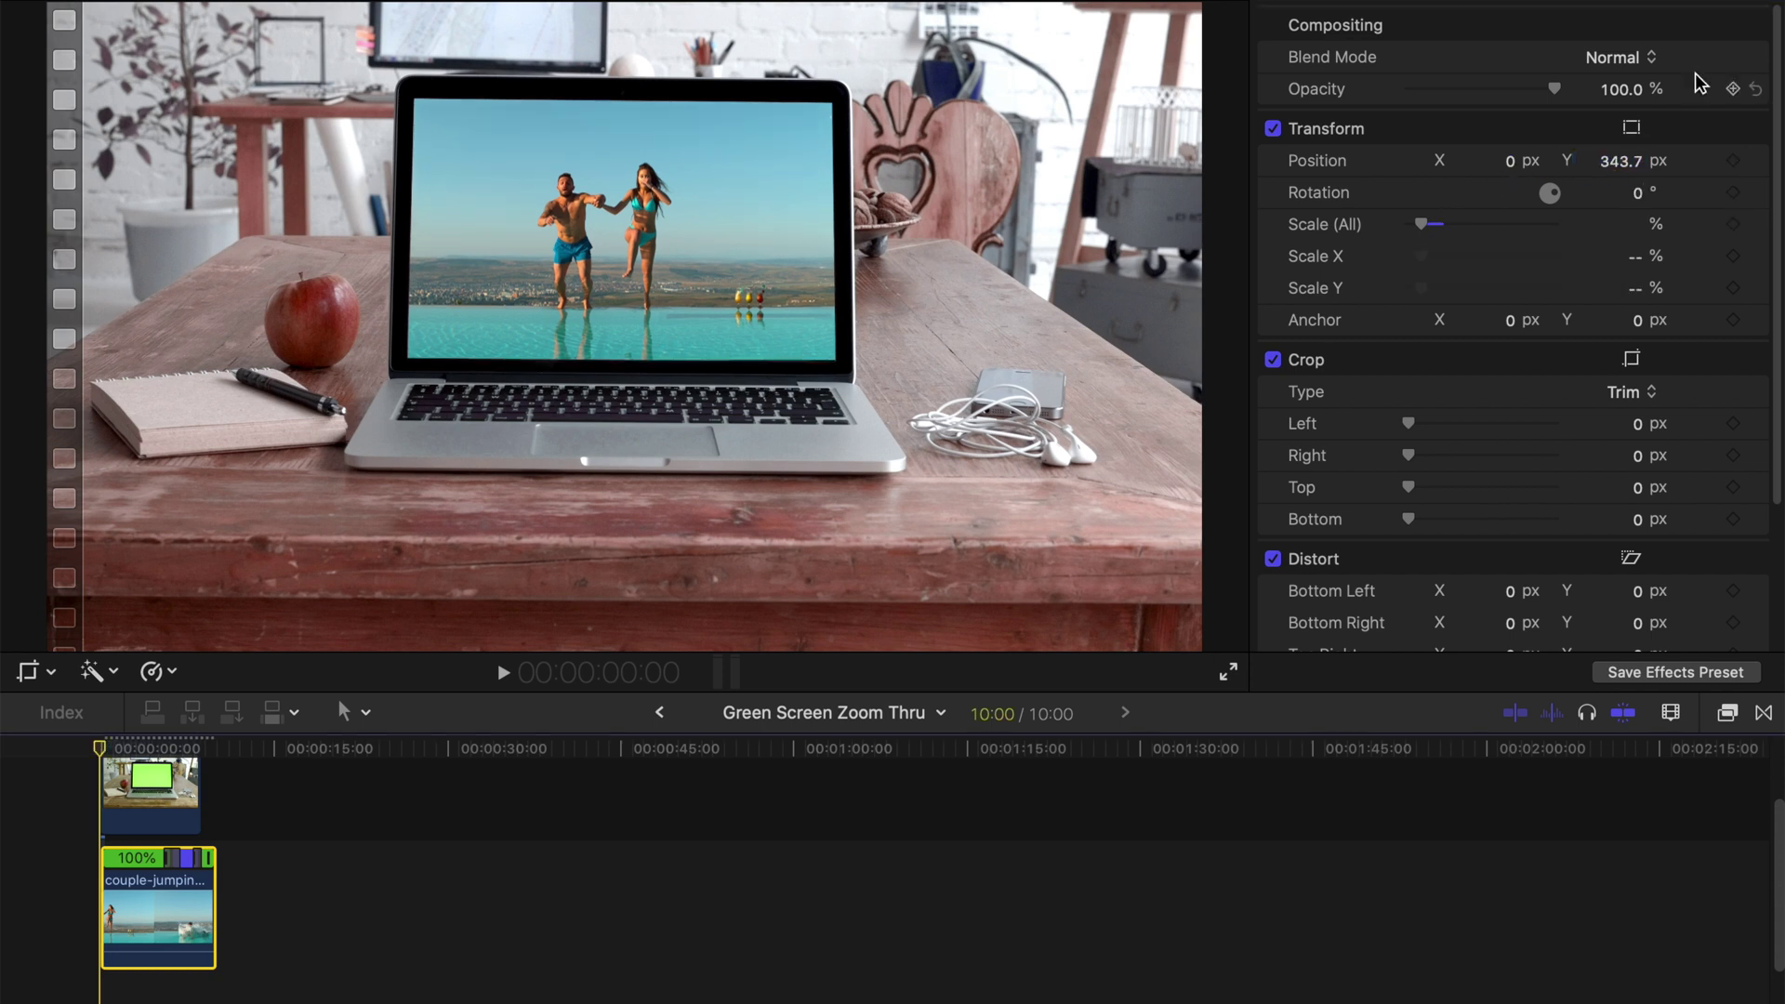
Add Position and Scale keyframes at the first frame of the couple-jumping clip and check the neighbouring frames
click(1733, 224)
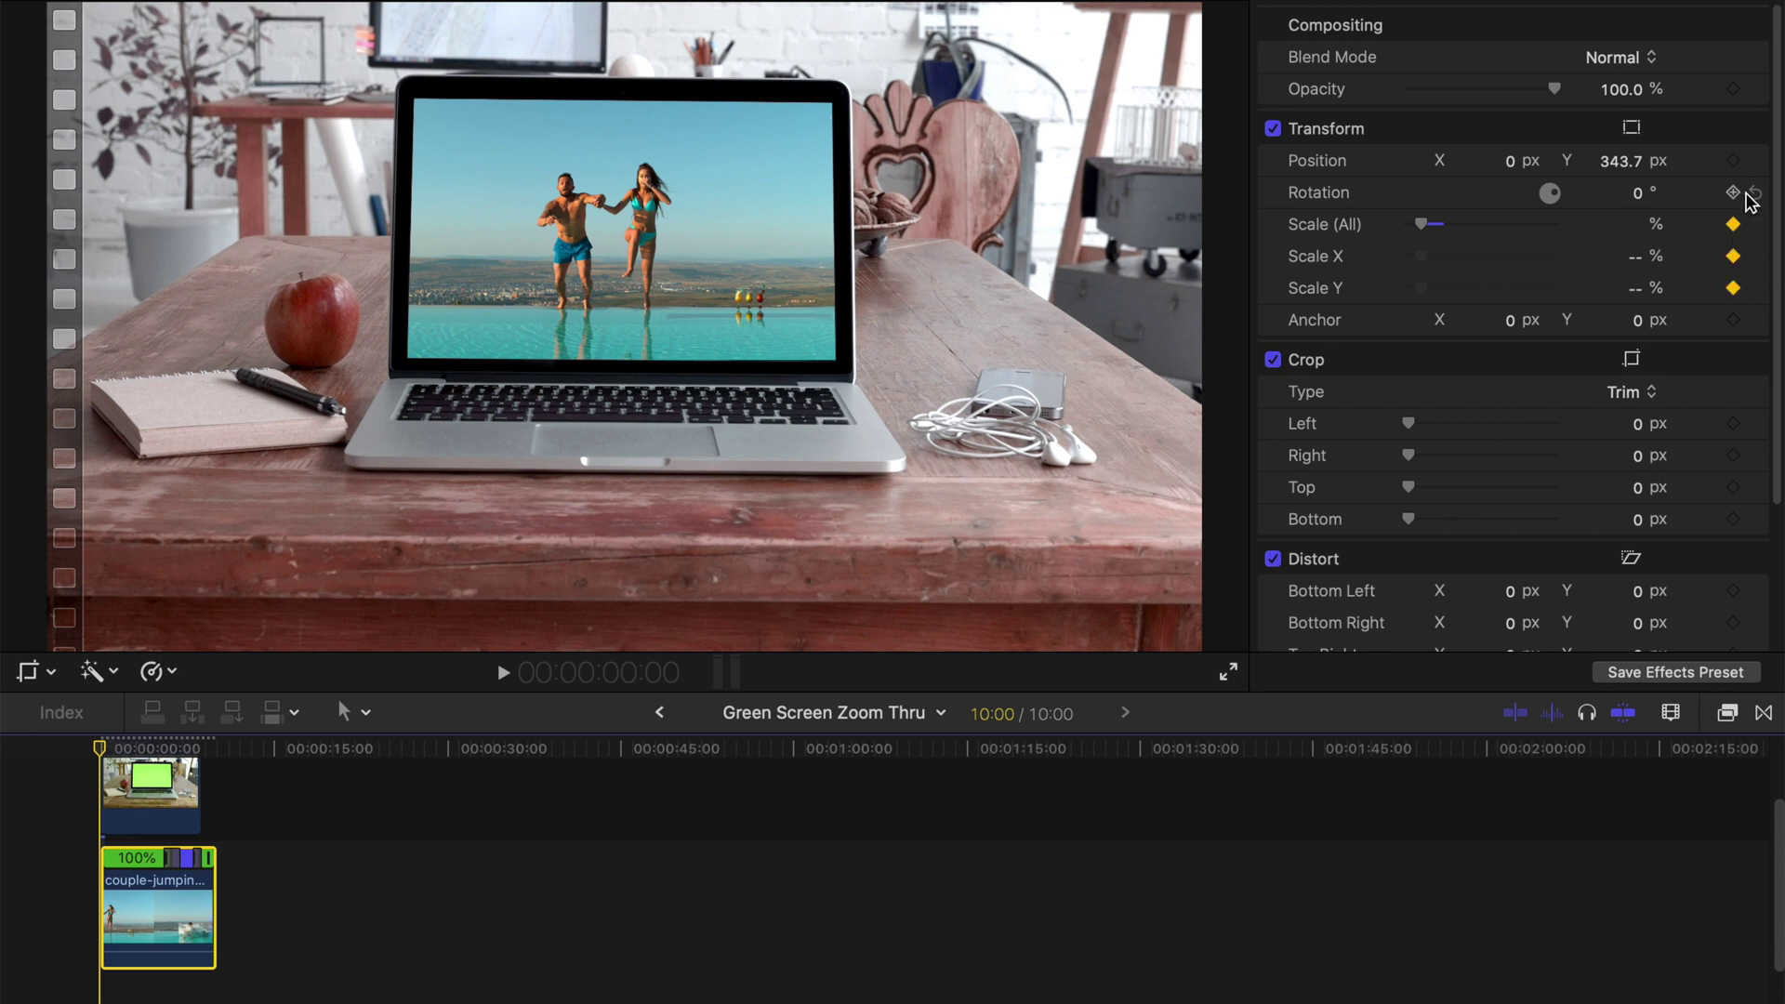
key(Right)
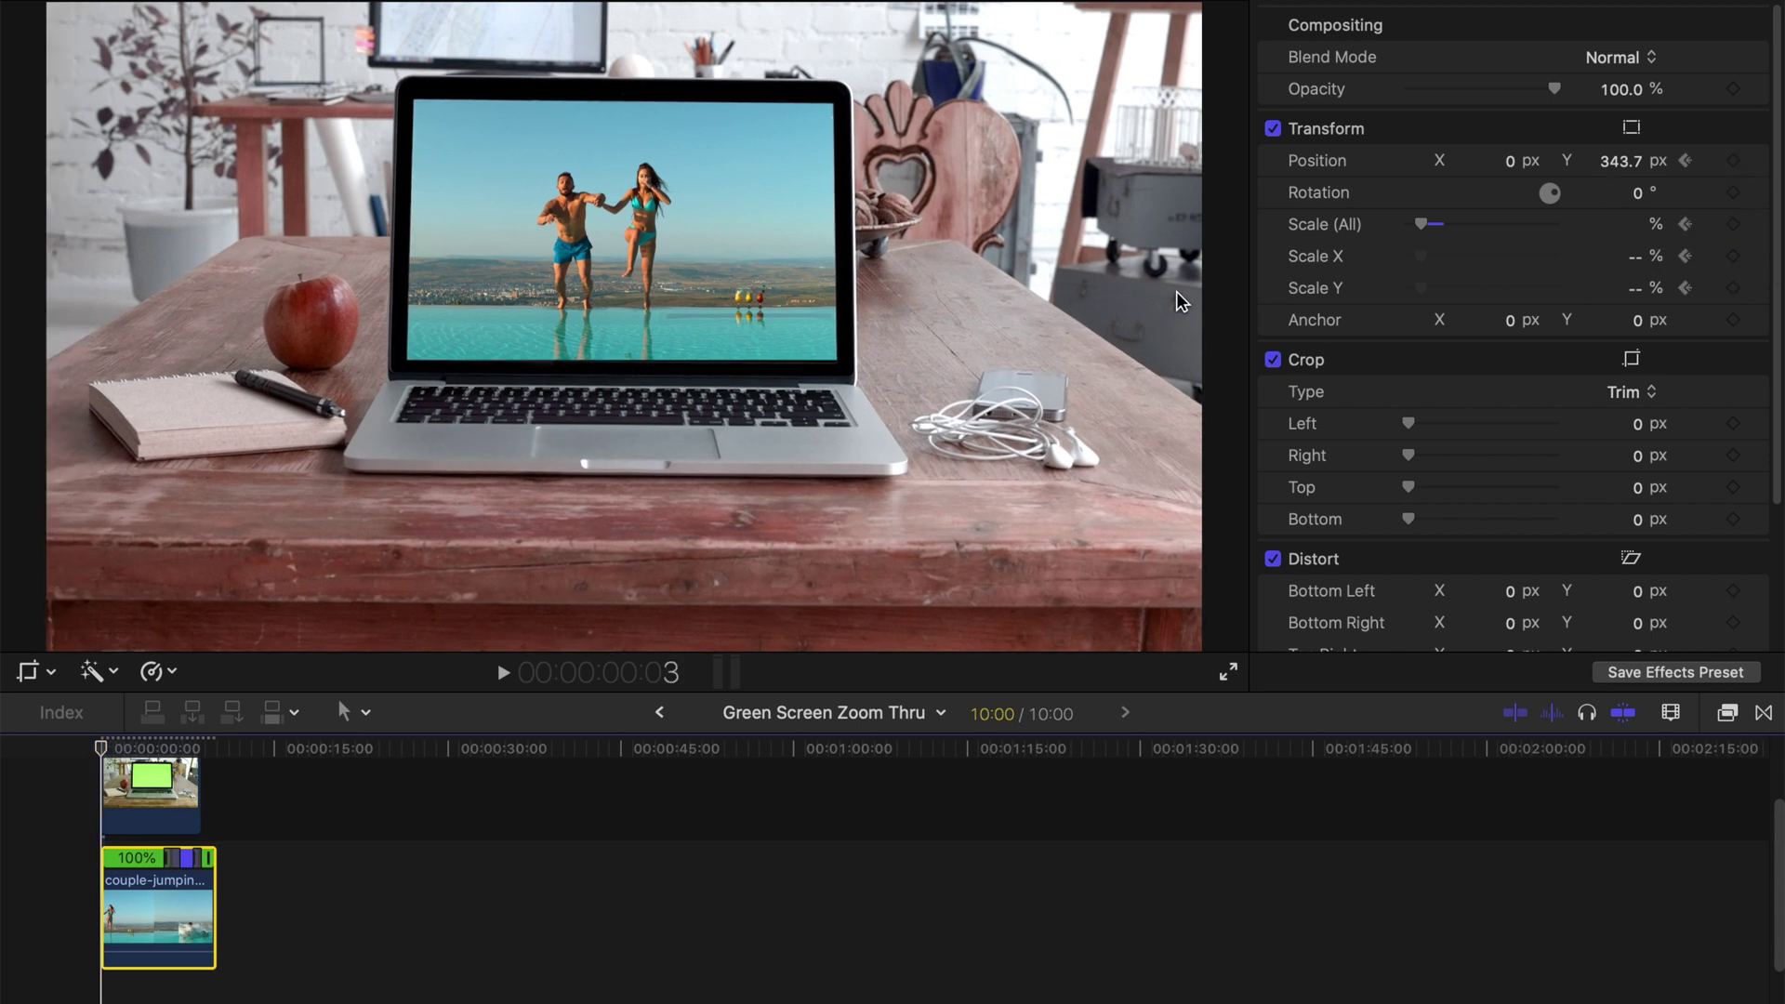
key(Left)
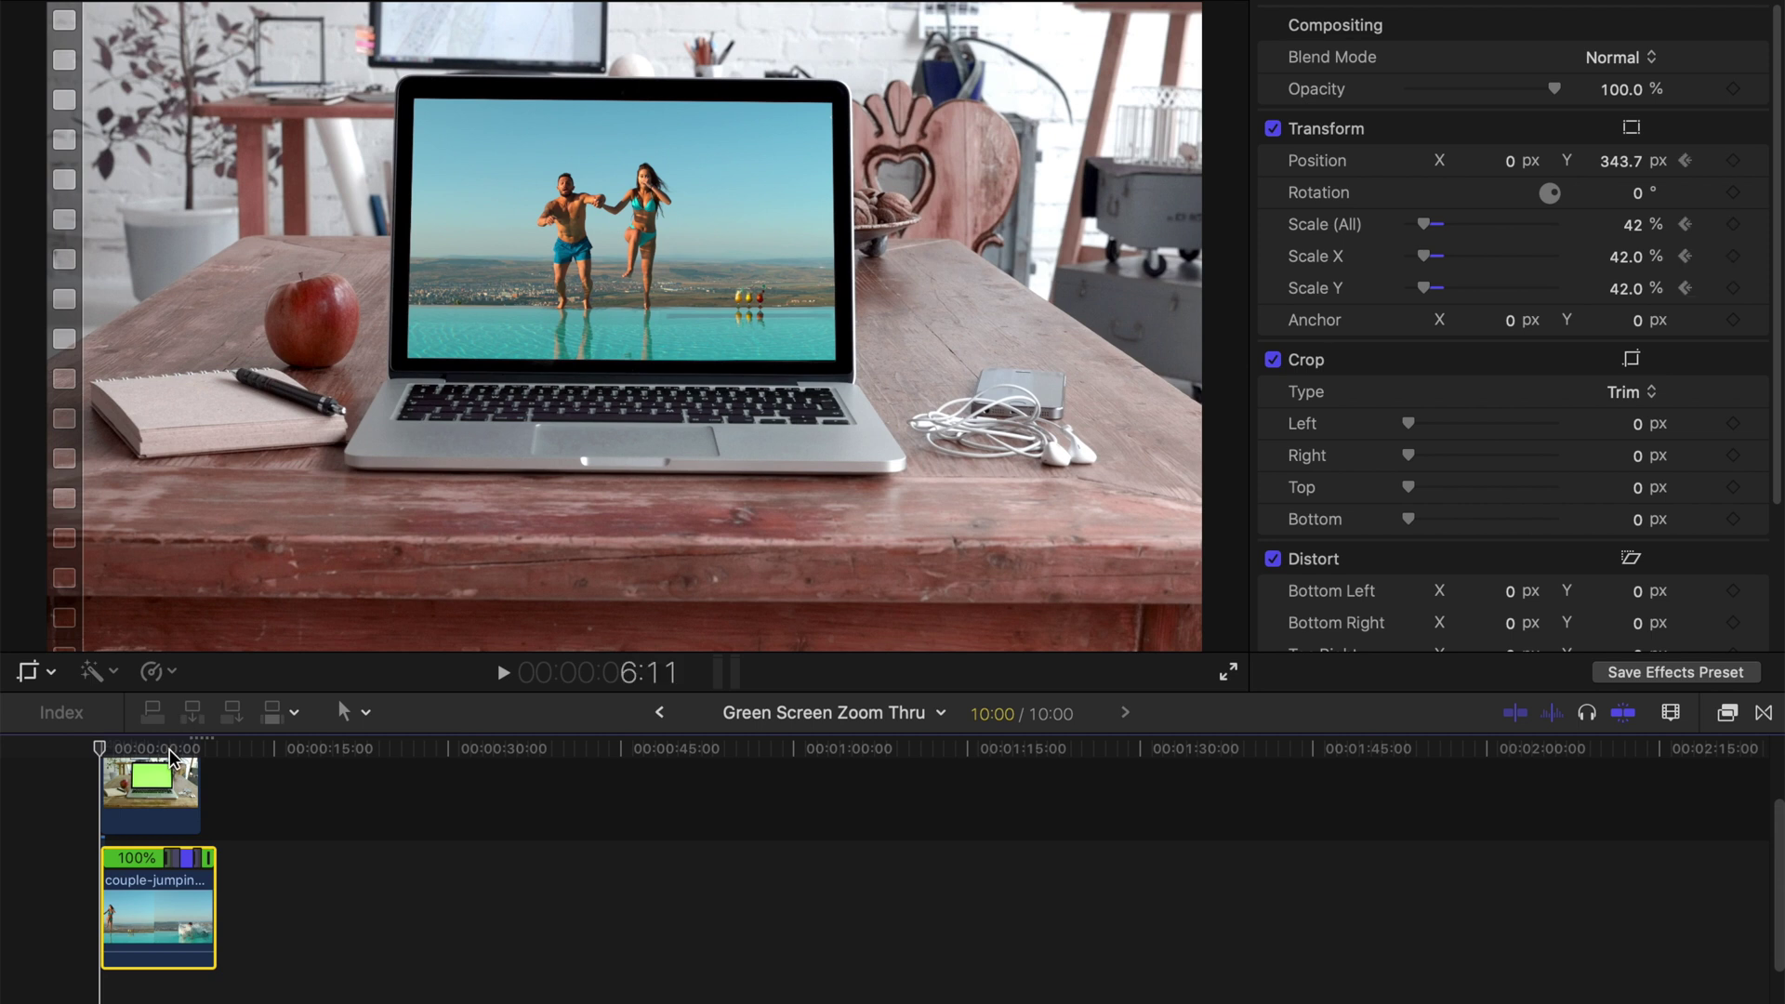
Lower the opacity of the laptop clip so that the couple footage beneath it shows through
click(162, 779)
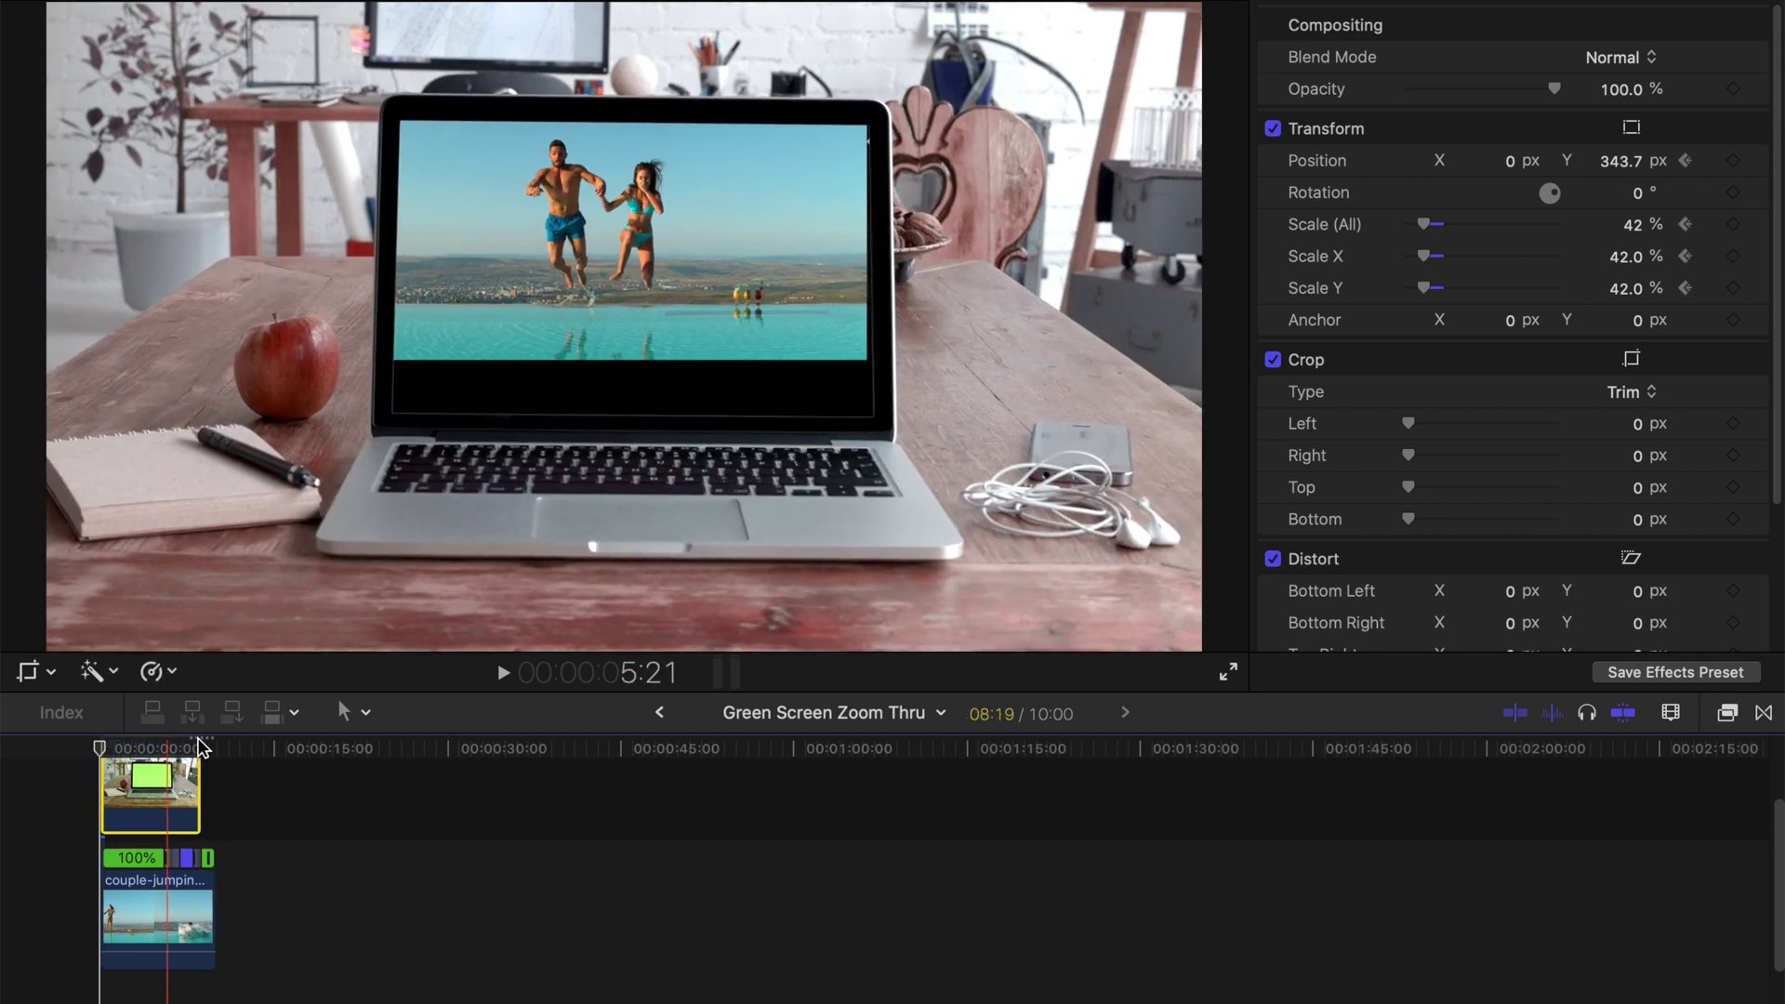
scroll(1478, 74, up, 8)
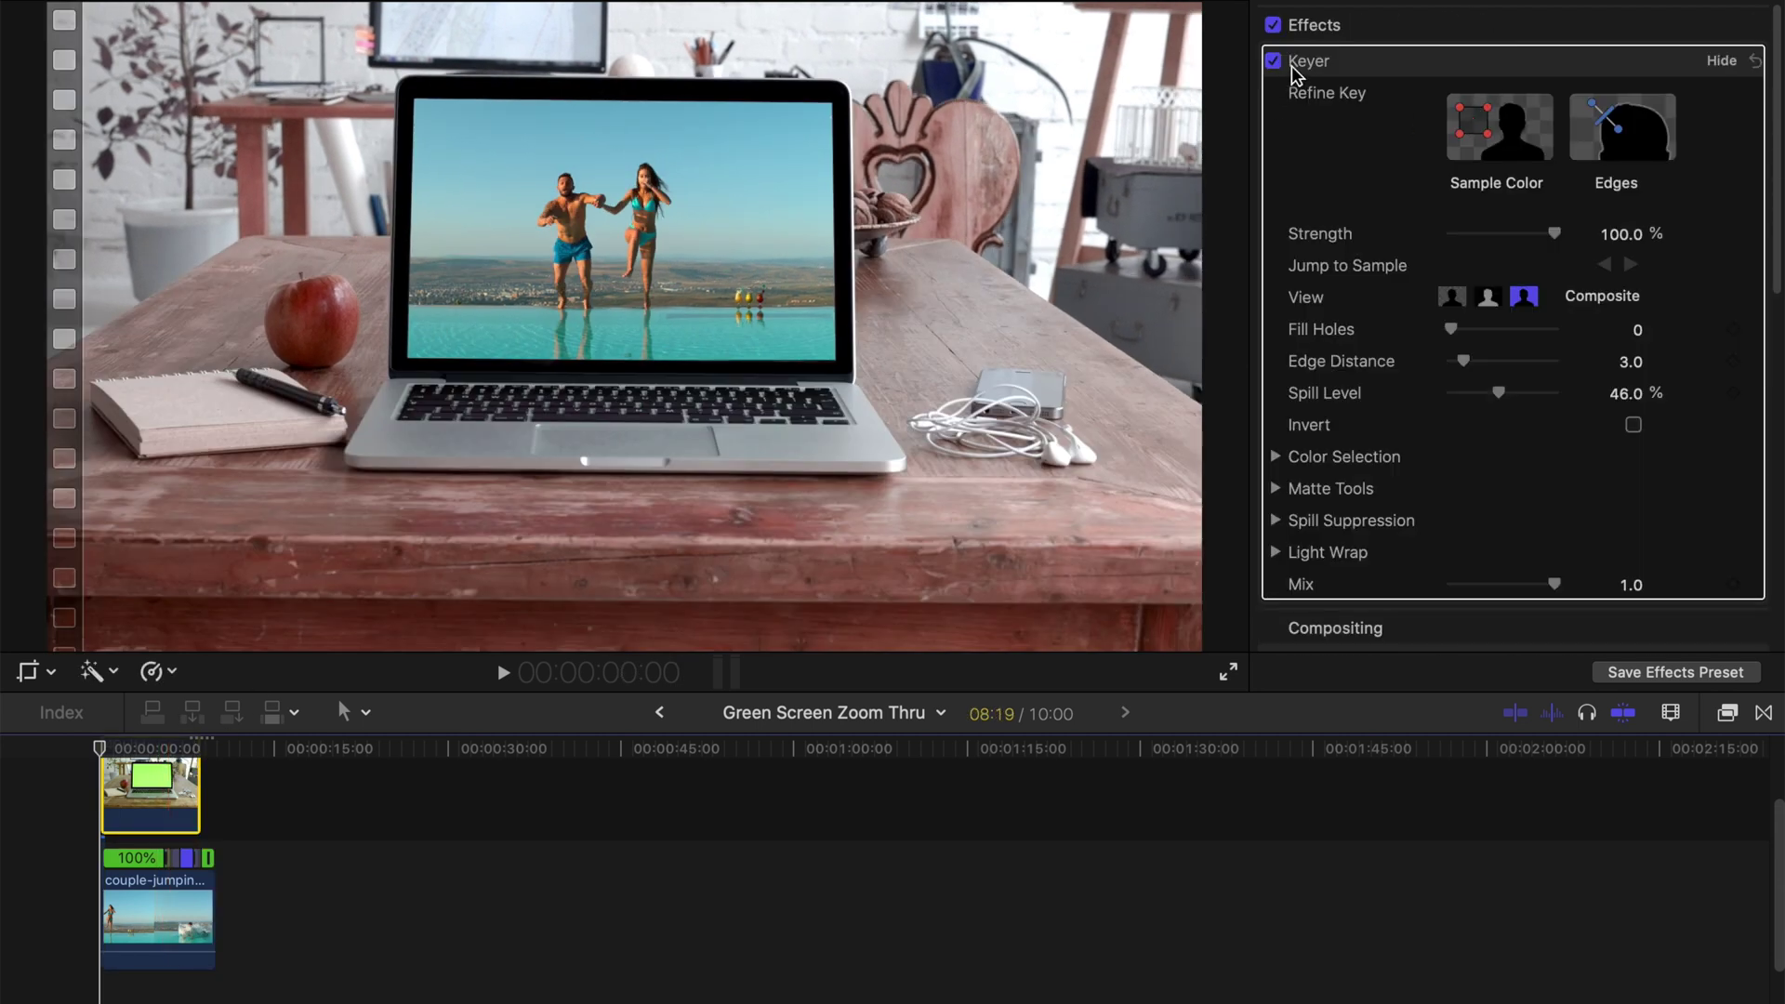
scroll(1465, 339, down, 5)
drag(1552, 401, 1504, 406)
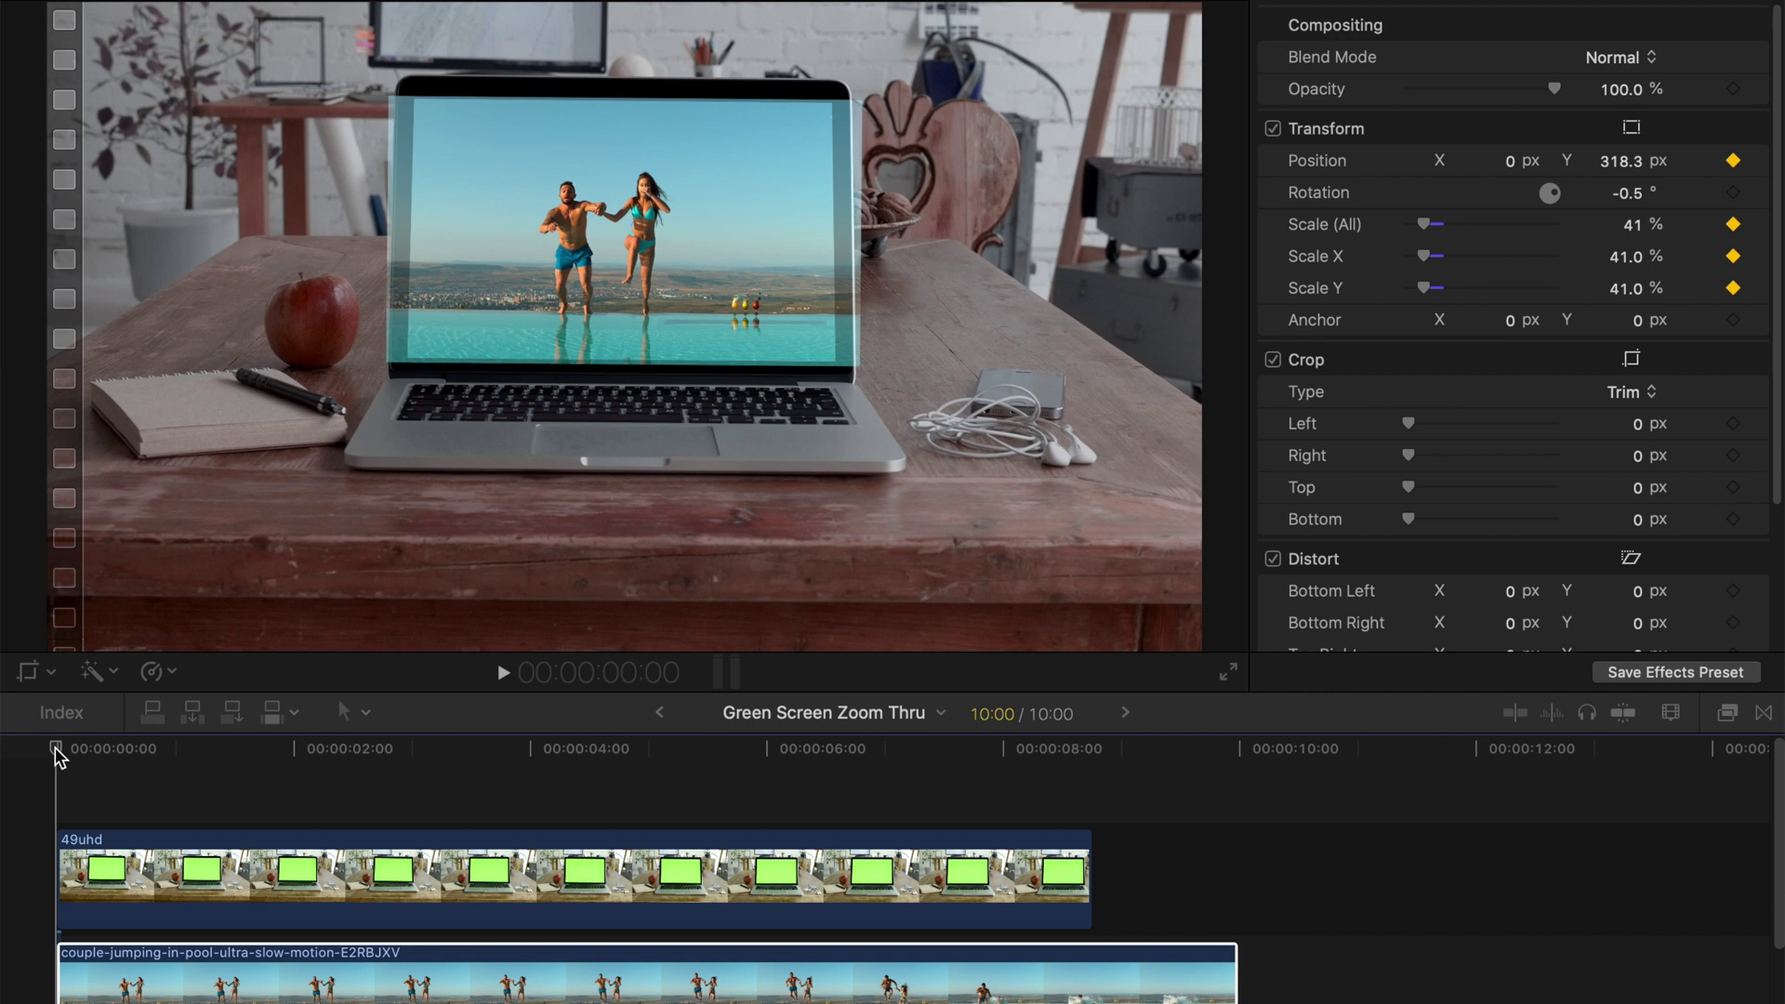
Display the retiming segments of the couple-jumping clip and split the laptop clip at 4:16
click(60, 751)
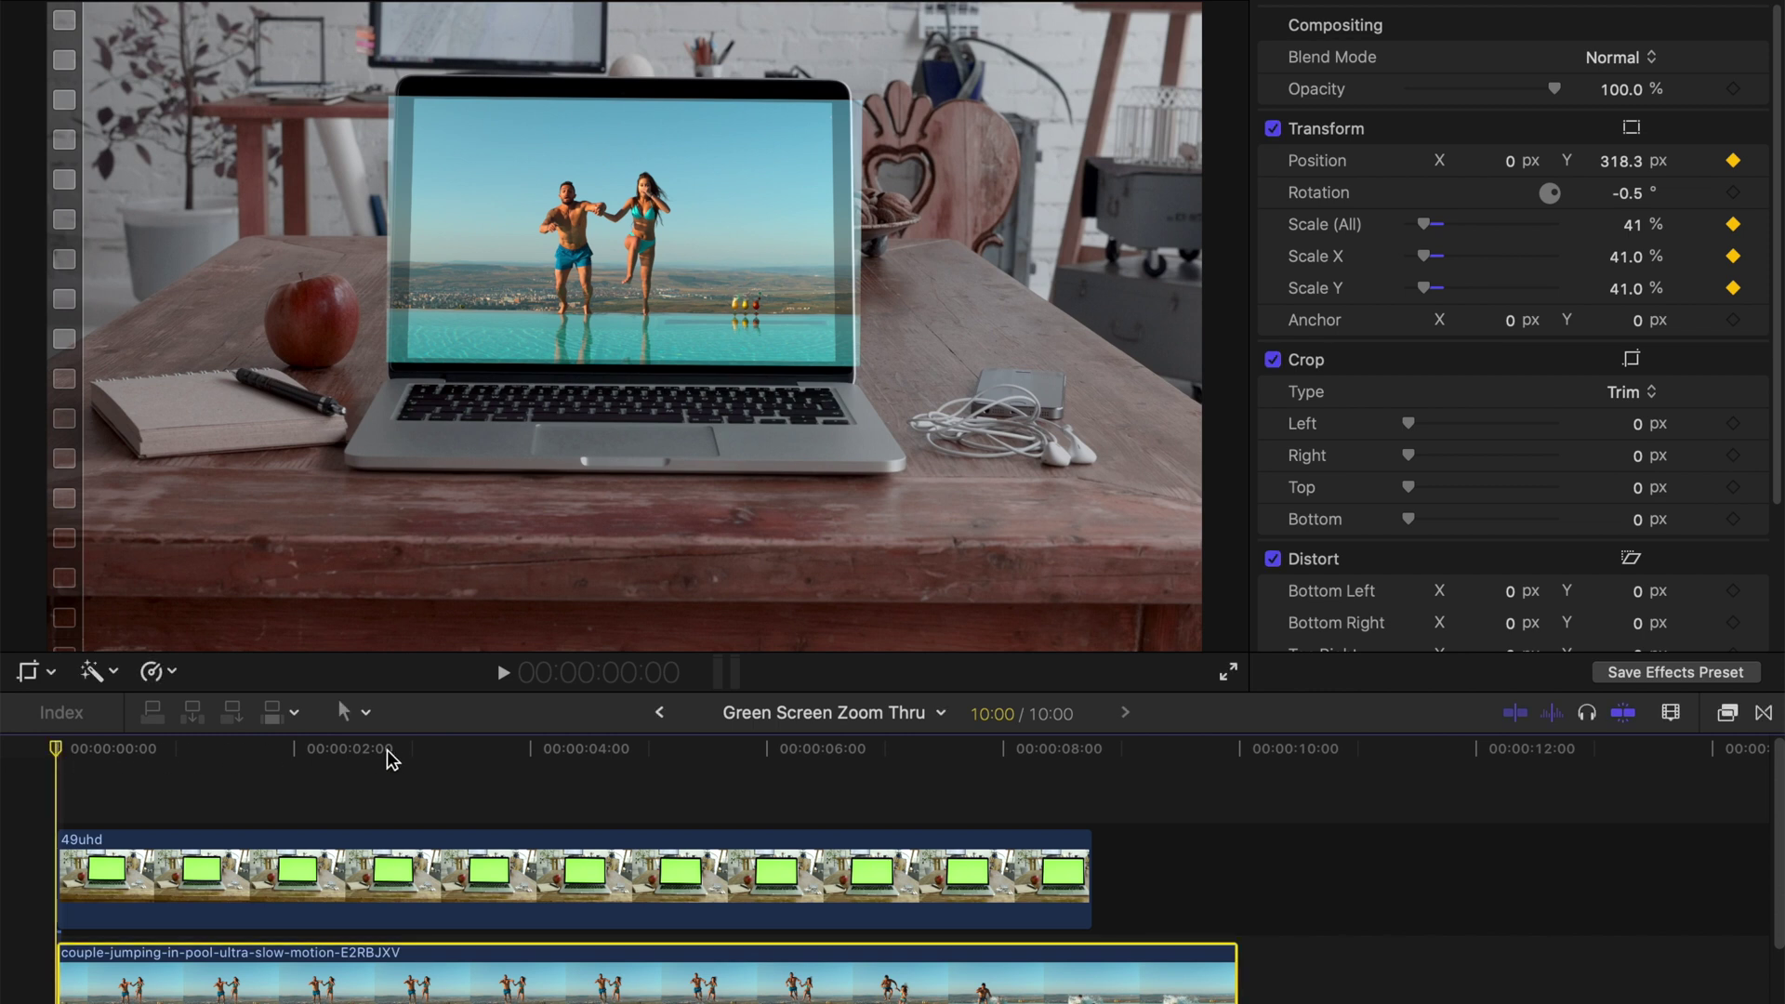
drag(390, 757, 628, 771)
key(super+r)
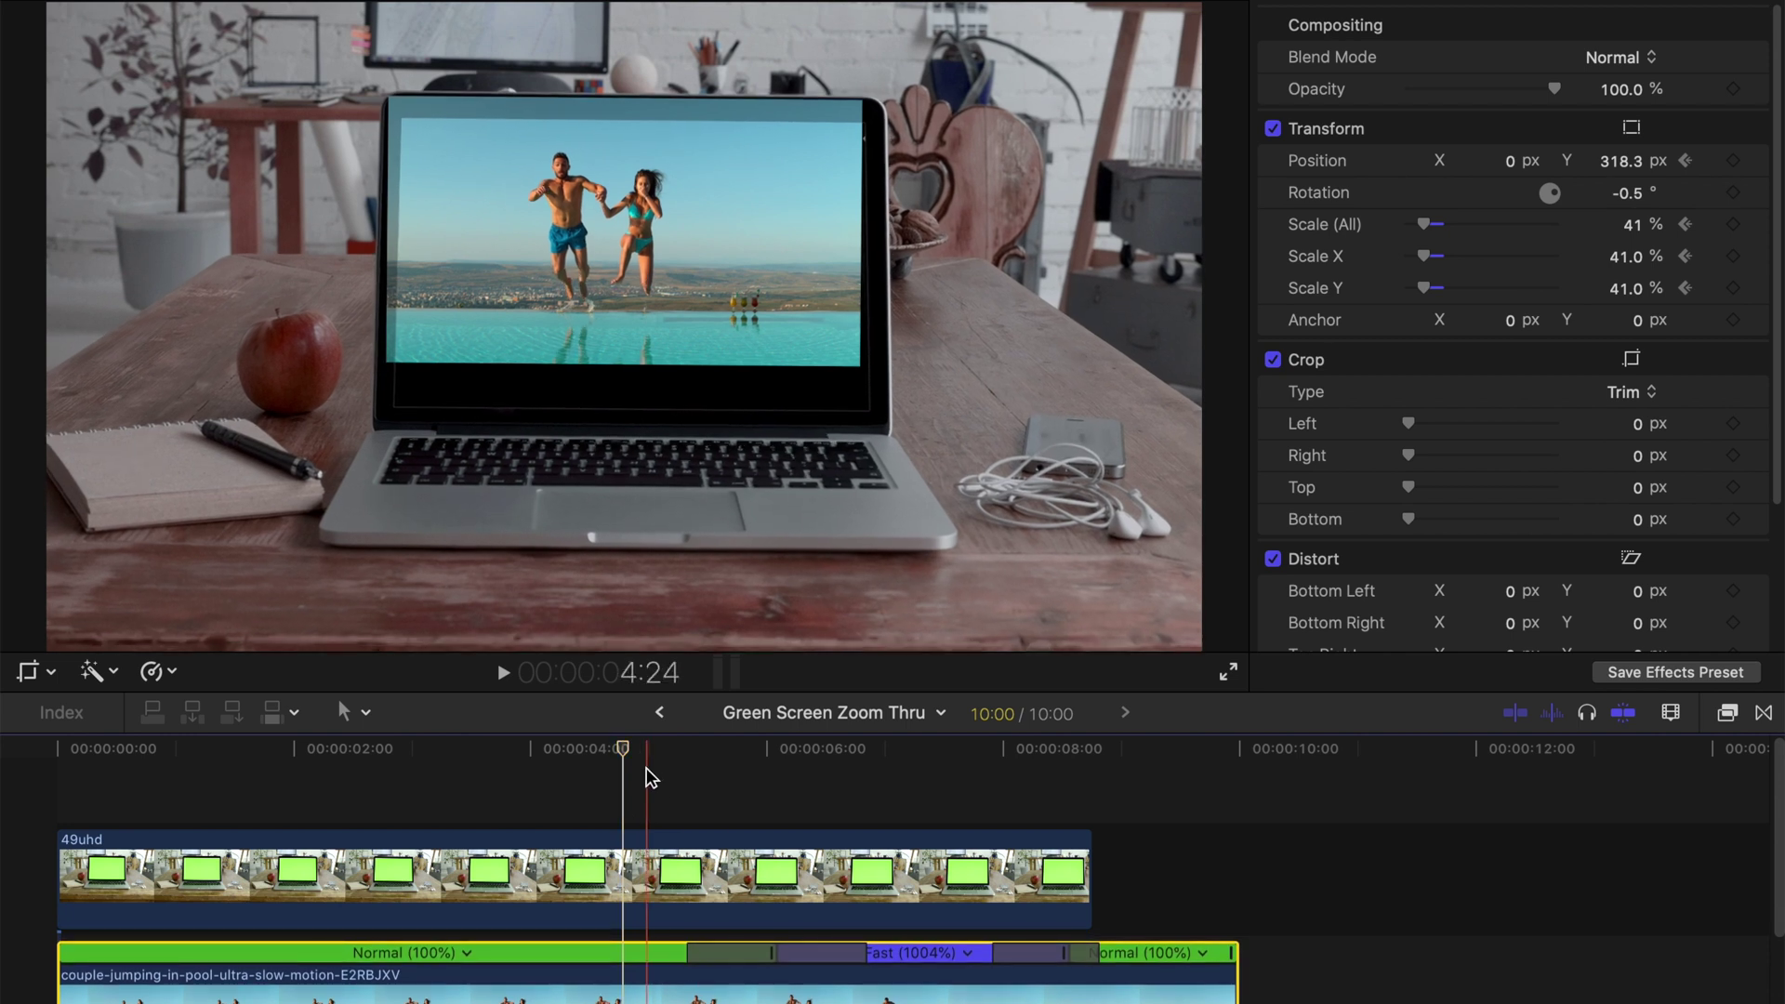
click(614, 753)
mouse_move(614, 755)
mouse_down()
mouse_move(653, 755)
mouse_move(610, 757)
mouse_up()
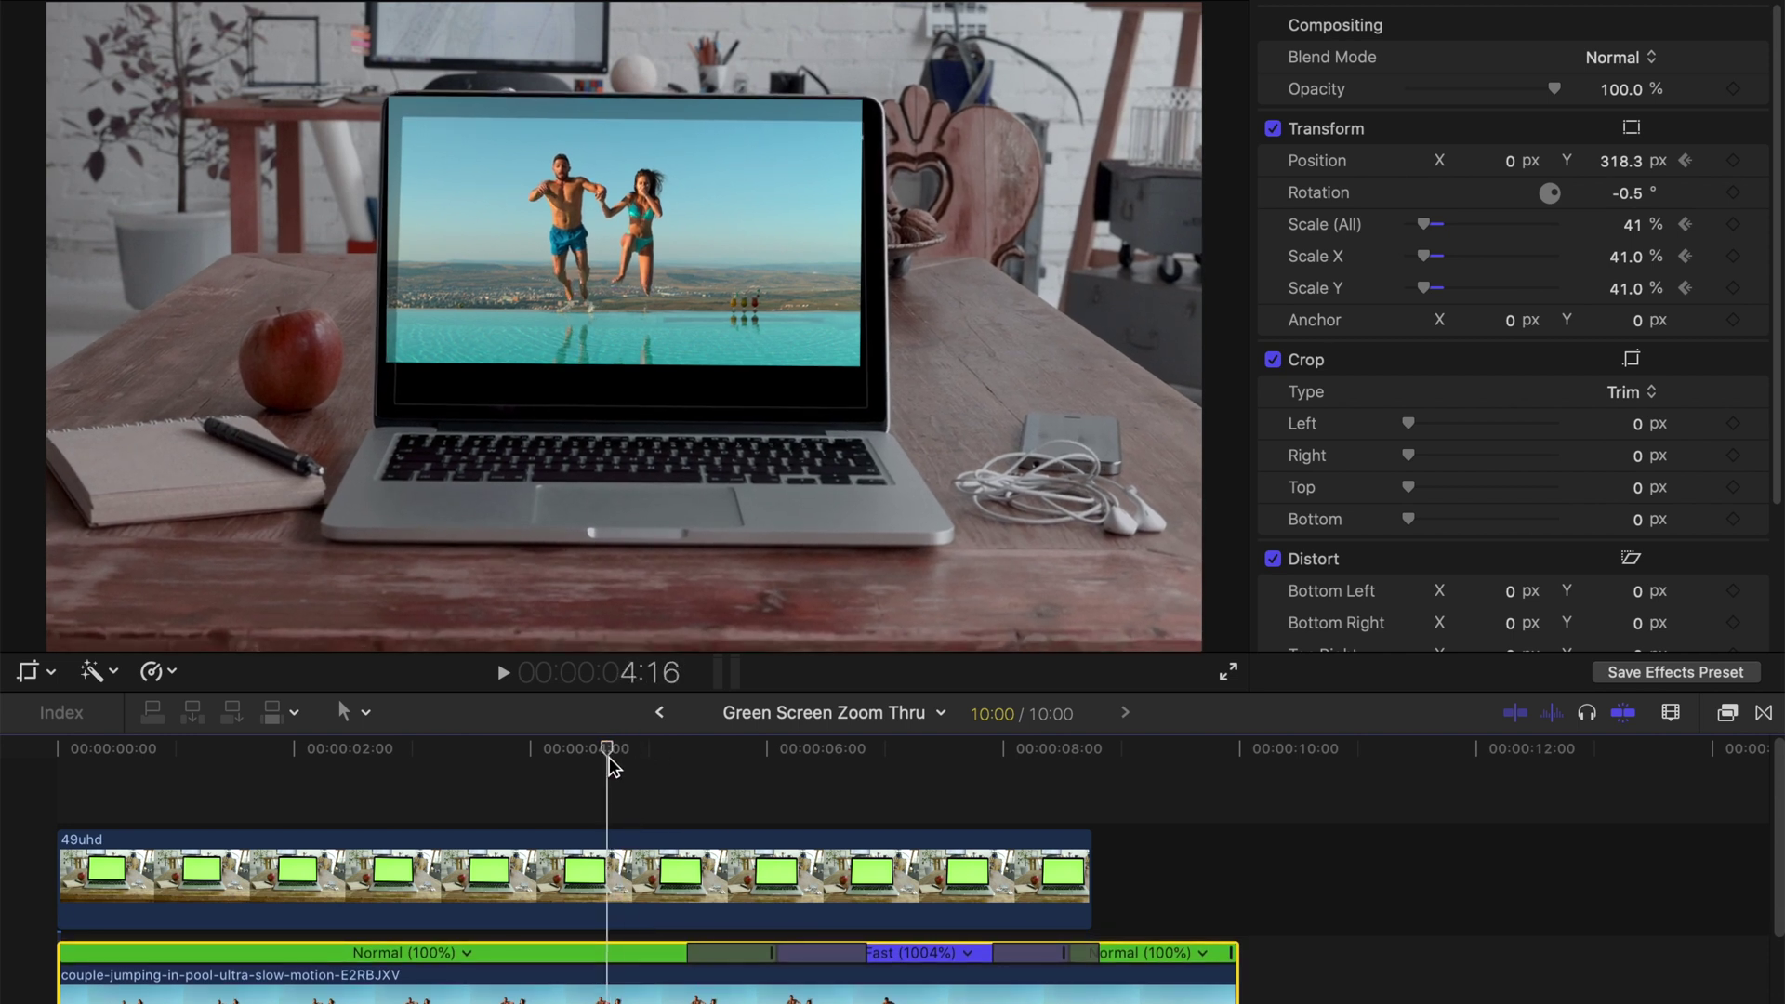
key(b)
click(608, 869)
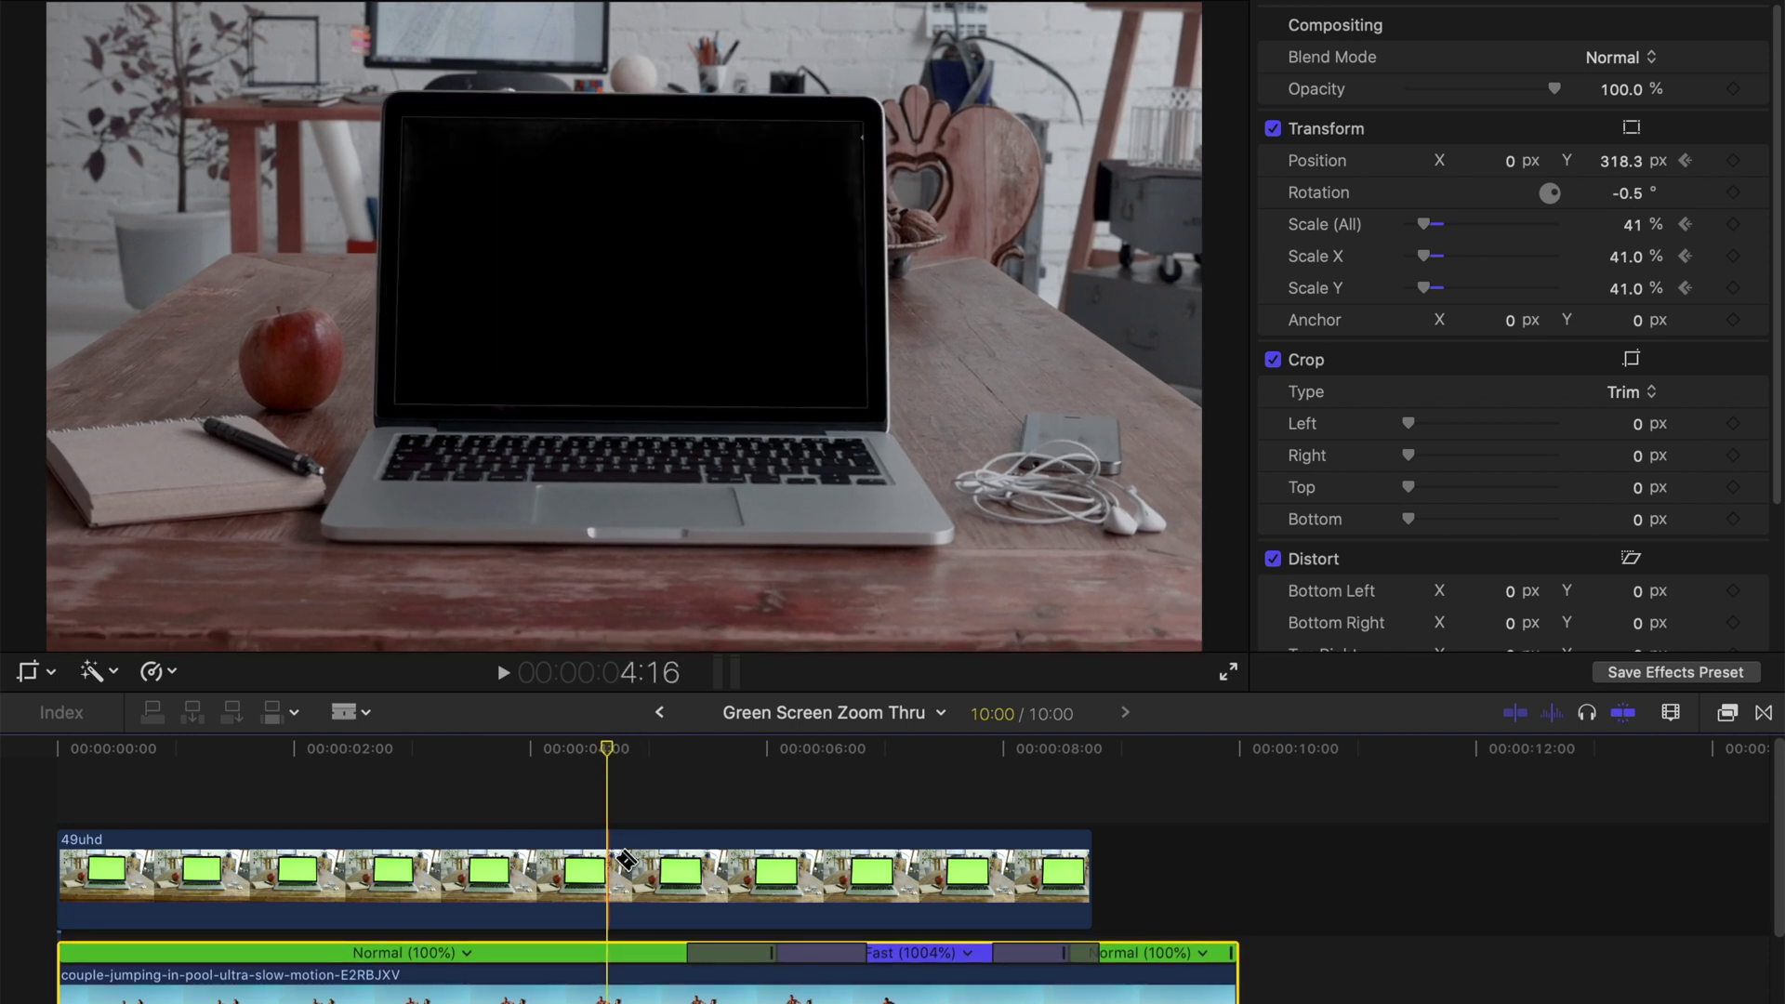
Split the laptop clip where the couple-jumping clip's first normal-speed segment ends and delete the portion after it
click(689, 864)
key(a)
click(755, 869)
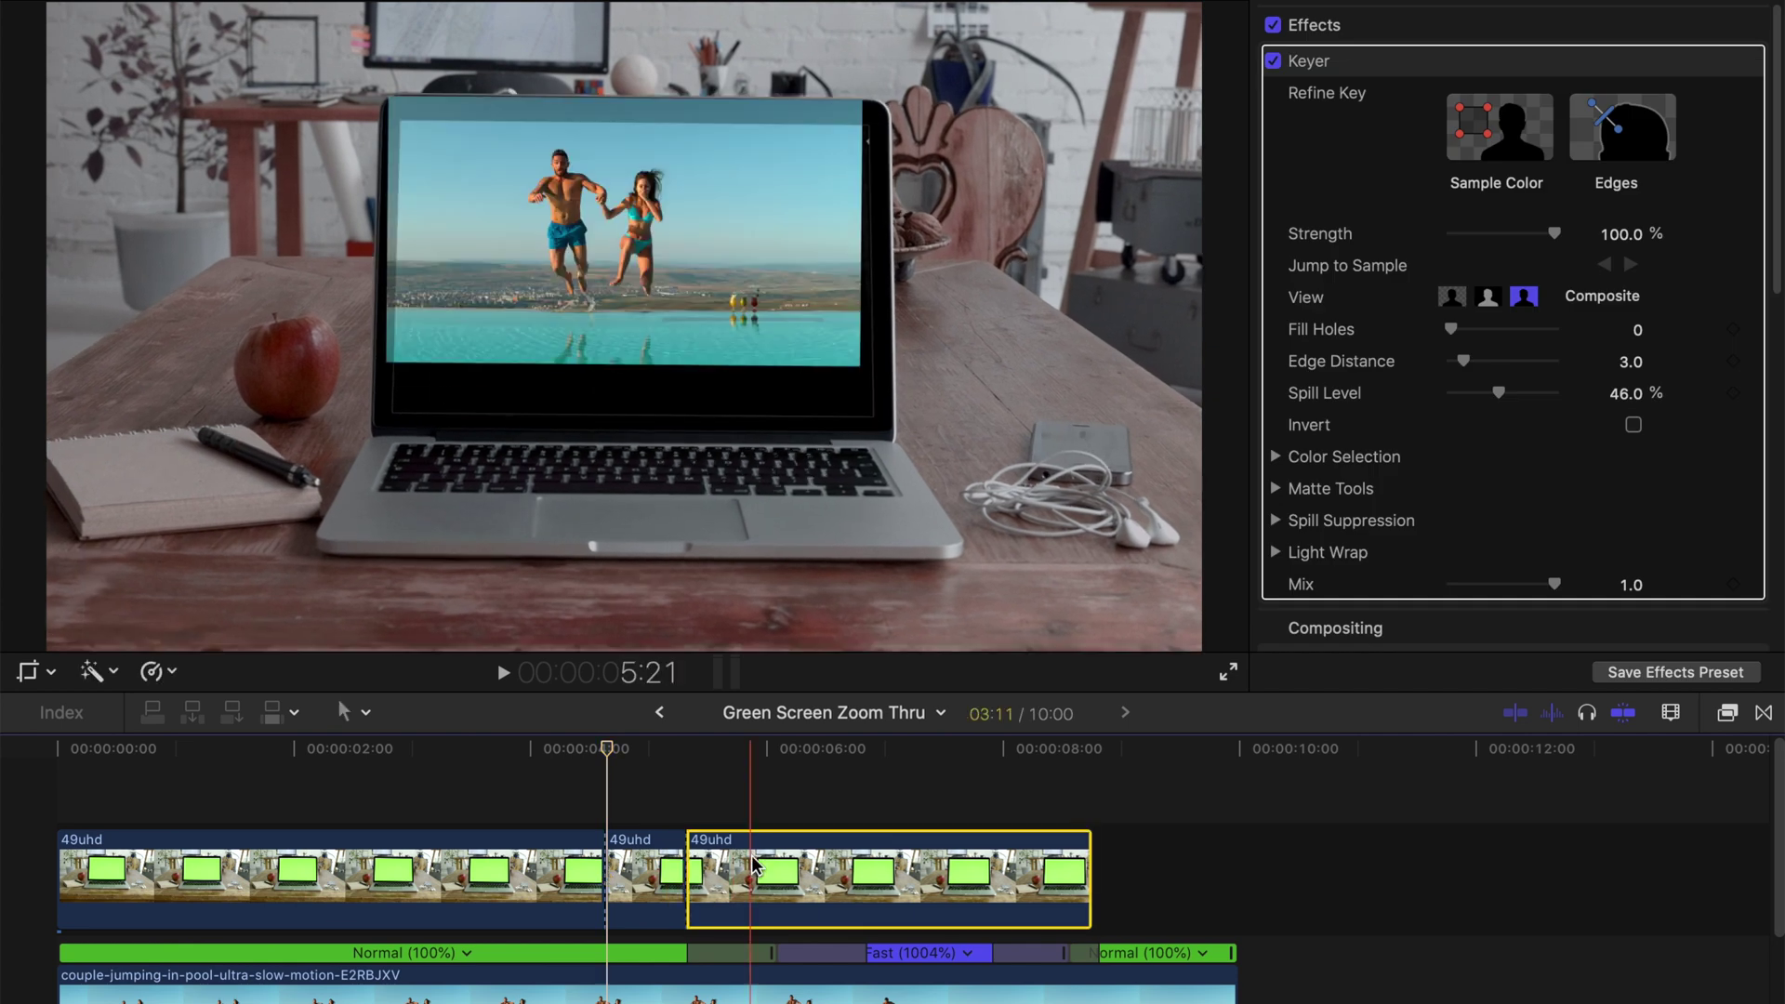
key(Delete)
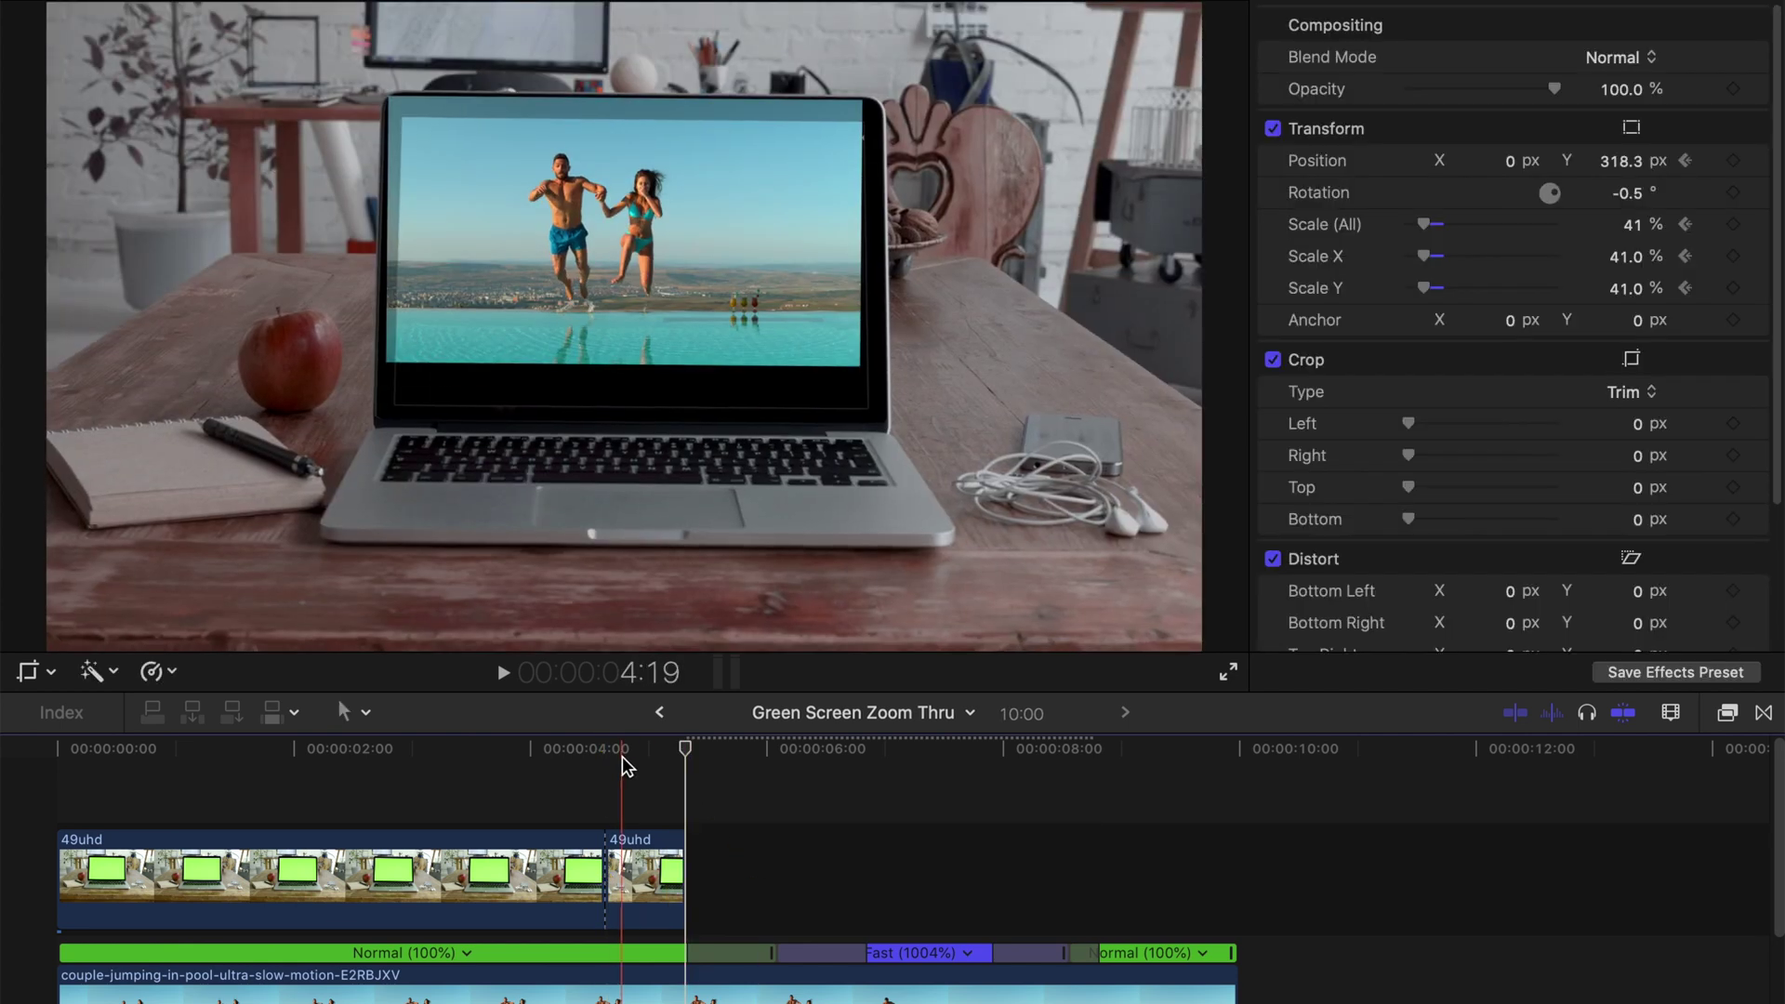
Shortly after the timeline's start, keyframe the couple-jumping clip's Scale at 41.5% and lower its Y position to follow the laptop screen
click(621, 756)
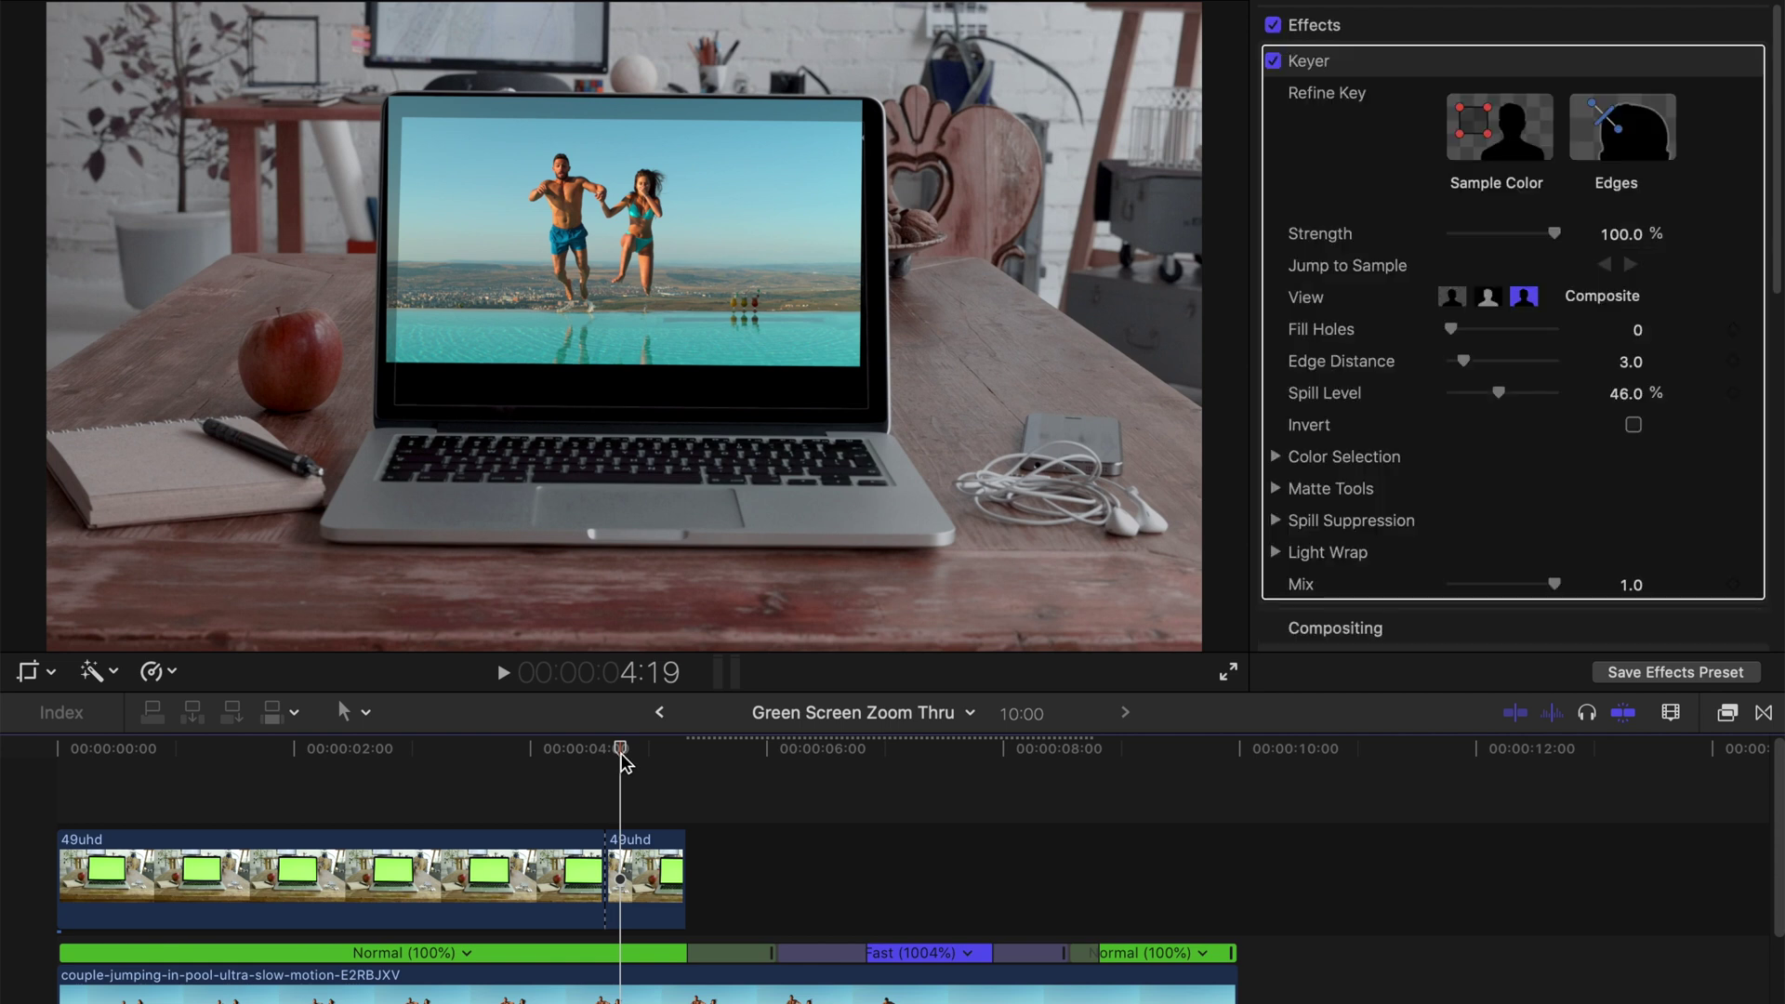
key(Left)
key(Left)
key(Left)
click(684, 751)
drag(684, 751, 614, 770)
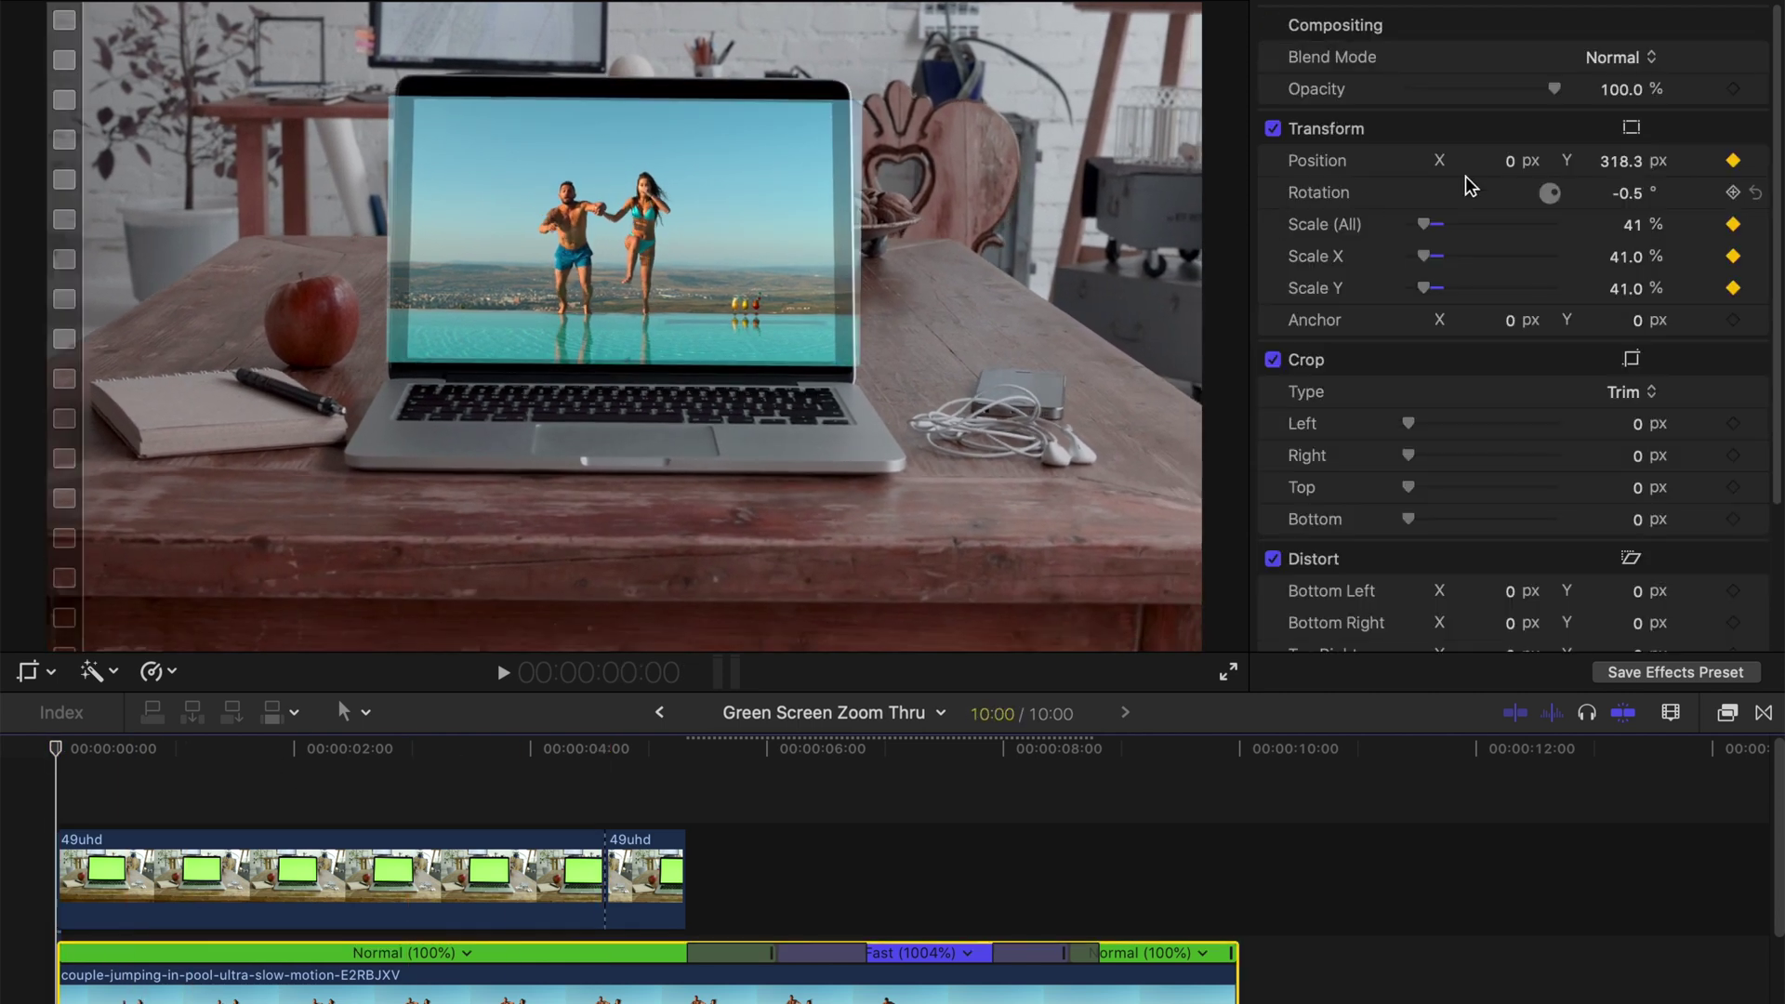
key(Right)
key(Right)
key(Right)
key(Right)
key(Right)
key(Right)
key(Right)
key(Right)
key(Right)
key(Right)
click(1632, 224)
mouse_move(1627, 165)
mouse_down()
mouse_move(1645, 200)
mouse_move(1619, 164)
mouse_up()
At 1:01, keyframe the couple-jumping clip with a Y position of about 297 px and a Scale of 41.8%
key(Right)
key(Right)
key(Right)
Around 1:06, set the couple-jumping clip's Scale to 42% and adjust its Y position to match the laptop screen
key(Right)
key(Right)
key(Right)
key(Right)
key(Right)
key(Right)
key(Right)
key(Right)
key(Right)
key(Right)
key(Right)
key(Right)
click(1620, 225)
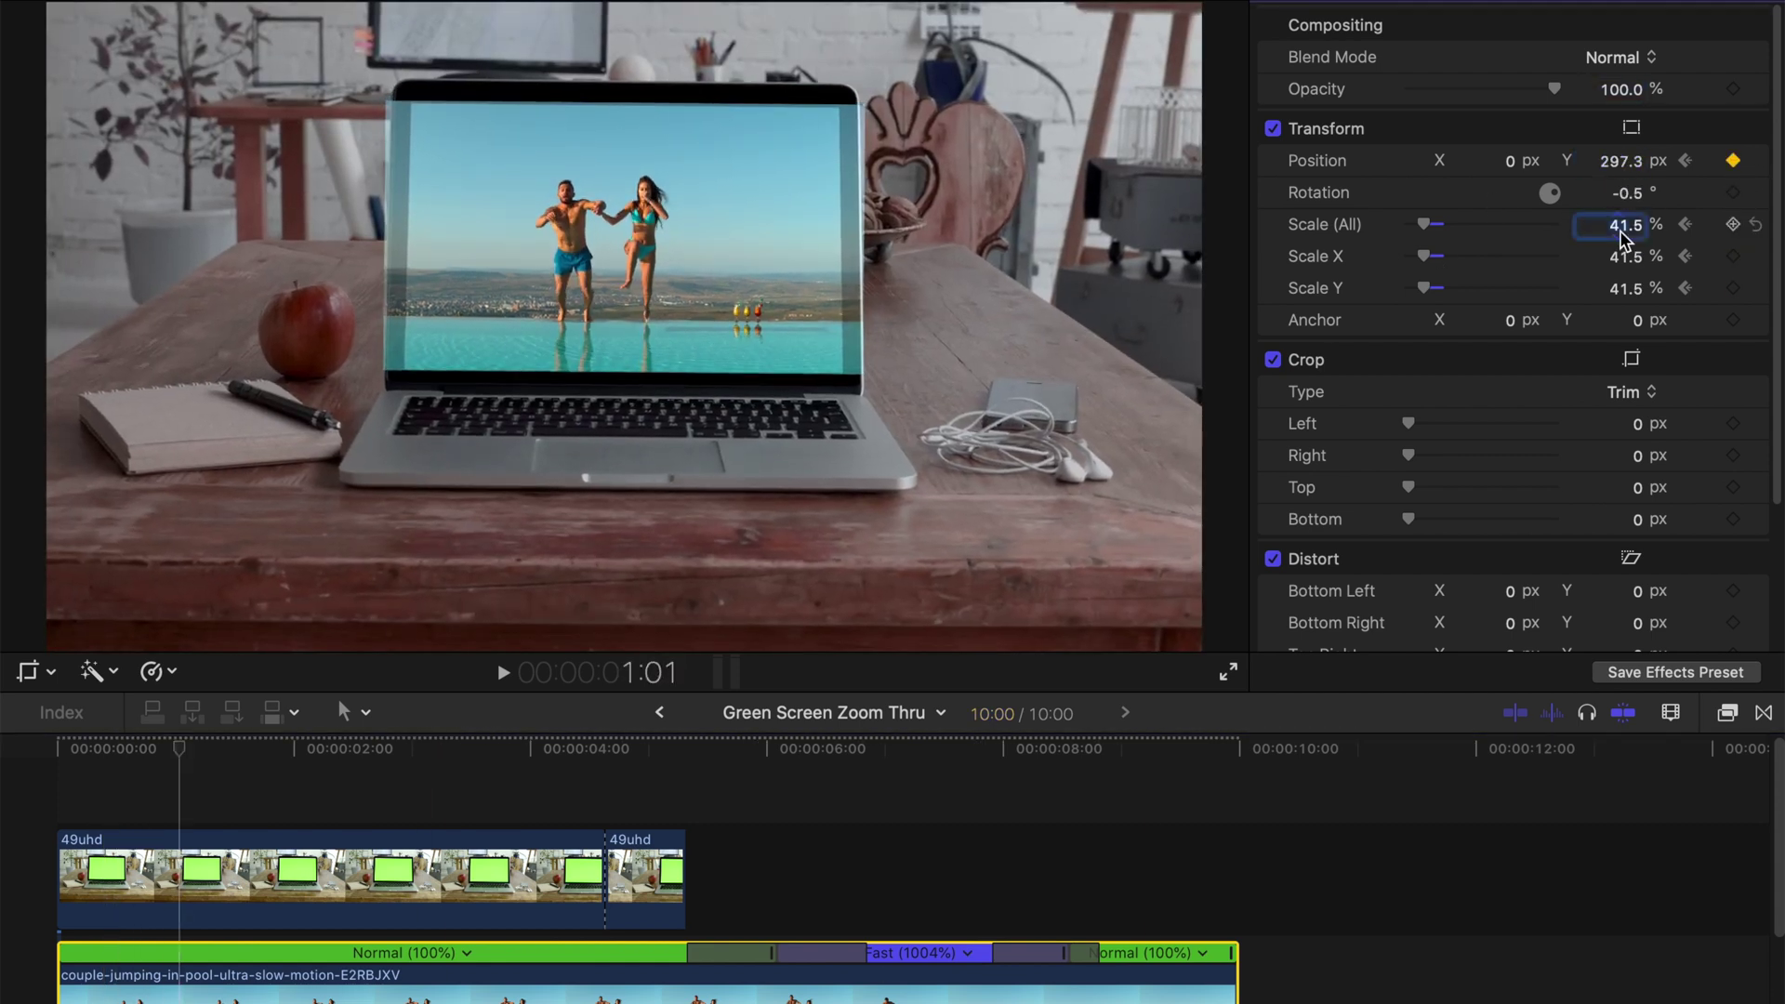
text(41.8)
key(Return)
Before the two-second mark, set the couple-jumping clip's Scale to 42.3% and its Y position to about 281 px
key(Right)
key(Right)
key(Right)
key(Right)
key(Right)
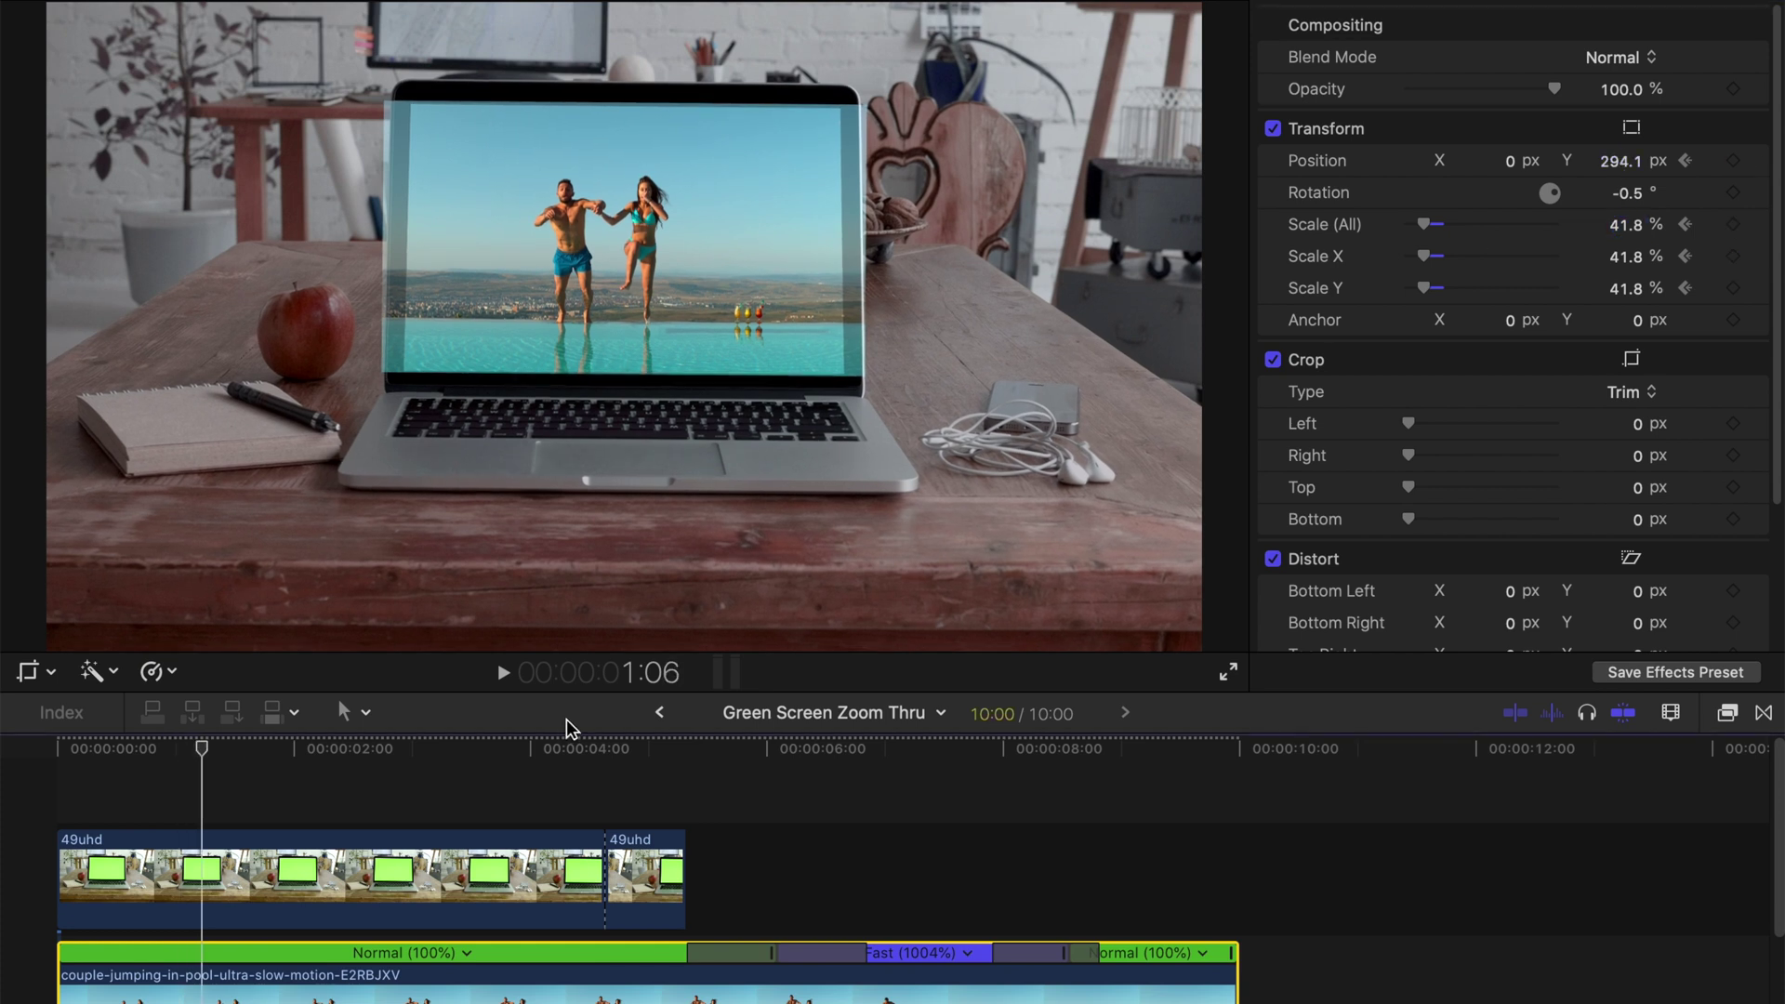
click(1619, 225)
text(42)
key(Return)
mouse_move(1619, 161)
mouse_down()
mouse_move(1643, 180)
mouse_move(1619, 147)
mouse_up()
click(461, 723)
key(Right)
key(Right)
key(Right)
key(Right)
key(Right)
key(Right)
key(Right)
key(Right)
key(Right)
key(Right)
click(1638, 224)
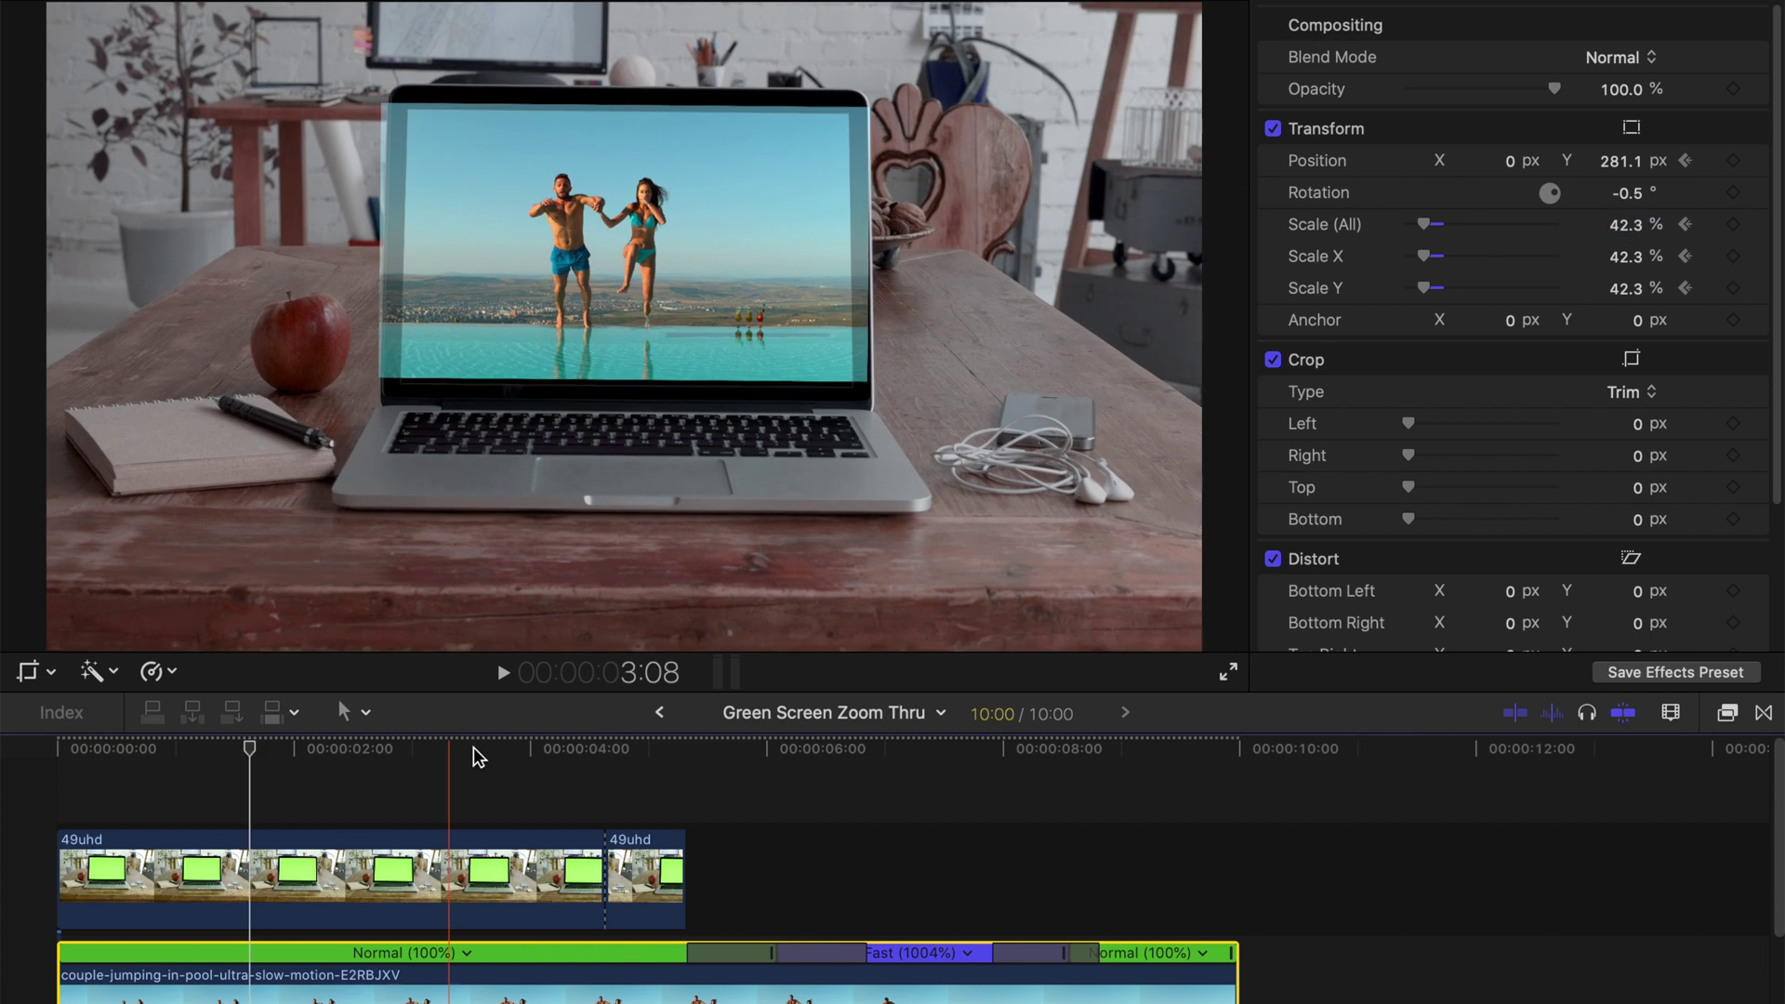
Keyframe the couple-jumping clip's Scale at 42.8% at 2:03 and 43.3% at 2:13, adjusting its Y position to match the laptop screen
click(307, 749)
click(1619, 225)
text(42.6)
key(Return)
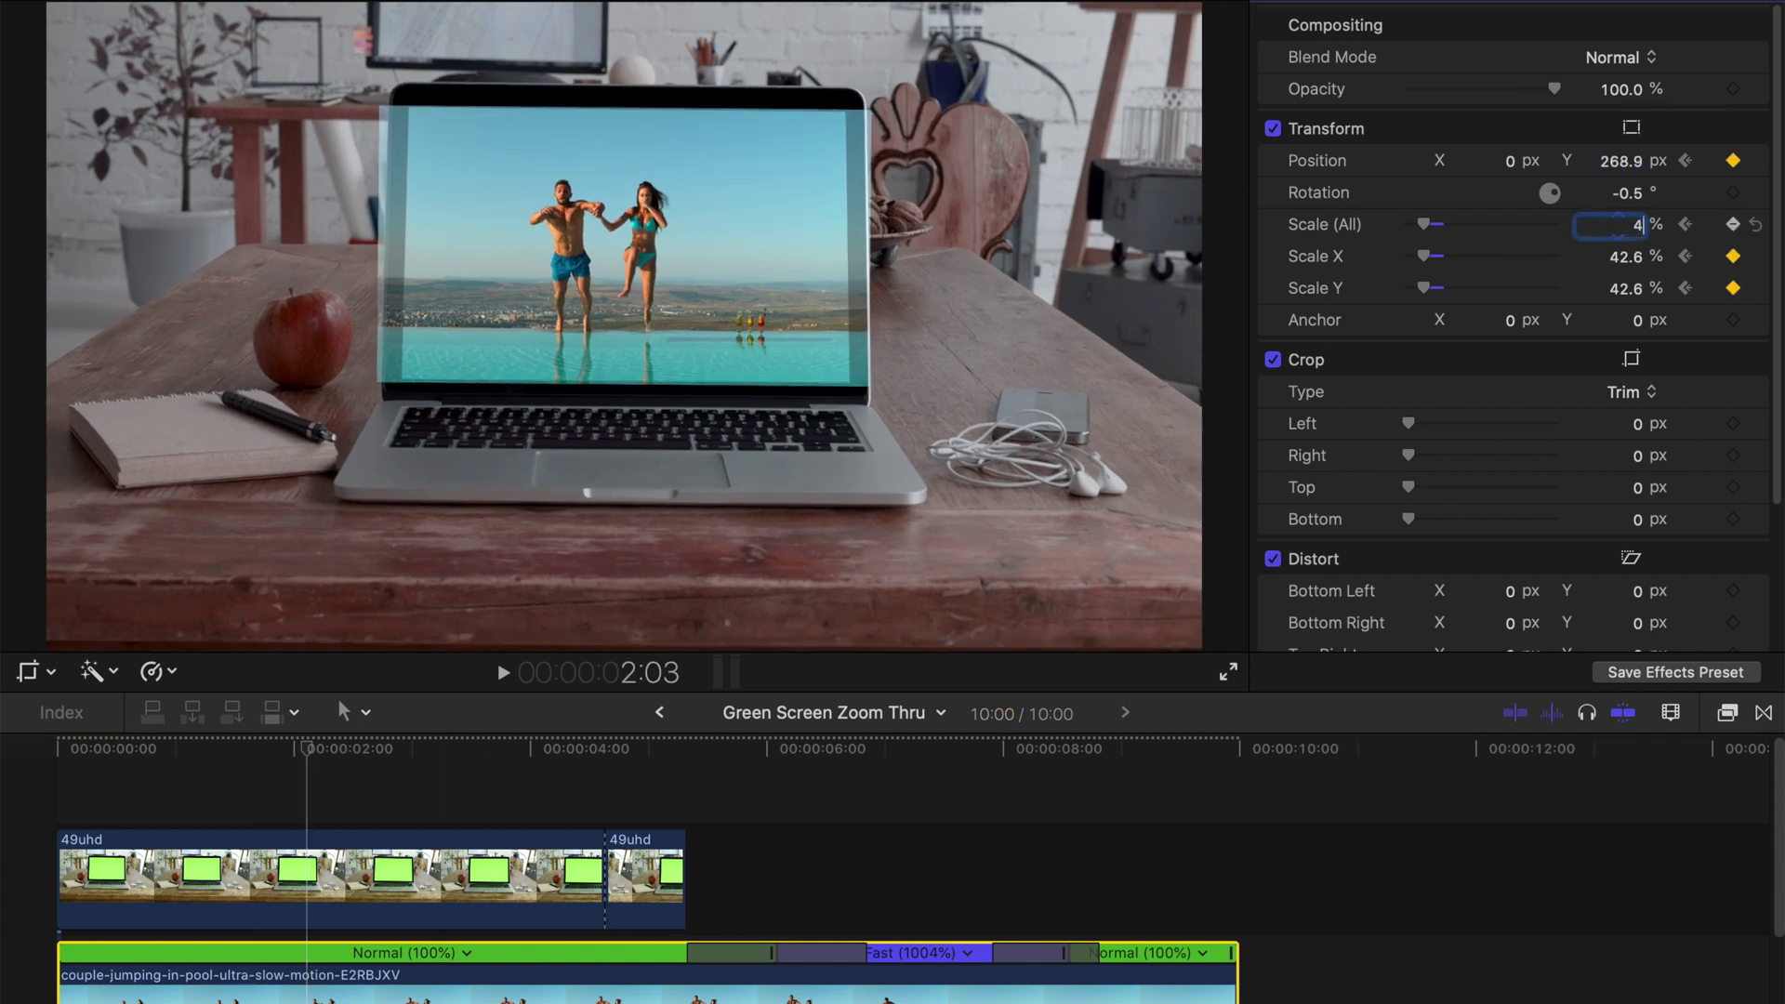
click(353, 750)
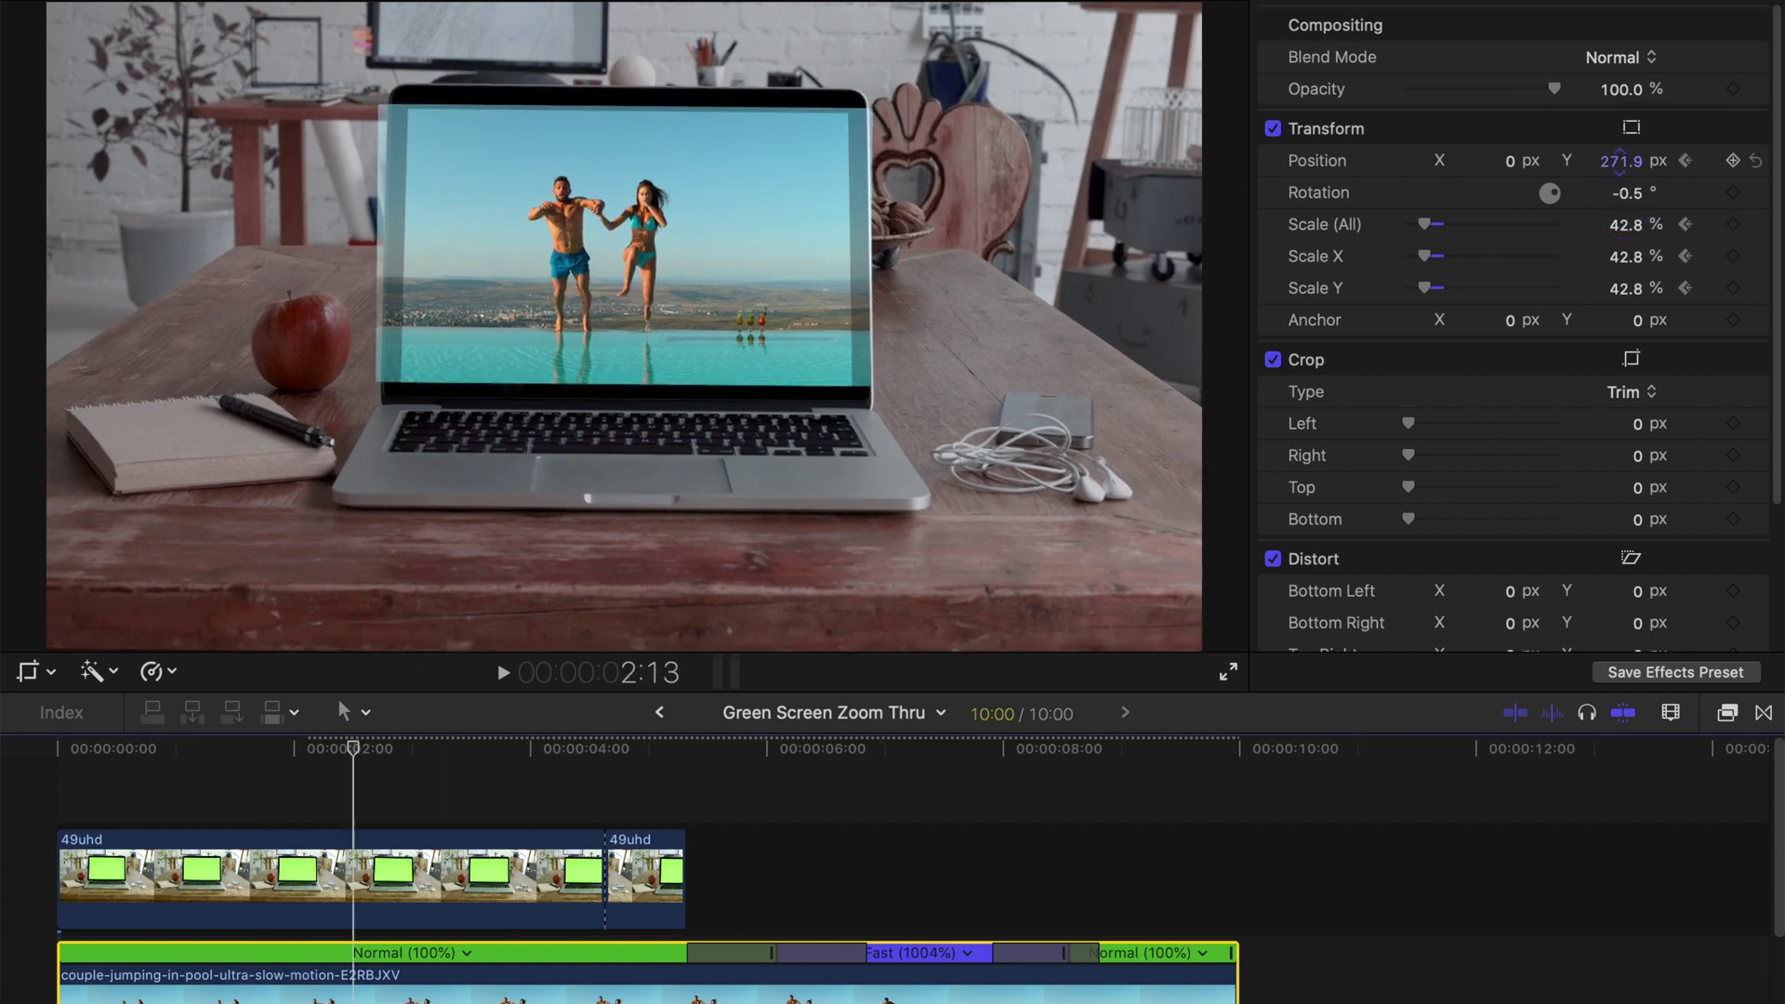
text(43.3)
key(Return)
At 2:24, adjust the couple-jumping clip's Y position to the laptop screen and set its Scale to 43.8%
click(401, 749)
key(Right)
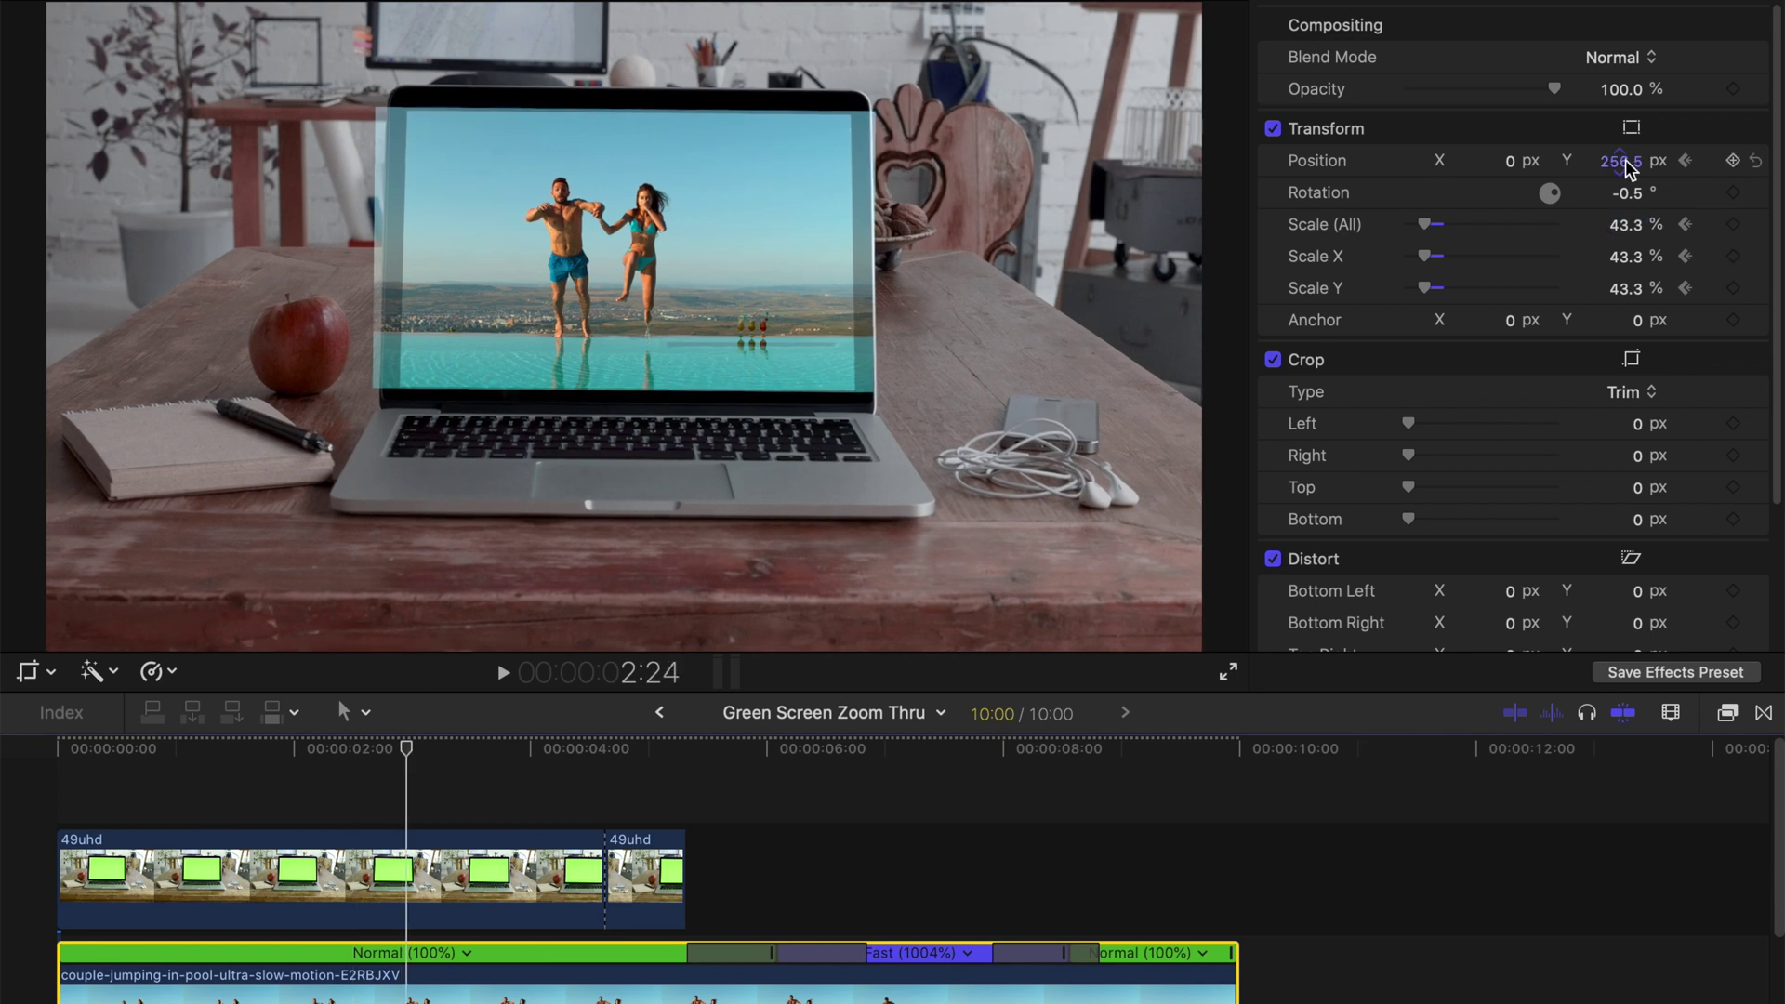
key(shift+Right)
drag(1626, 166, 1625, 223)
click(1622, 225)
text(43.8)
key(Return)
At 3:21, keyframe the couple-jumping clip with a Scale of 44.3% and a Y position of about 233 px
key(Right)
key(Right)
key(Right)
key(Right)
key(Right)
key(Right)
key(Right)
At 4:05, keyframe the couple-jumping clip with a Y position of about 222.6 px and a Scale of 45%
key(Right)
key(Right)
key(Right)
key(Right)
key(Right)
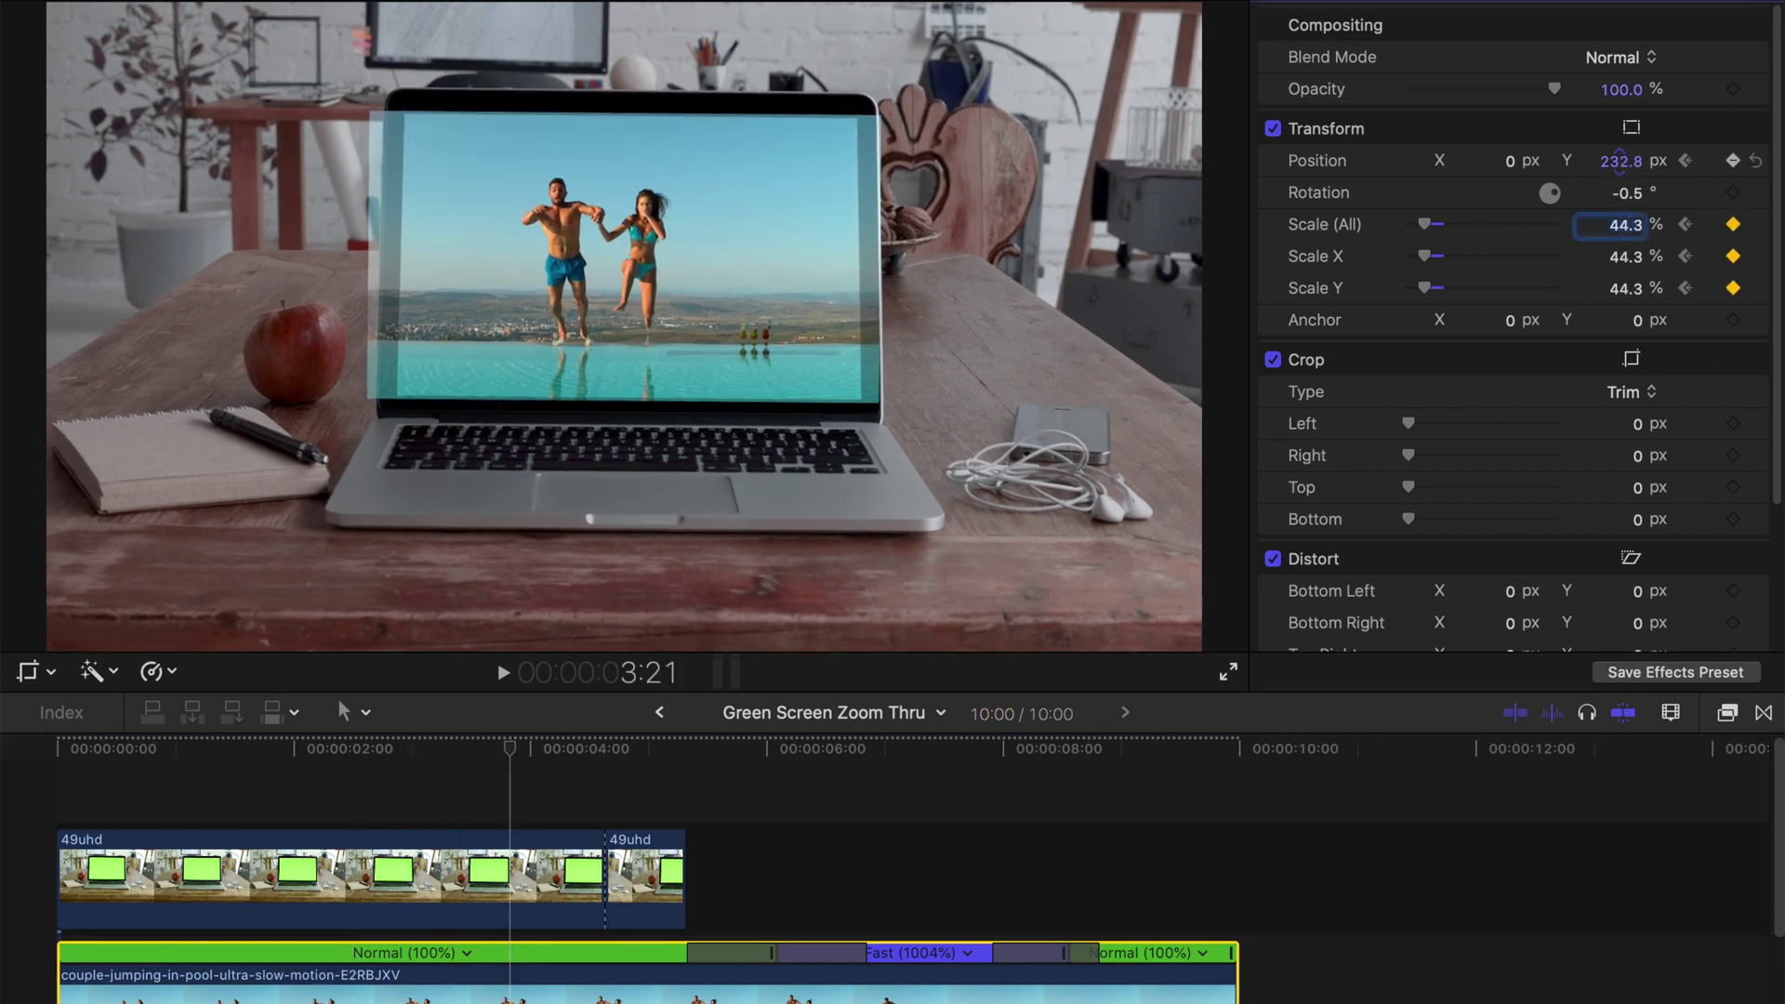
At 4:14, set the couple-jumping clip's Scale to 45.5% and check its alignment up to the cut in the laptop clip
key(Right)
key(Right)
key(Right)
key(Right)
key(Right)
key(Right)
key(Right)
key(Right)
drag(1619, 161, 1619, 170)
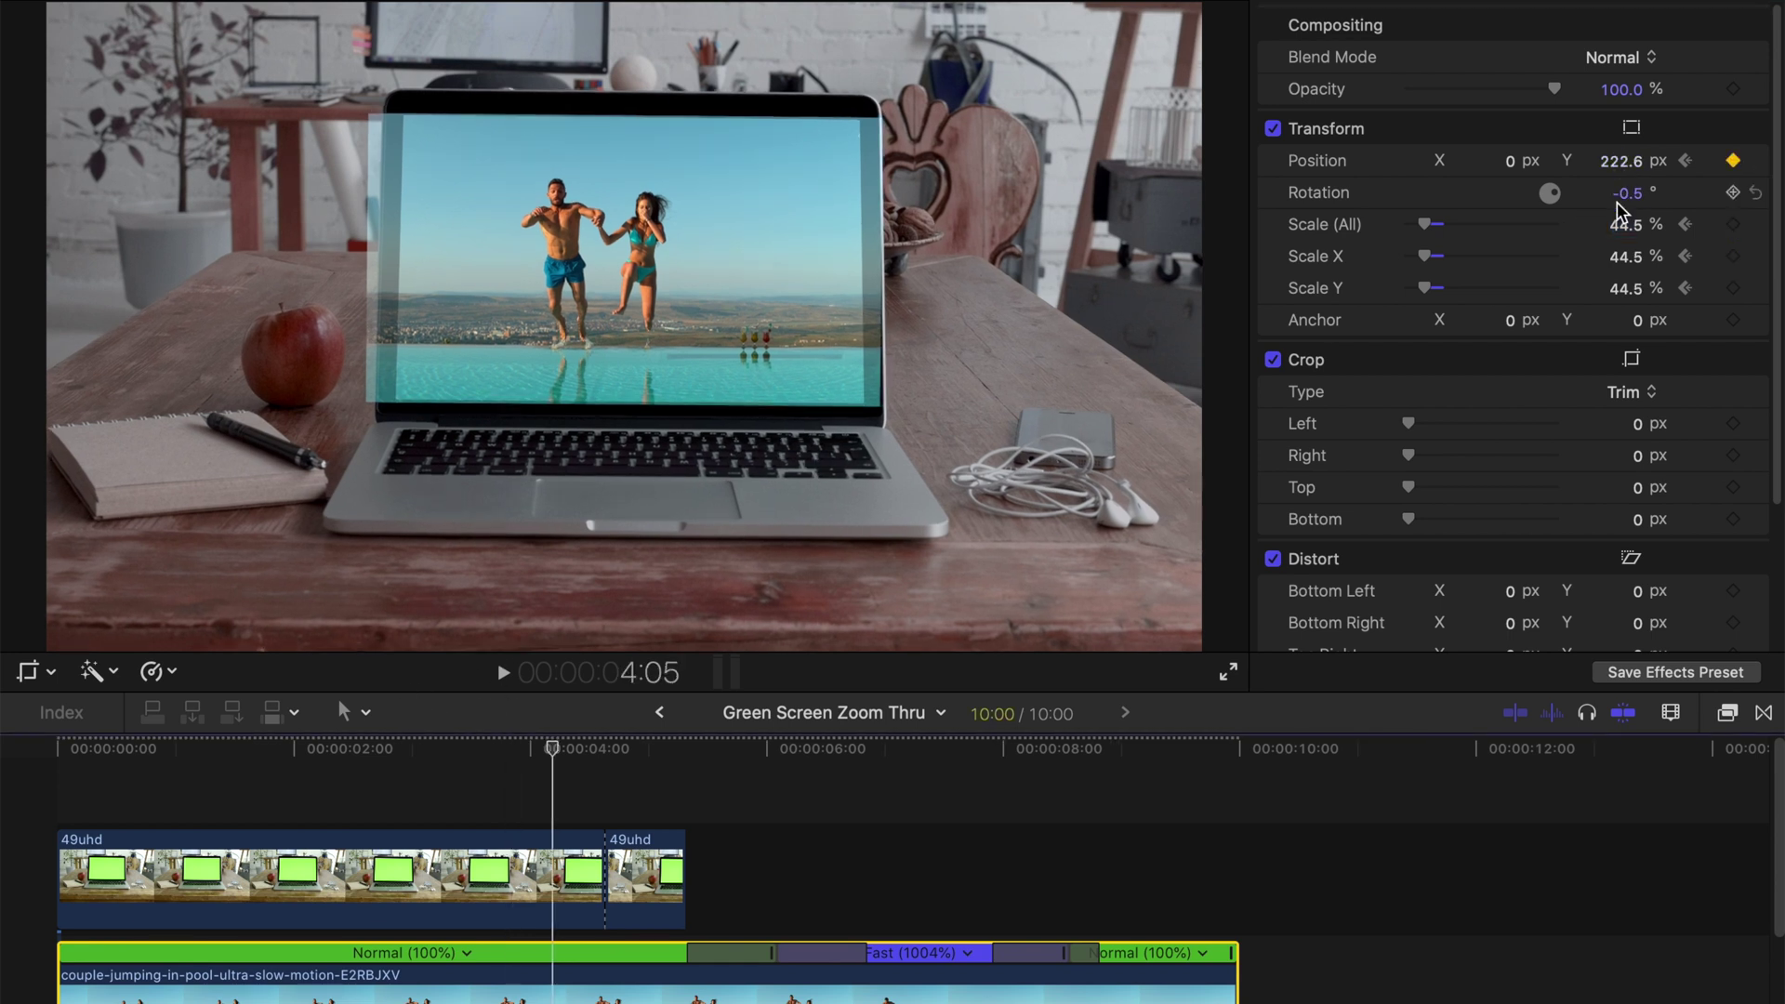
click(1619, 225)
text(45)
key(Return)
key(Right)
key(Right)
key(Right)
key(Right)
key(Right)
key(Right)
key(Right)
key(Right)
key(Right)
click(1619, 225)
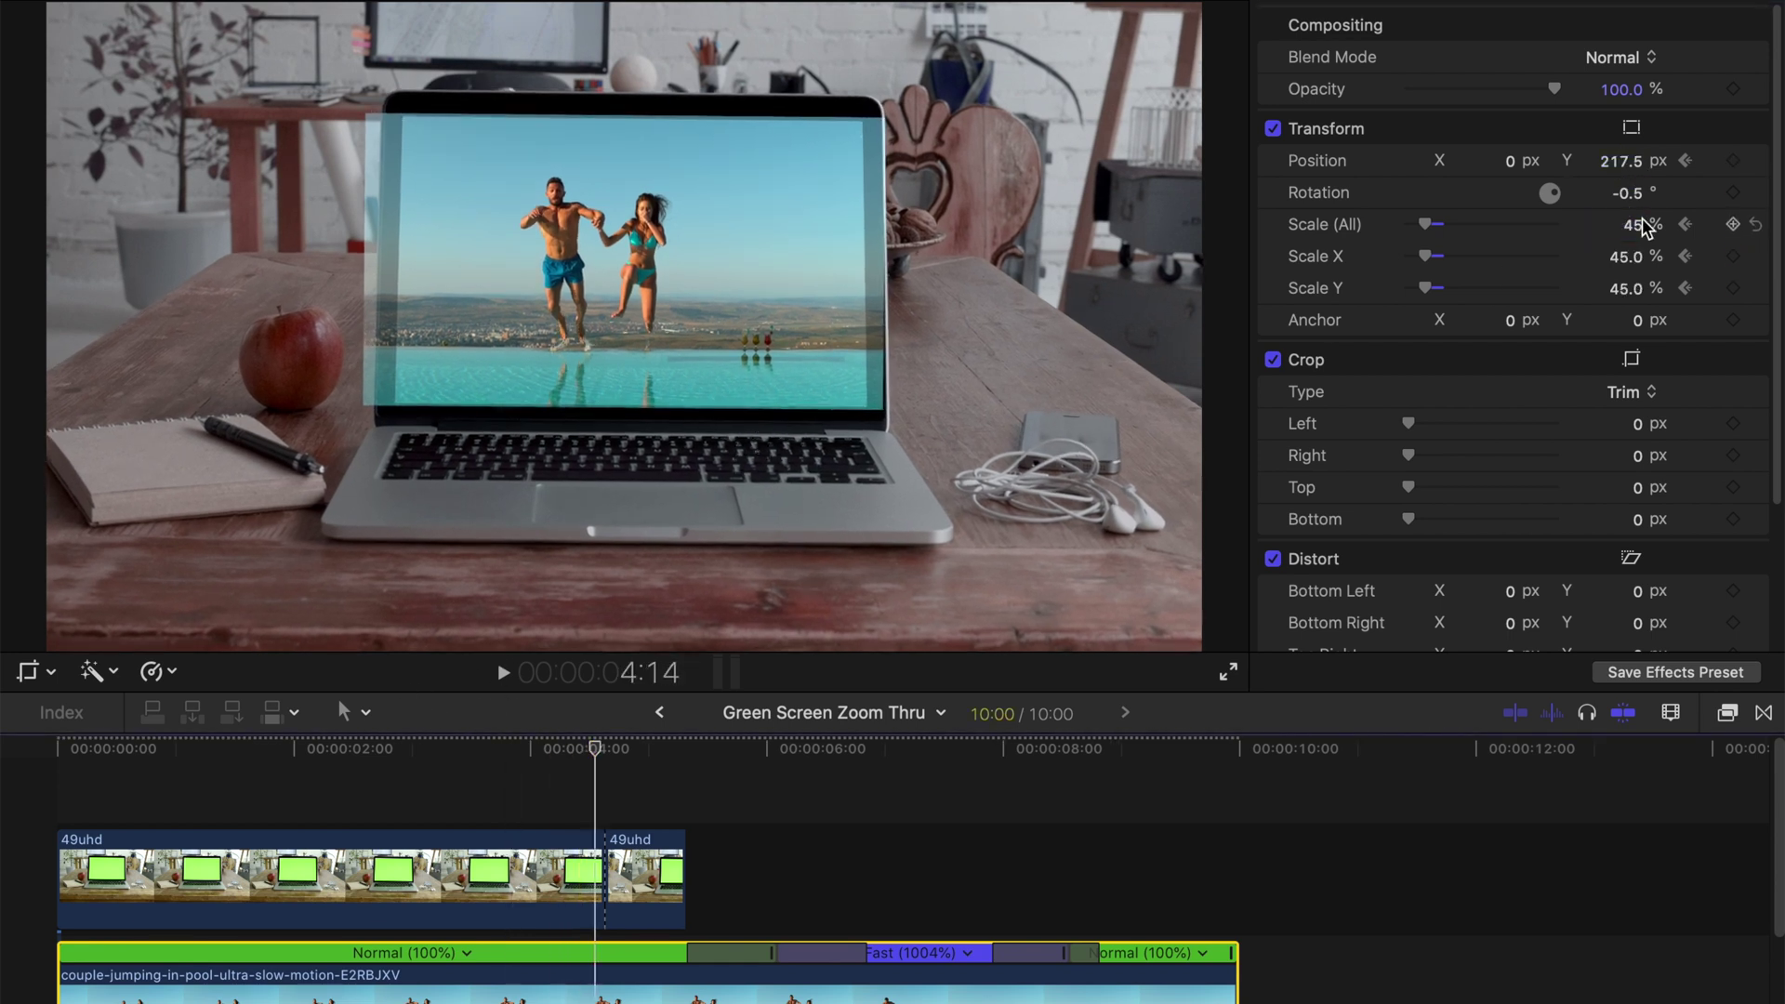
text(45.5)
key(Return)
key(Right)
key(Right)
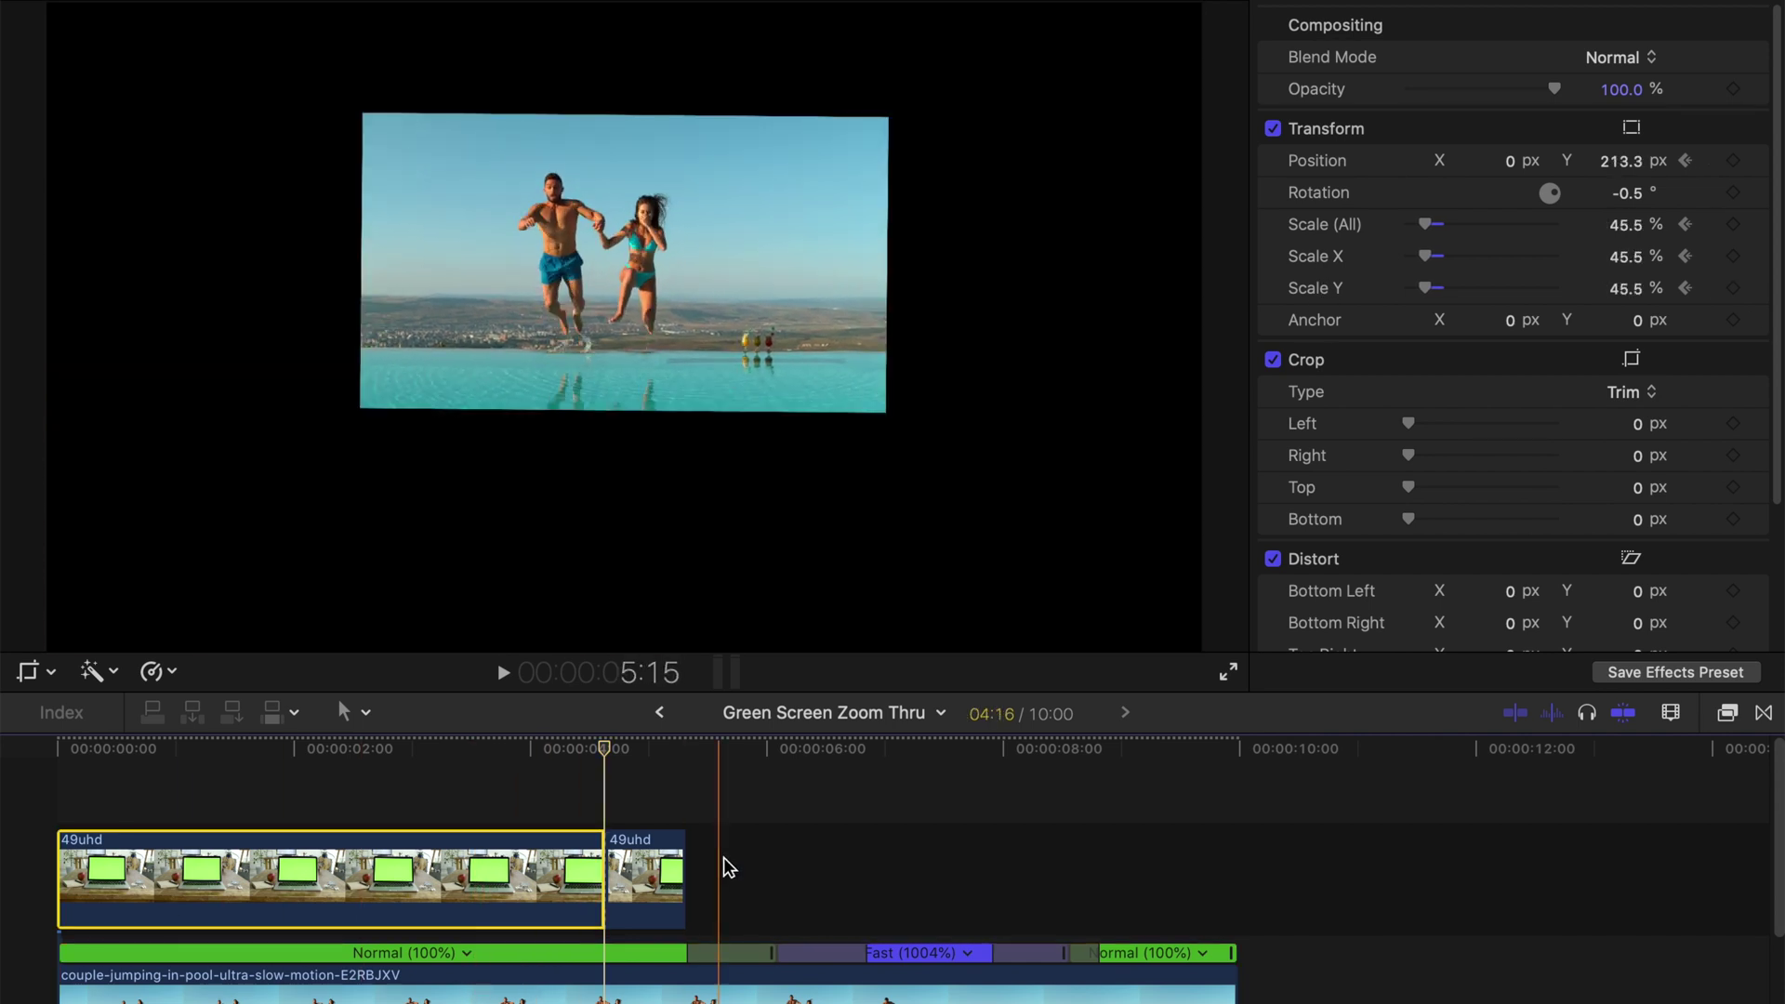
Restore both laptop clip segments to 100% opacity and play the sequence from the start
click(665, 881)
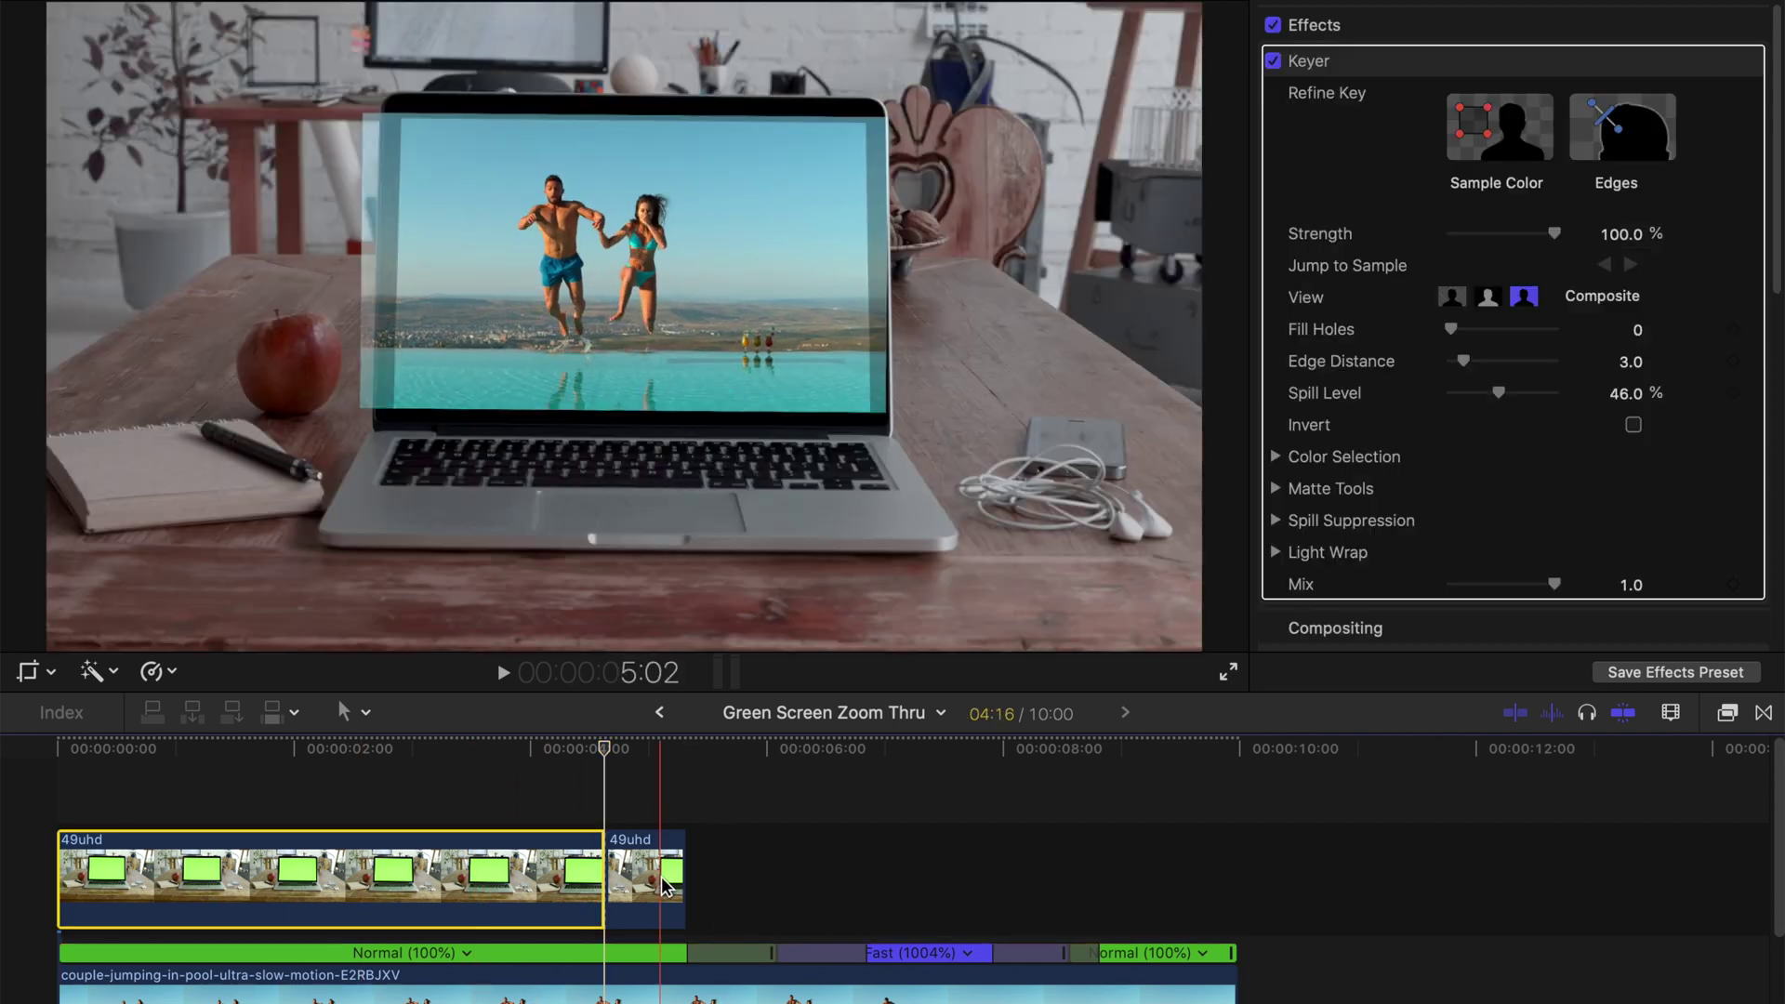
scroll(1421, 474, down, 3)
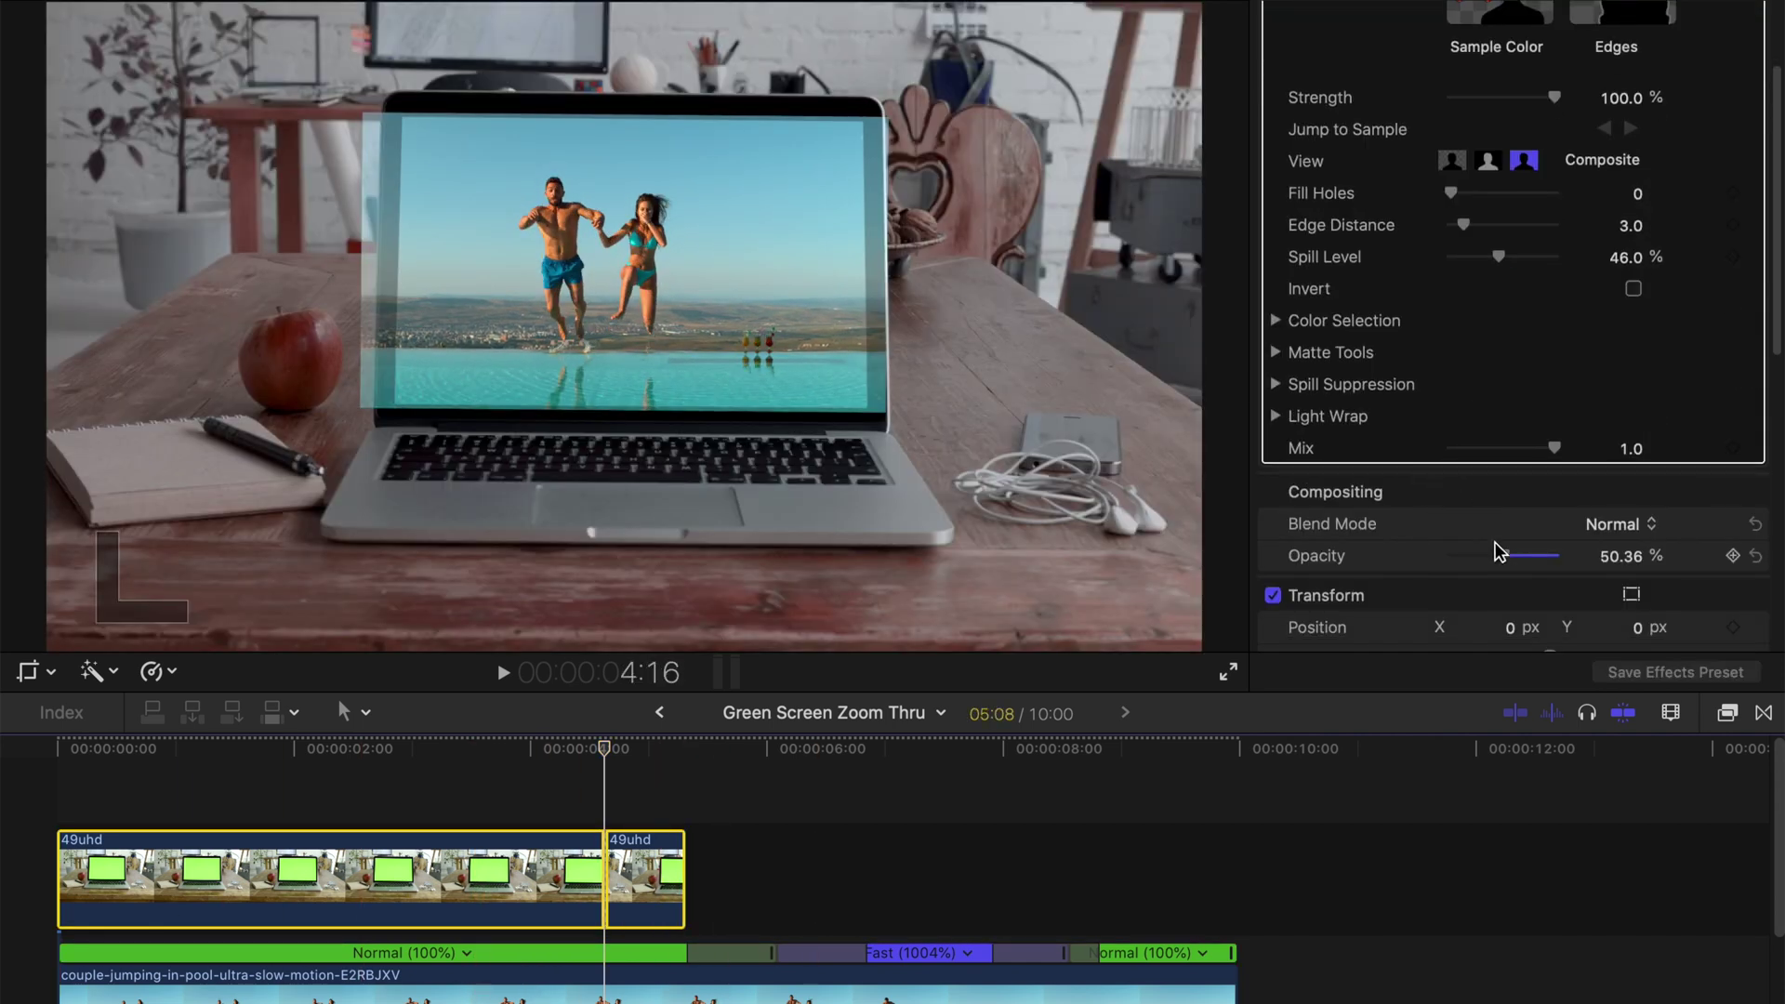
drag(1508, 558, 1676, 550)
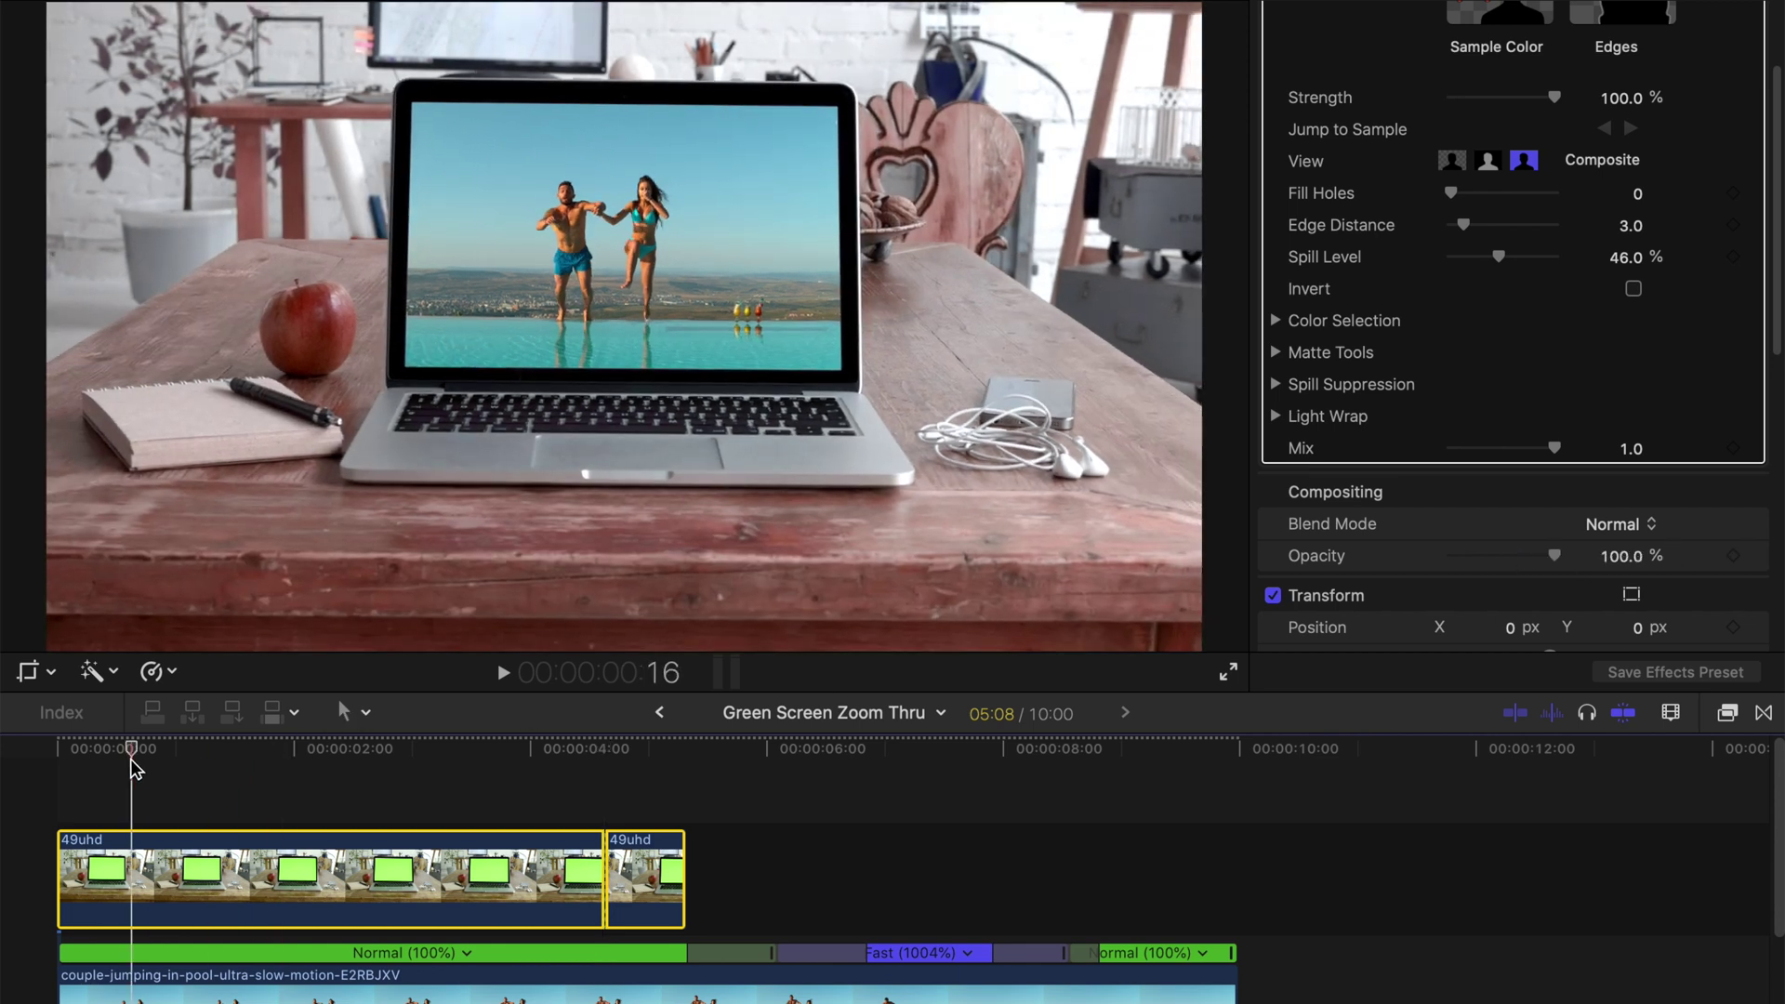
key(Home)
key(space)
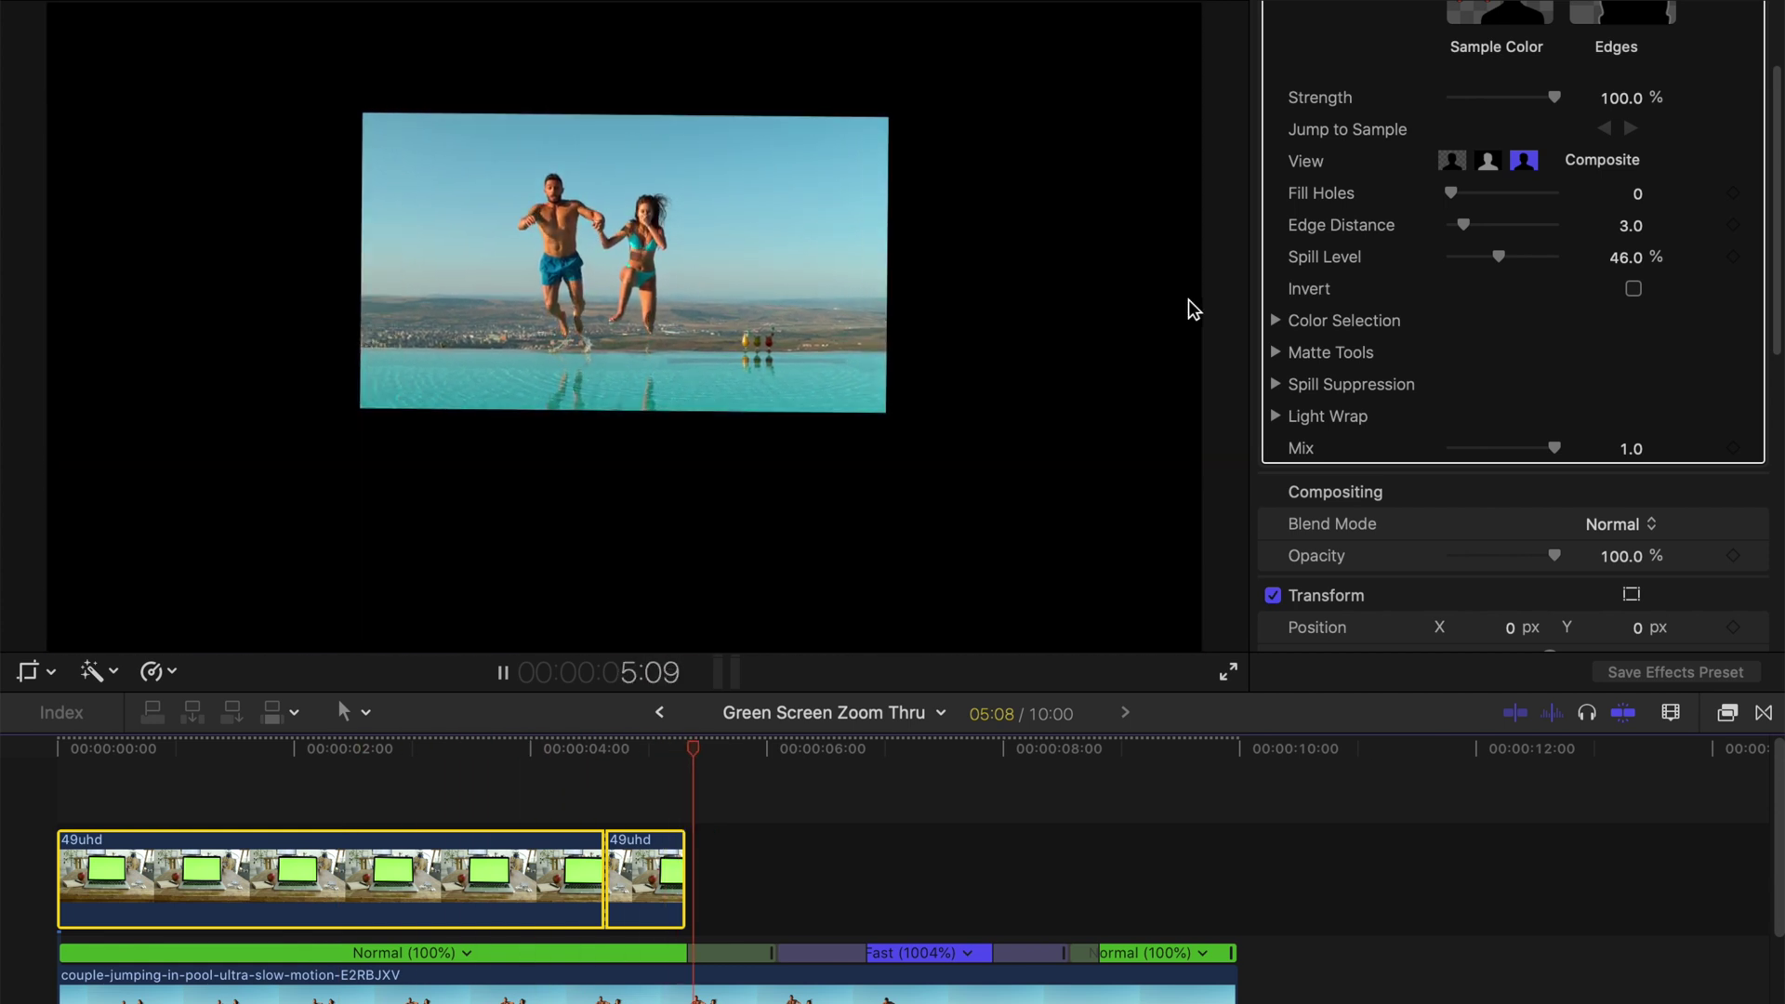
key(space)
Split the couple-jumping clip at 4:16, in line with the cut in the laptop clip
click(605, 749)
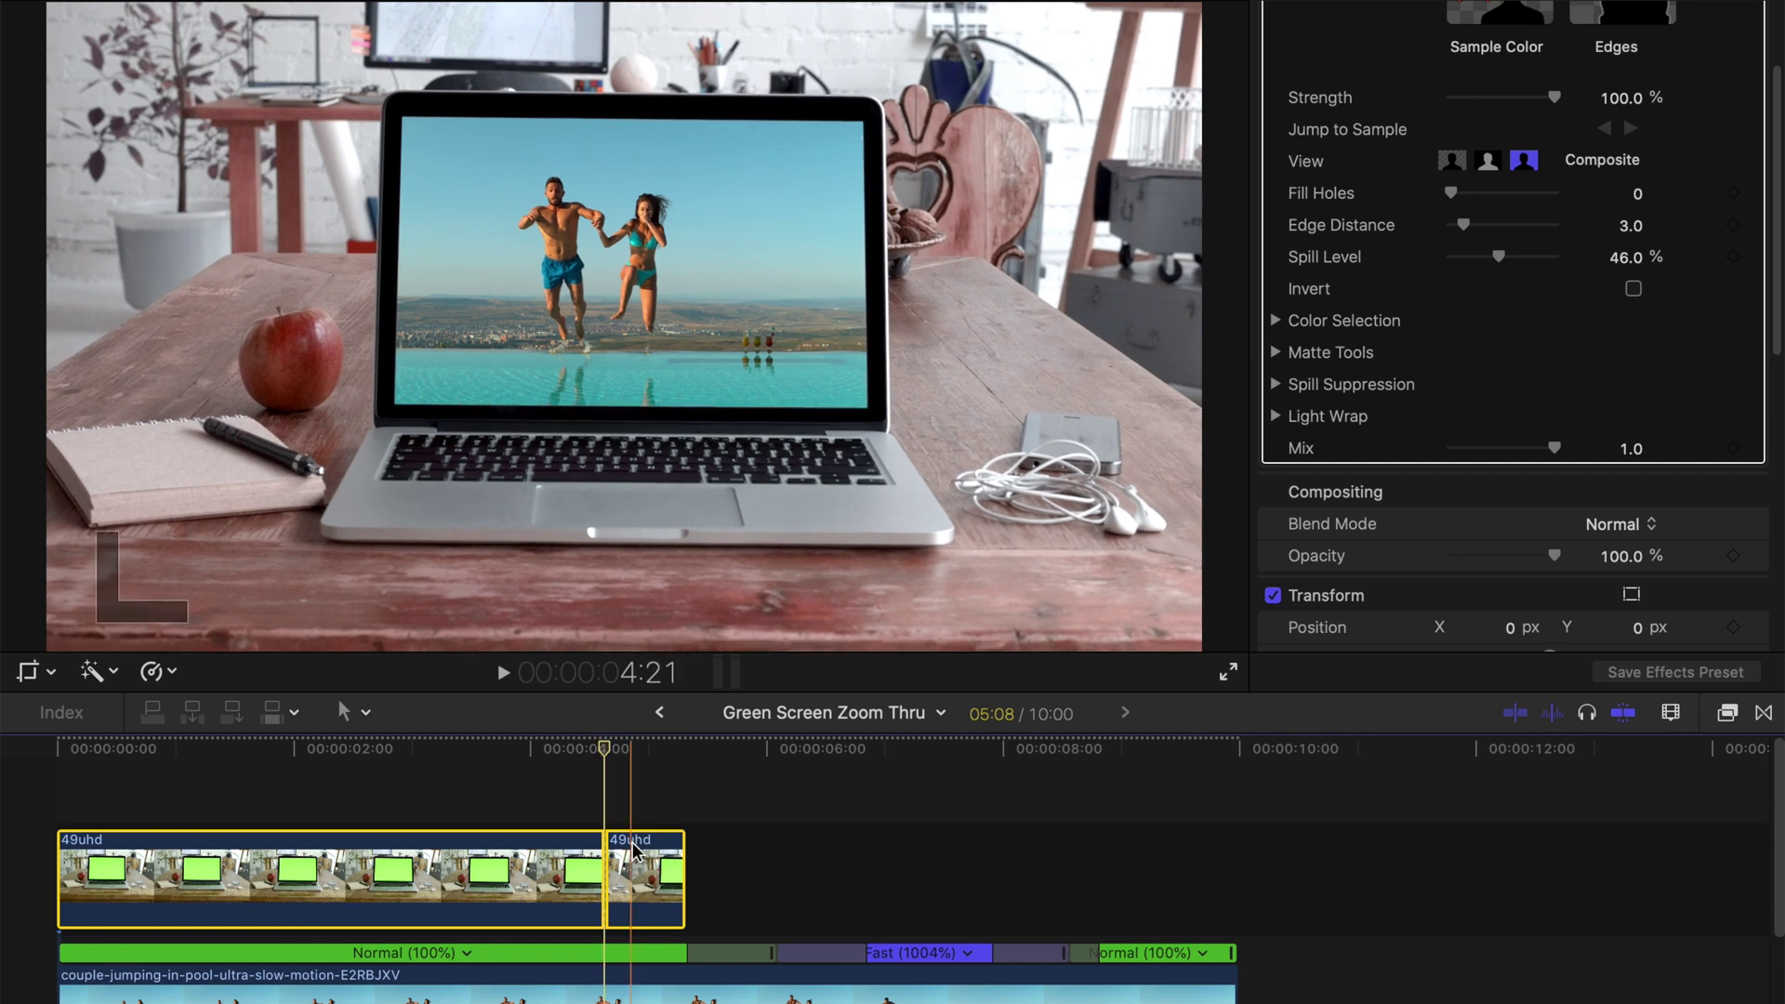
key(l)
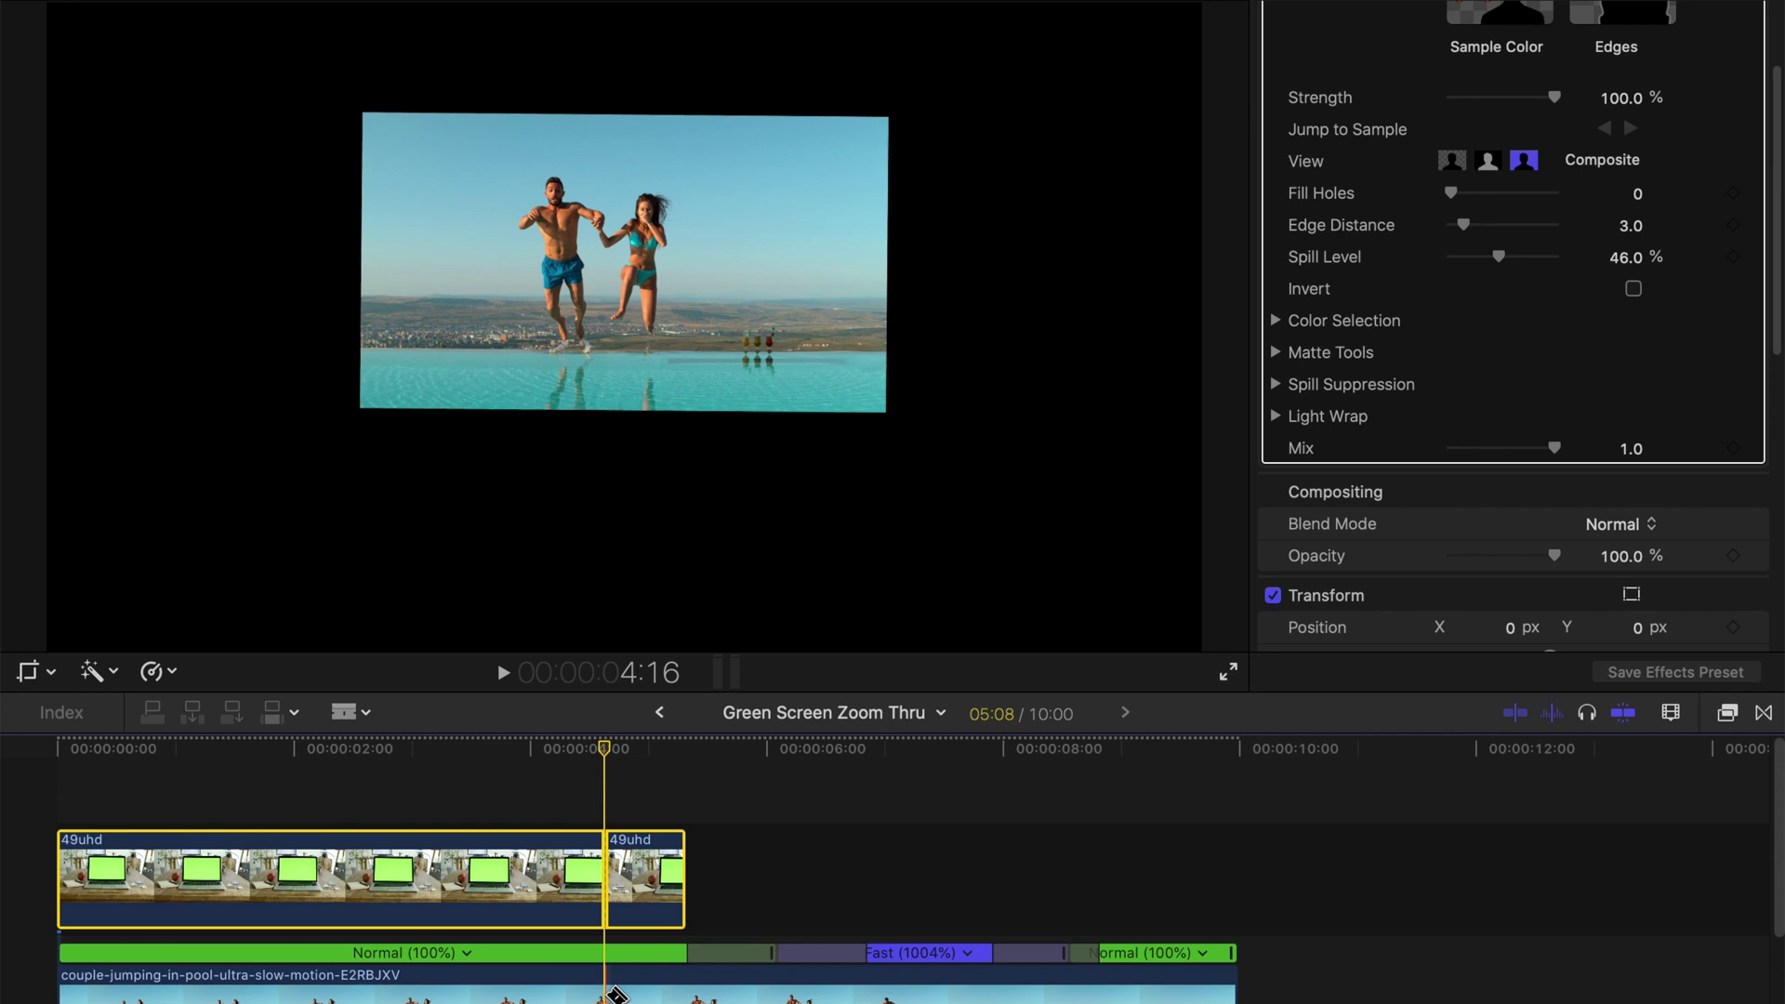
click(609, 991)
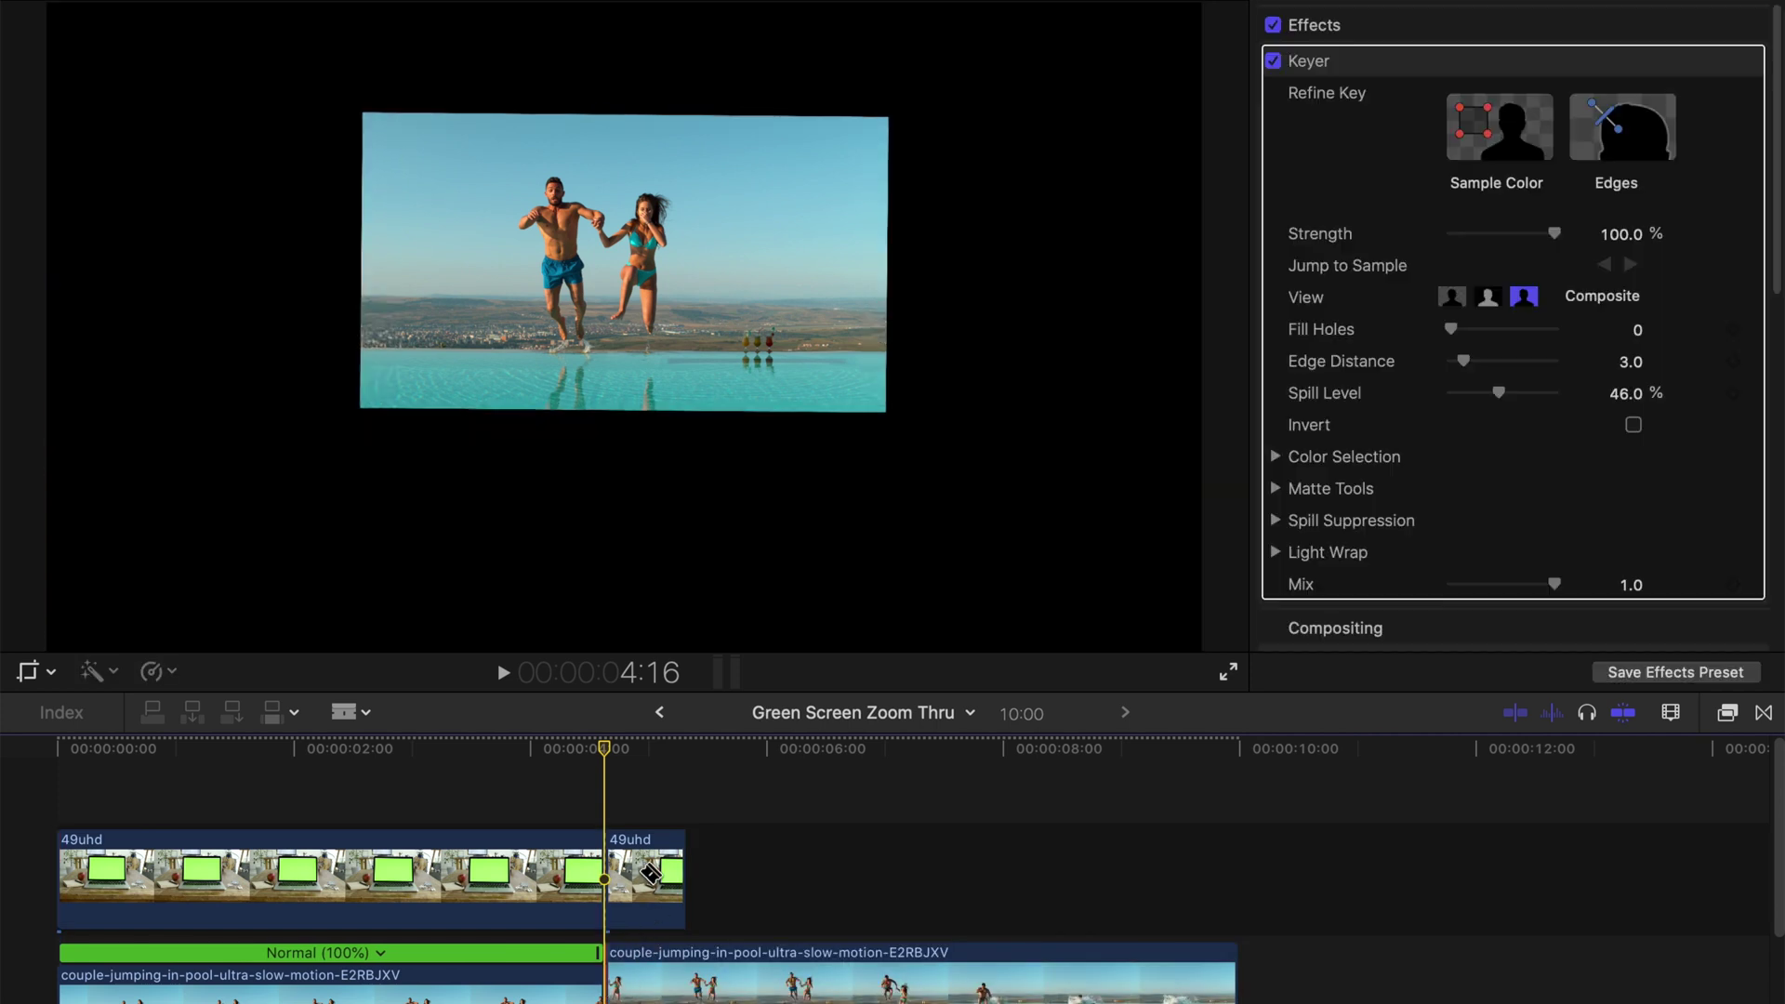
key(a)
Apply the Ken Burns crop to the short second segment of the laptop clip
click(641, 873)
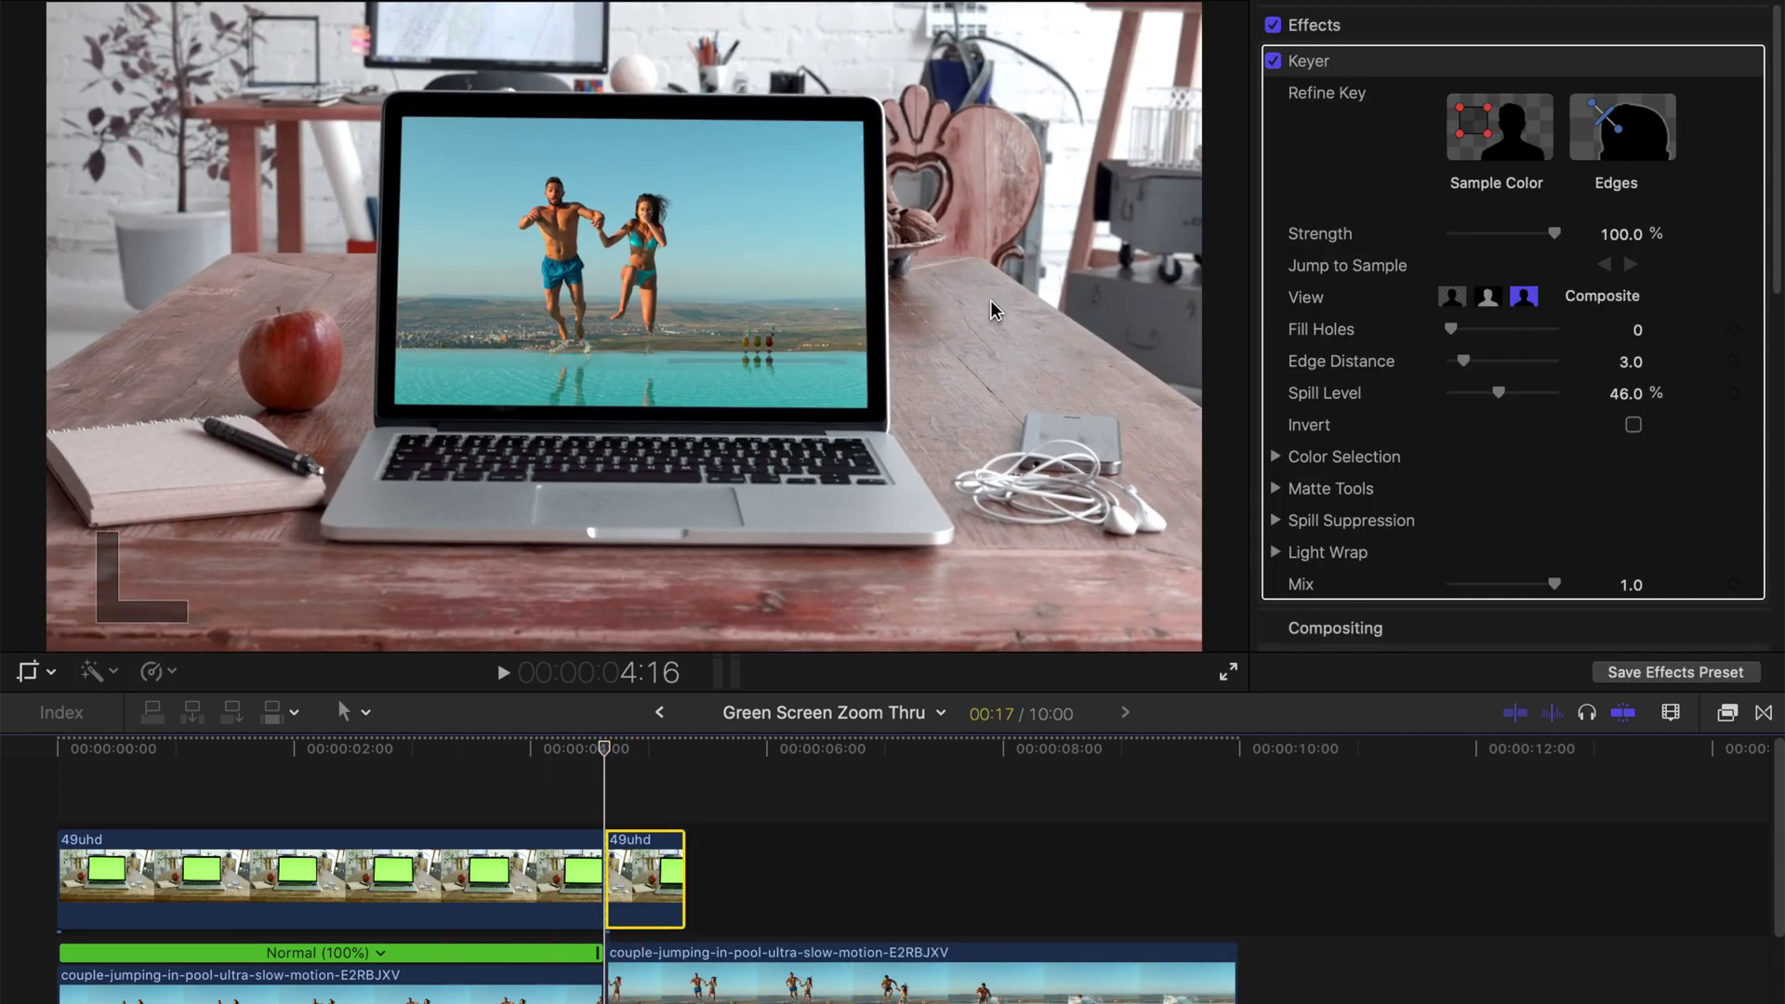
click(53, 673)
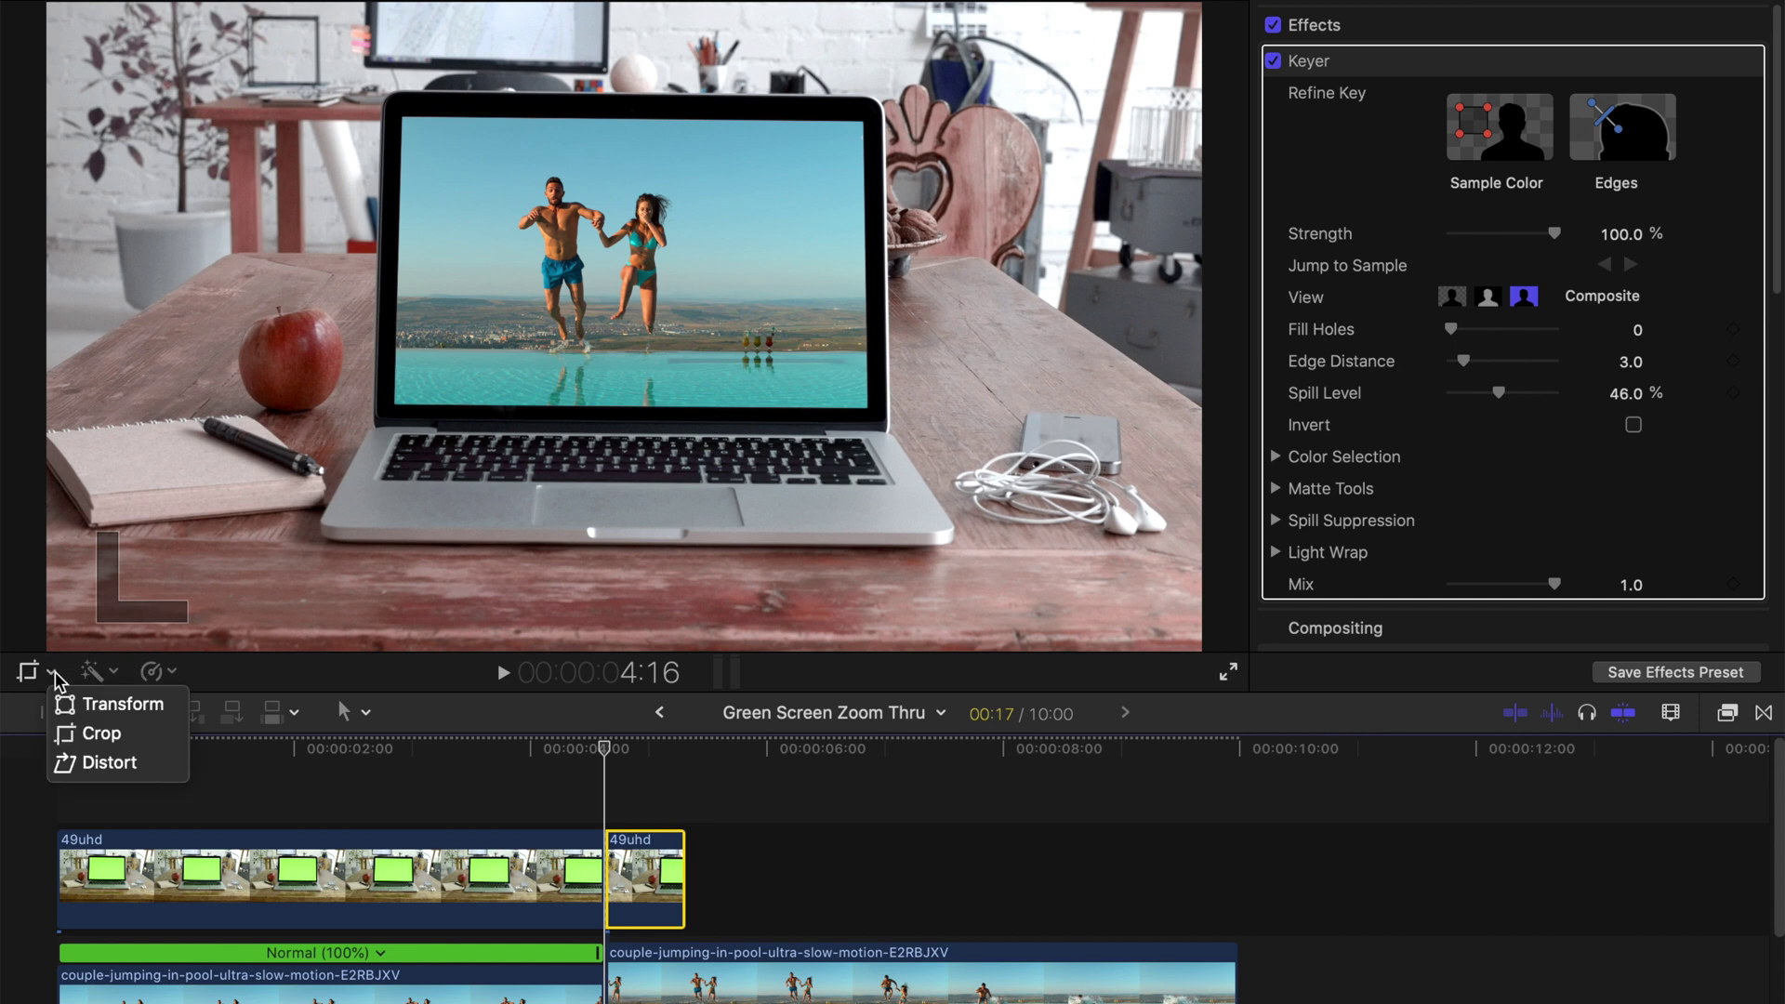
click(89, 737)
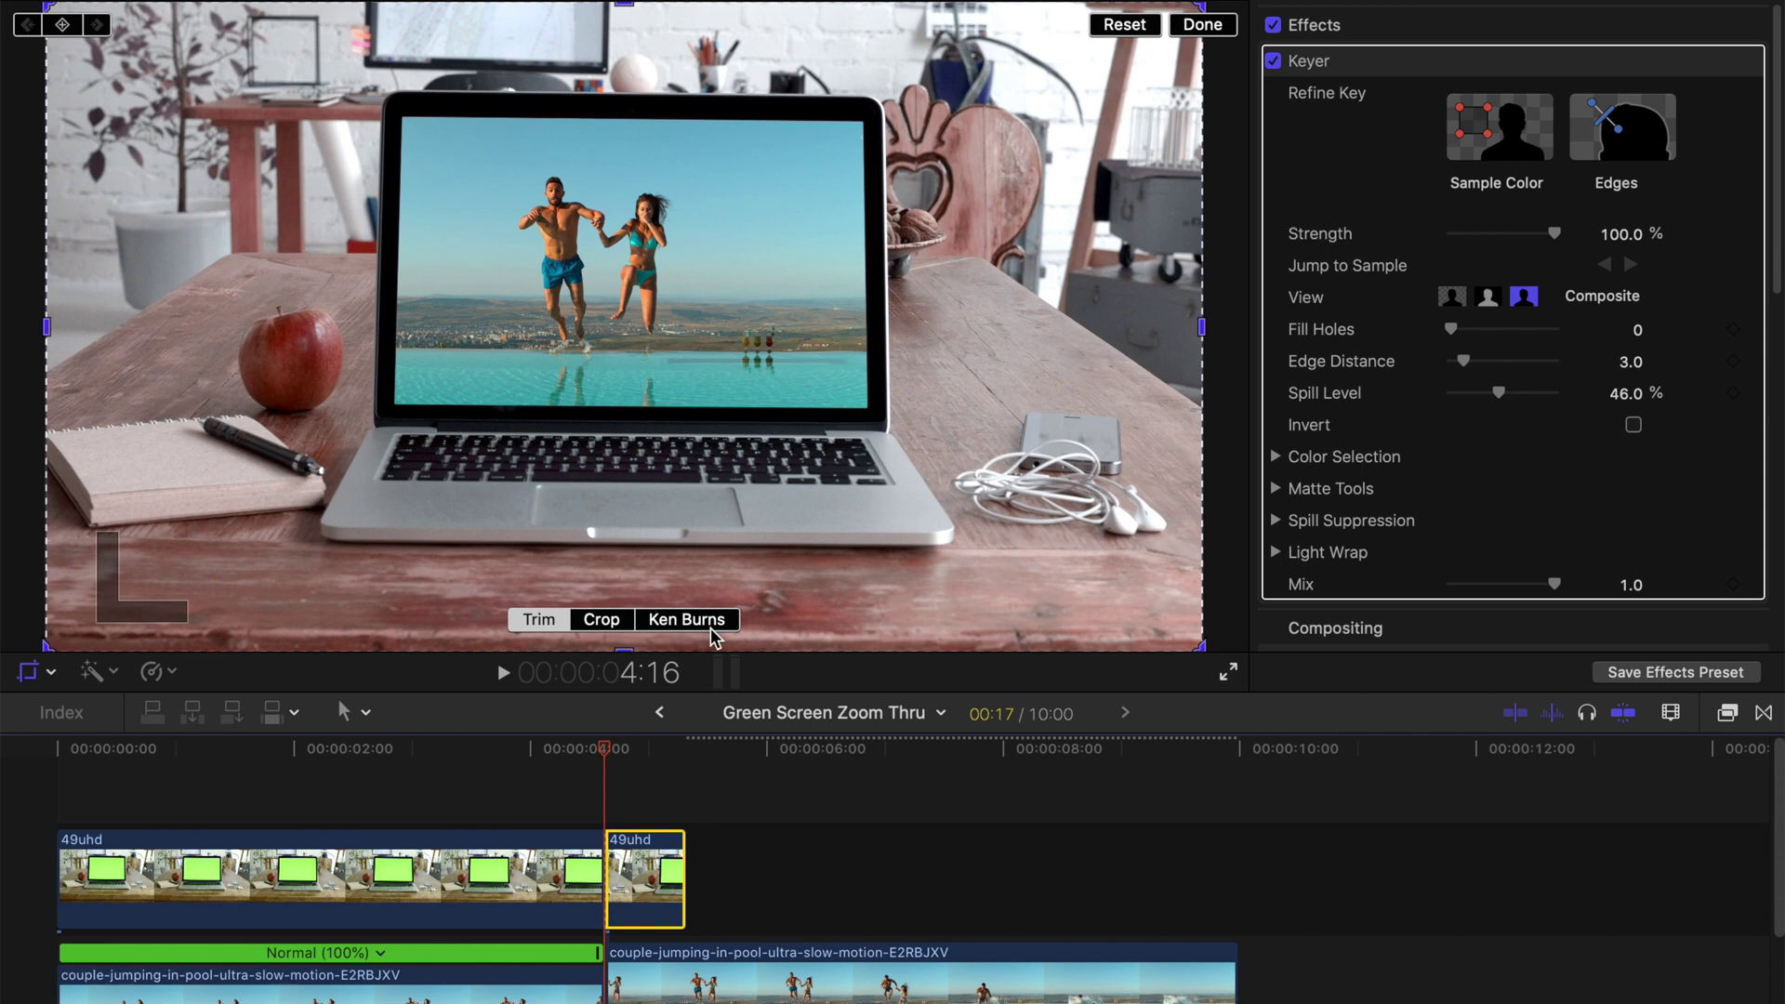
click(679, 625)
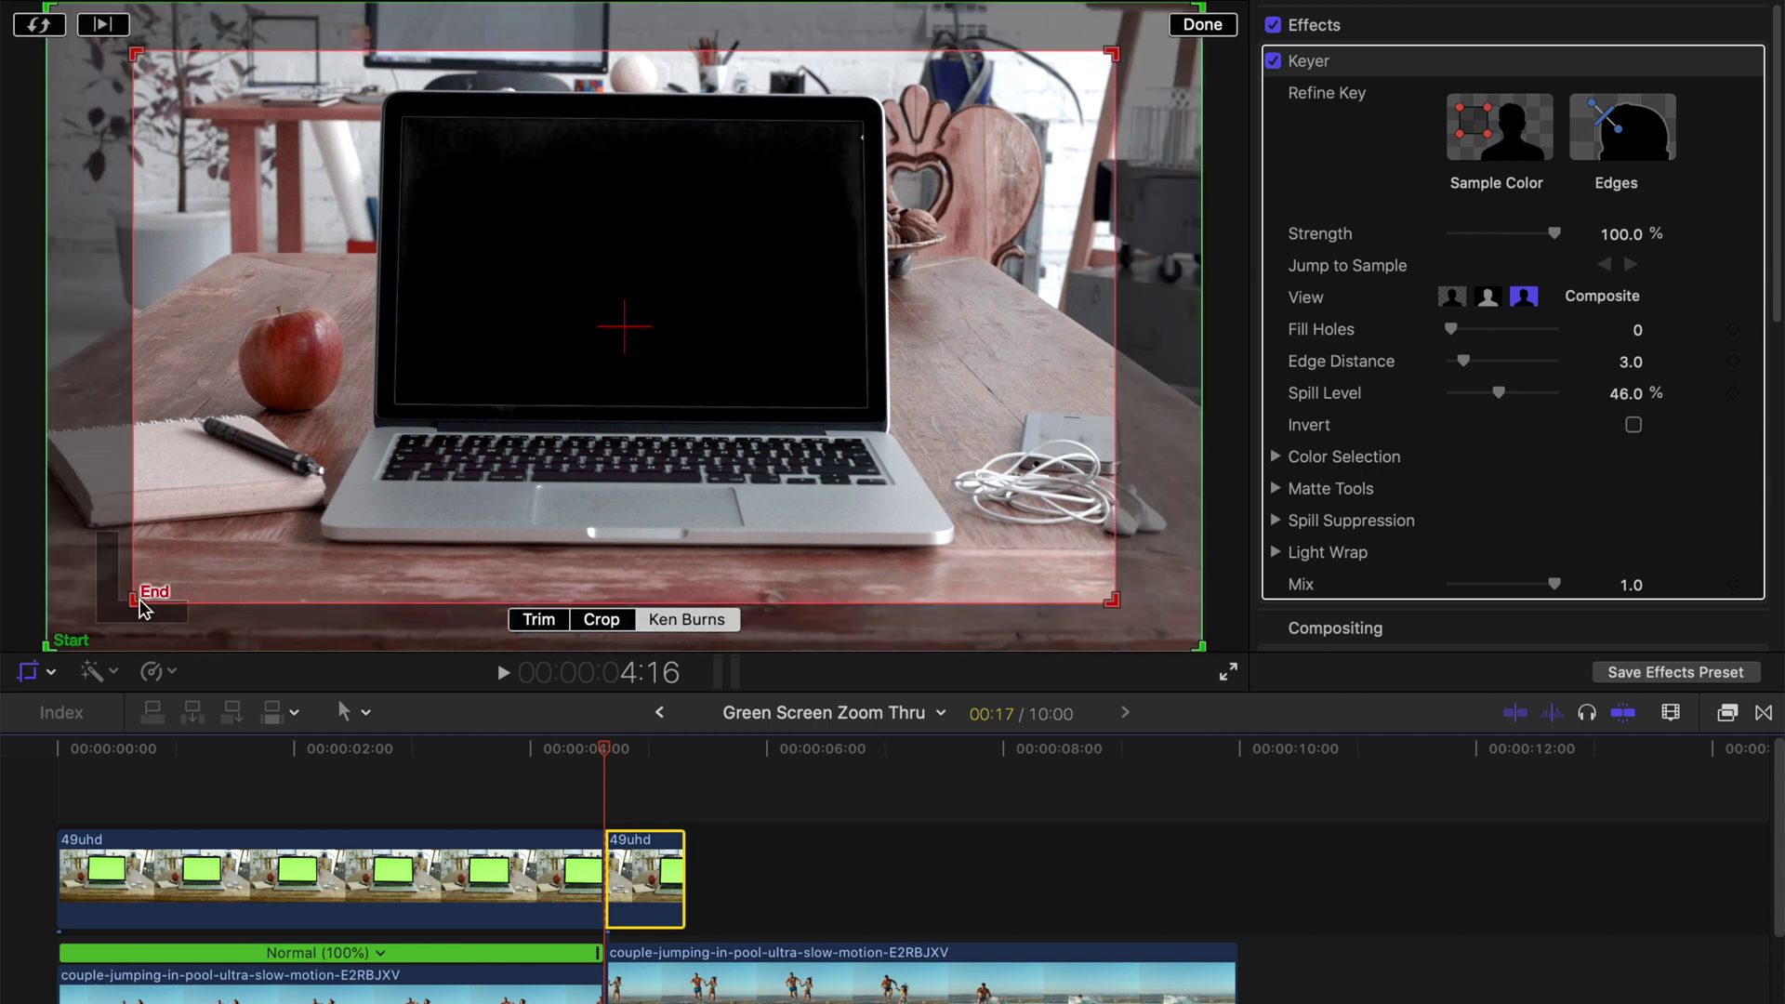
Shrink the Ken Burns end frame to fit inside the laptop's display, apply the crop, and play the zoom back from 4:16
drag(142, 609, 390, 424)
drag(460, 348, 390, 415)
drag(1073, 94, 854, 139)
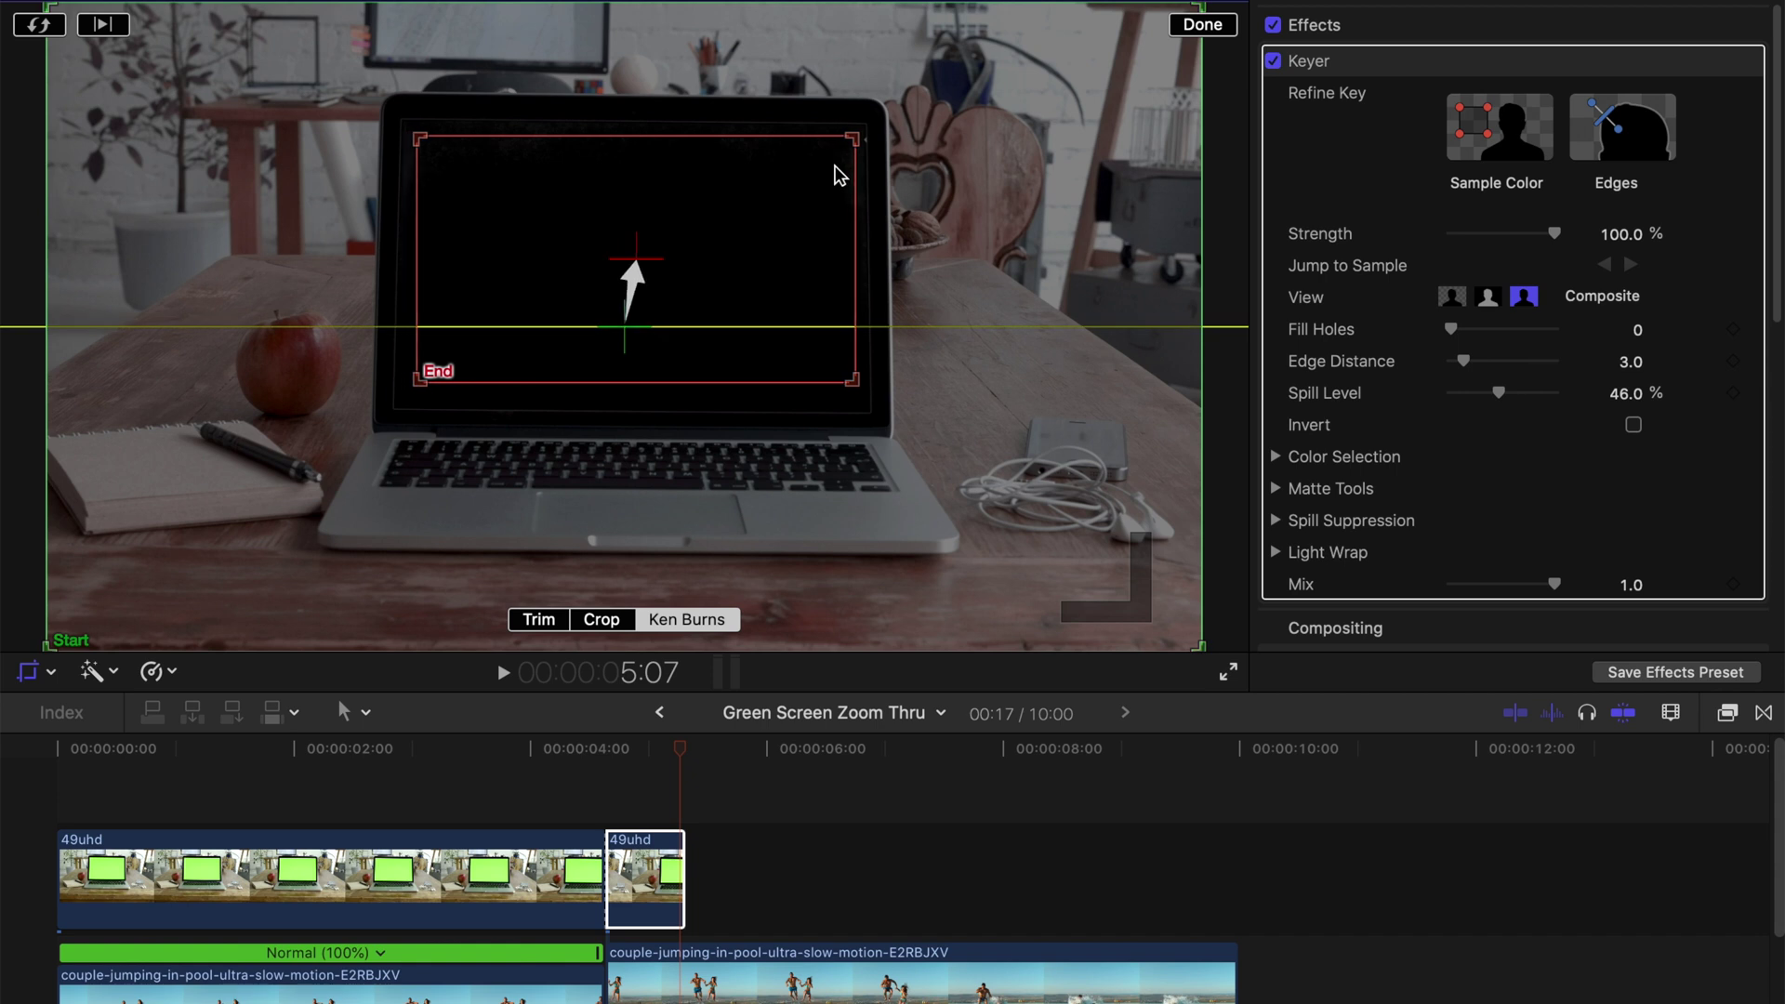
mouse_move(847, 140)
mouse_down()
mouse_move(863, 141)
mouse_move(837, 180)
mouse_move(870, 140)
mouse_up()
drag(833, 163, 860, 136)
click(1209, 23)
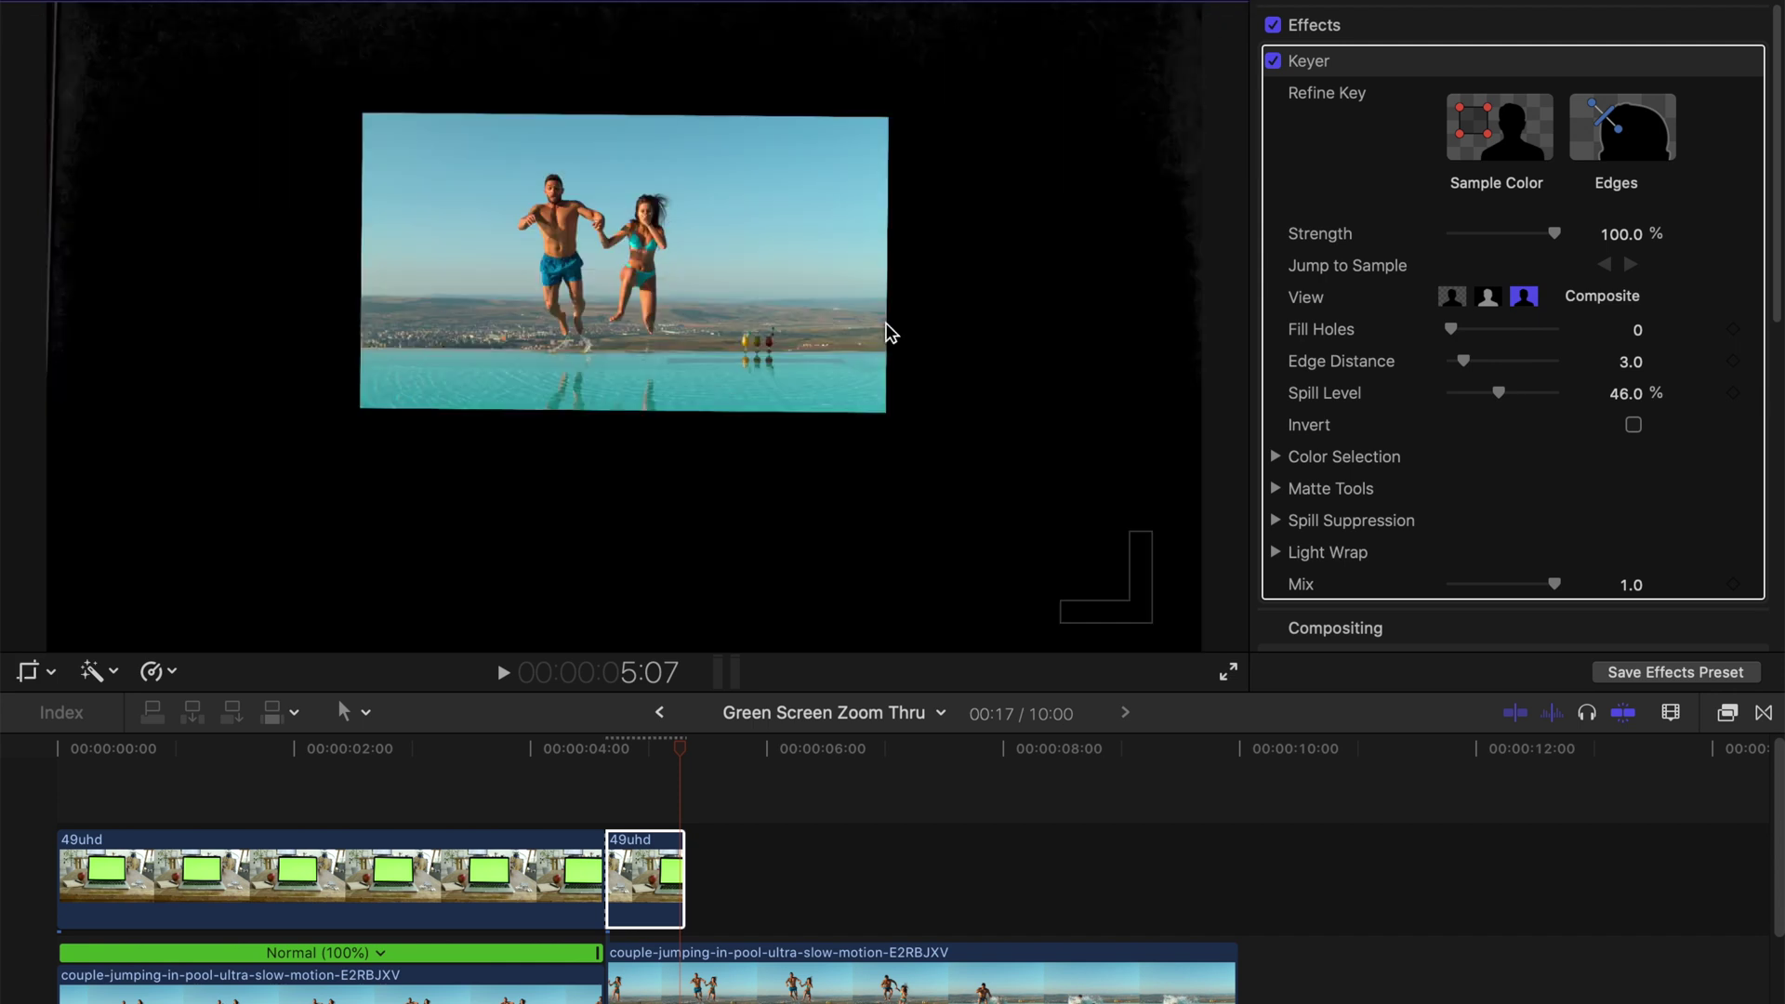
drag(633, 745, 609, 753)
key(space)
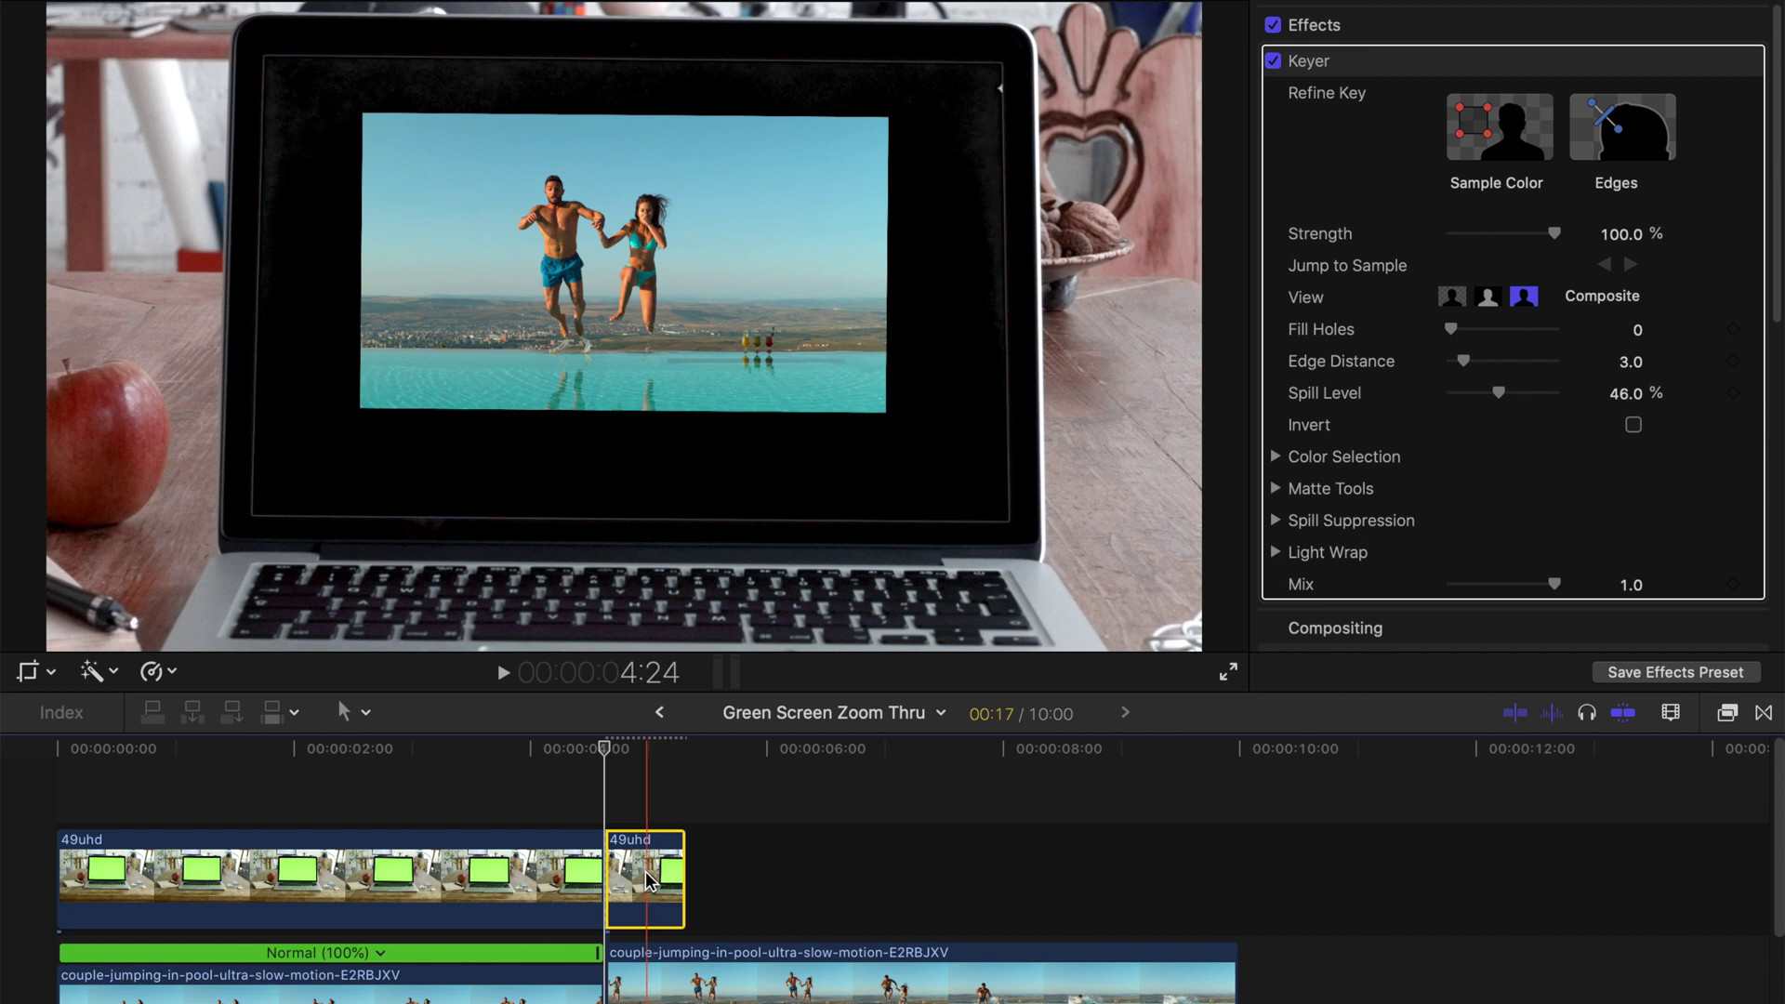
At 5:08, where the laptop clip ends, set the second couple-jumping segment's Scale to 100%
click(683, 976)
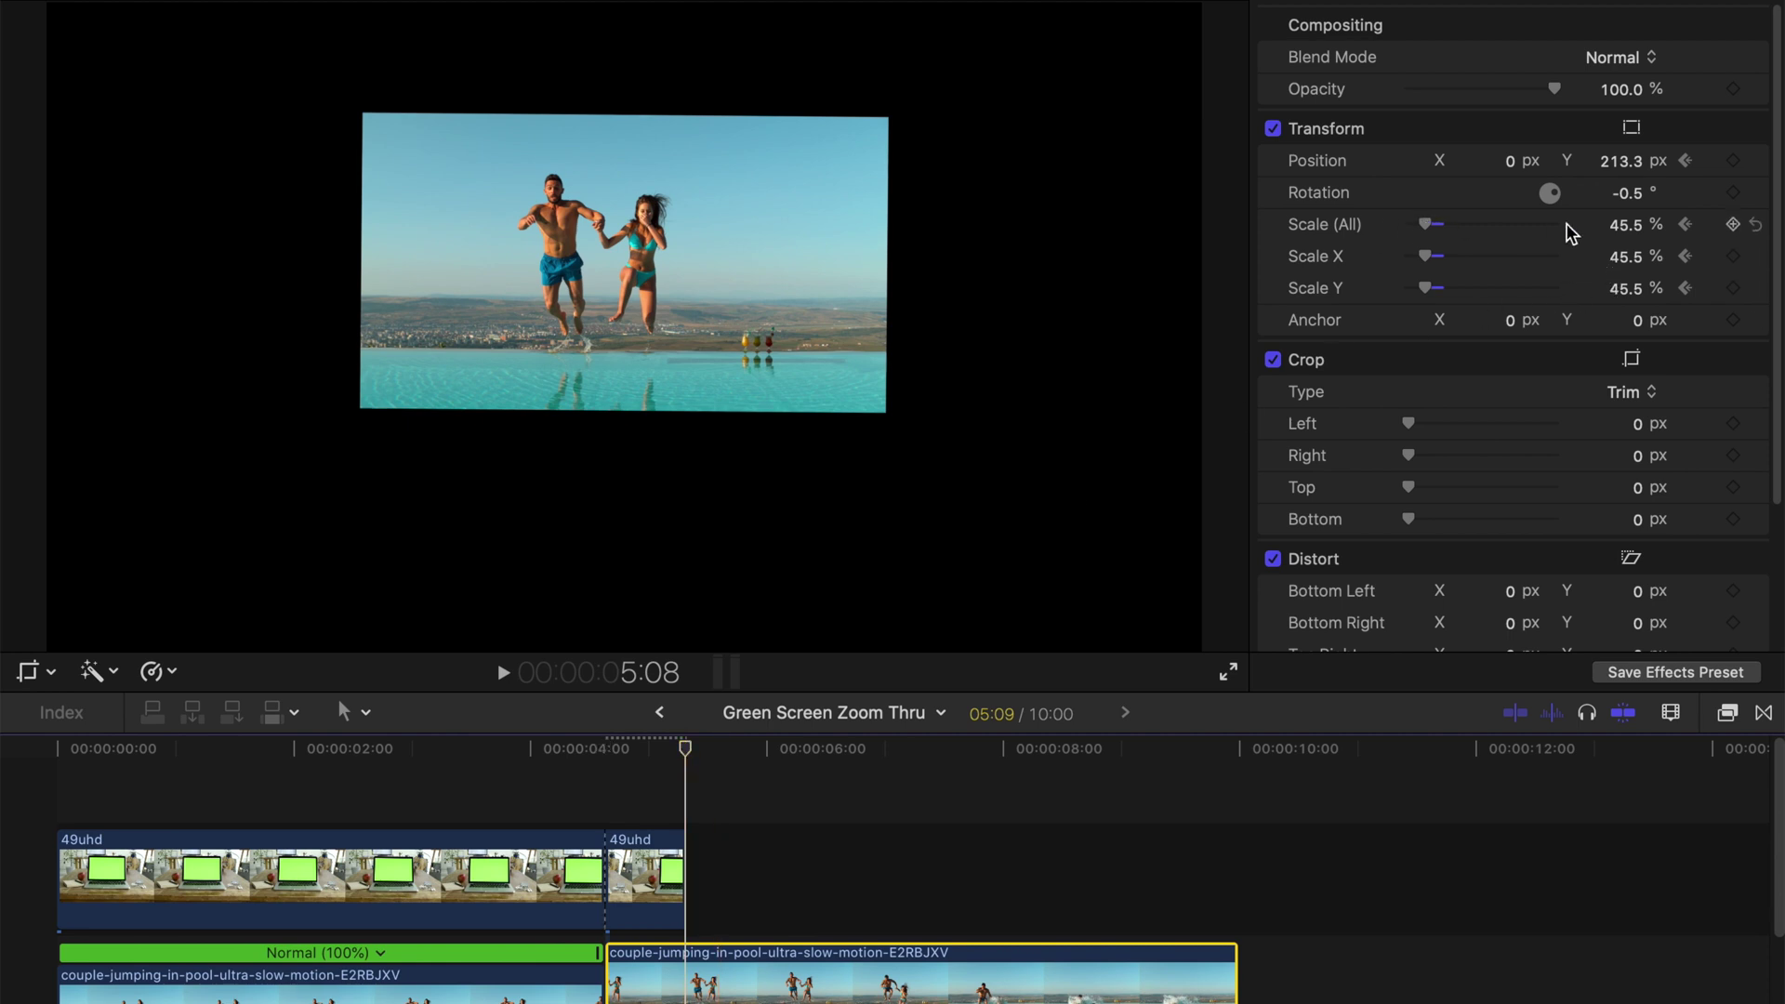
click(1626, 228)
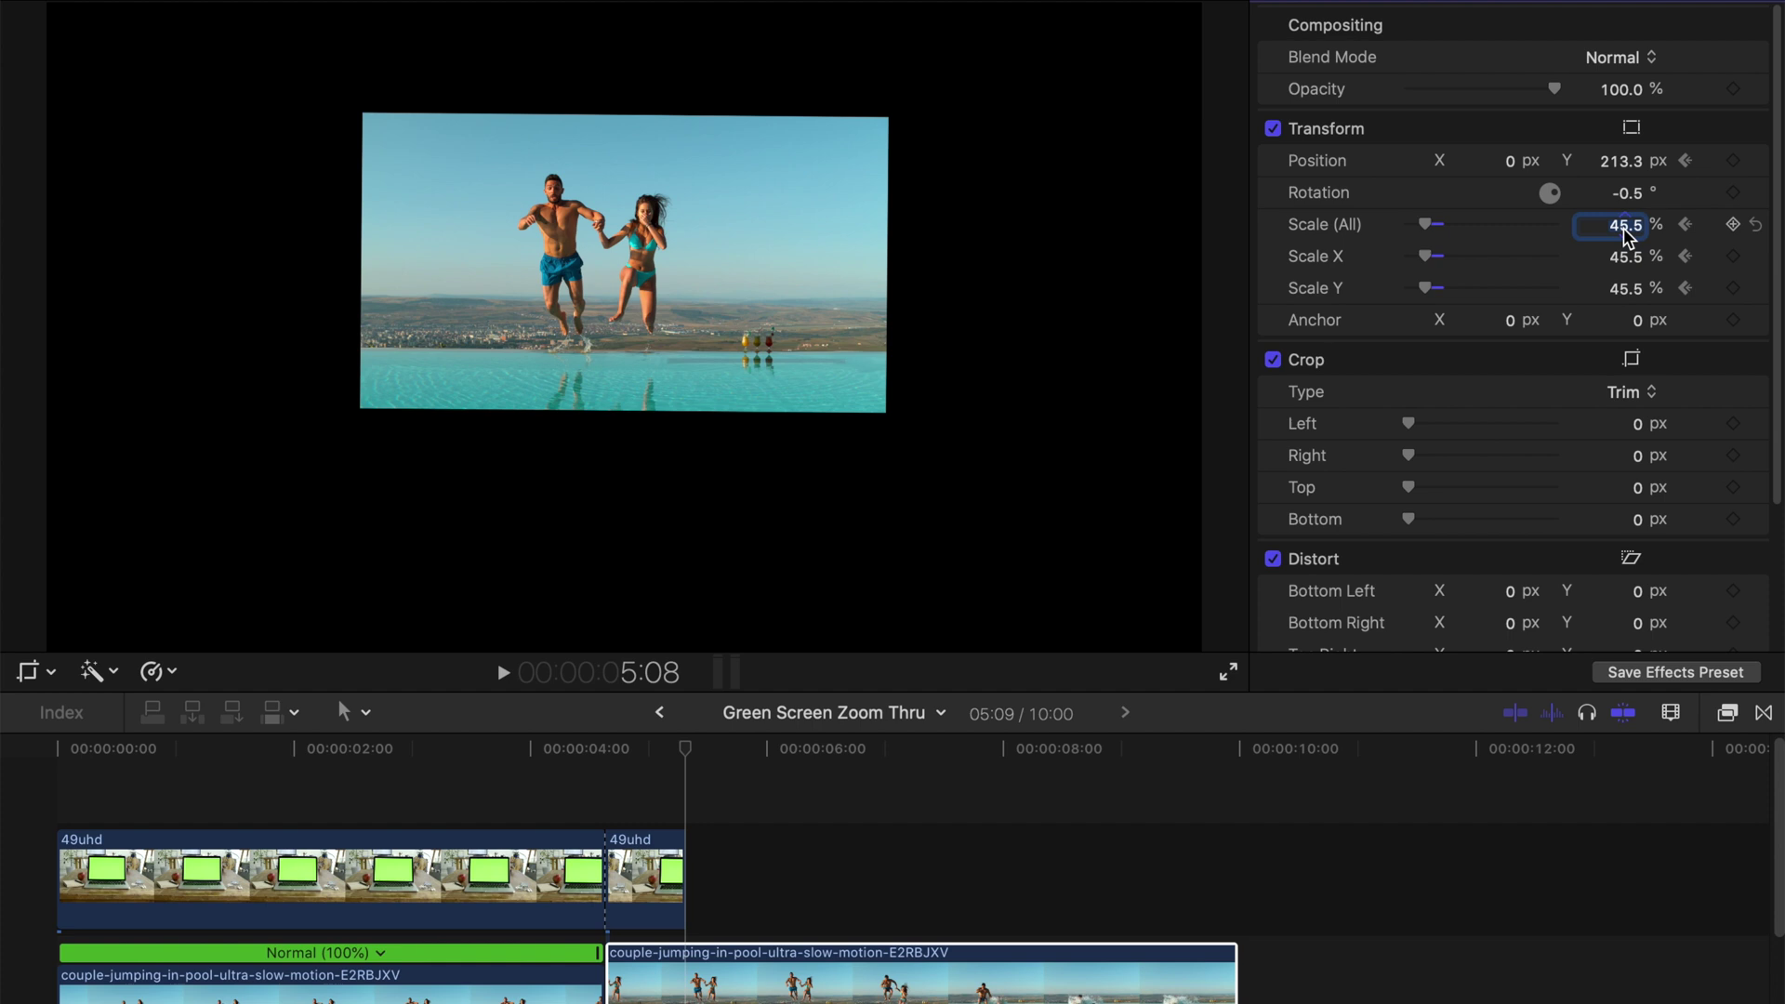
text(100)
key(Return)
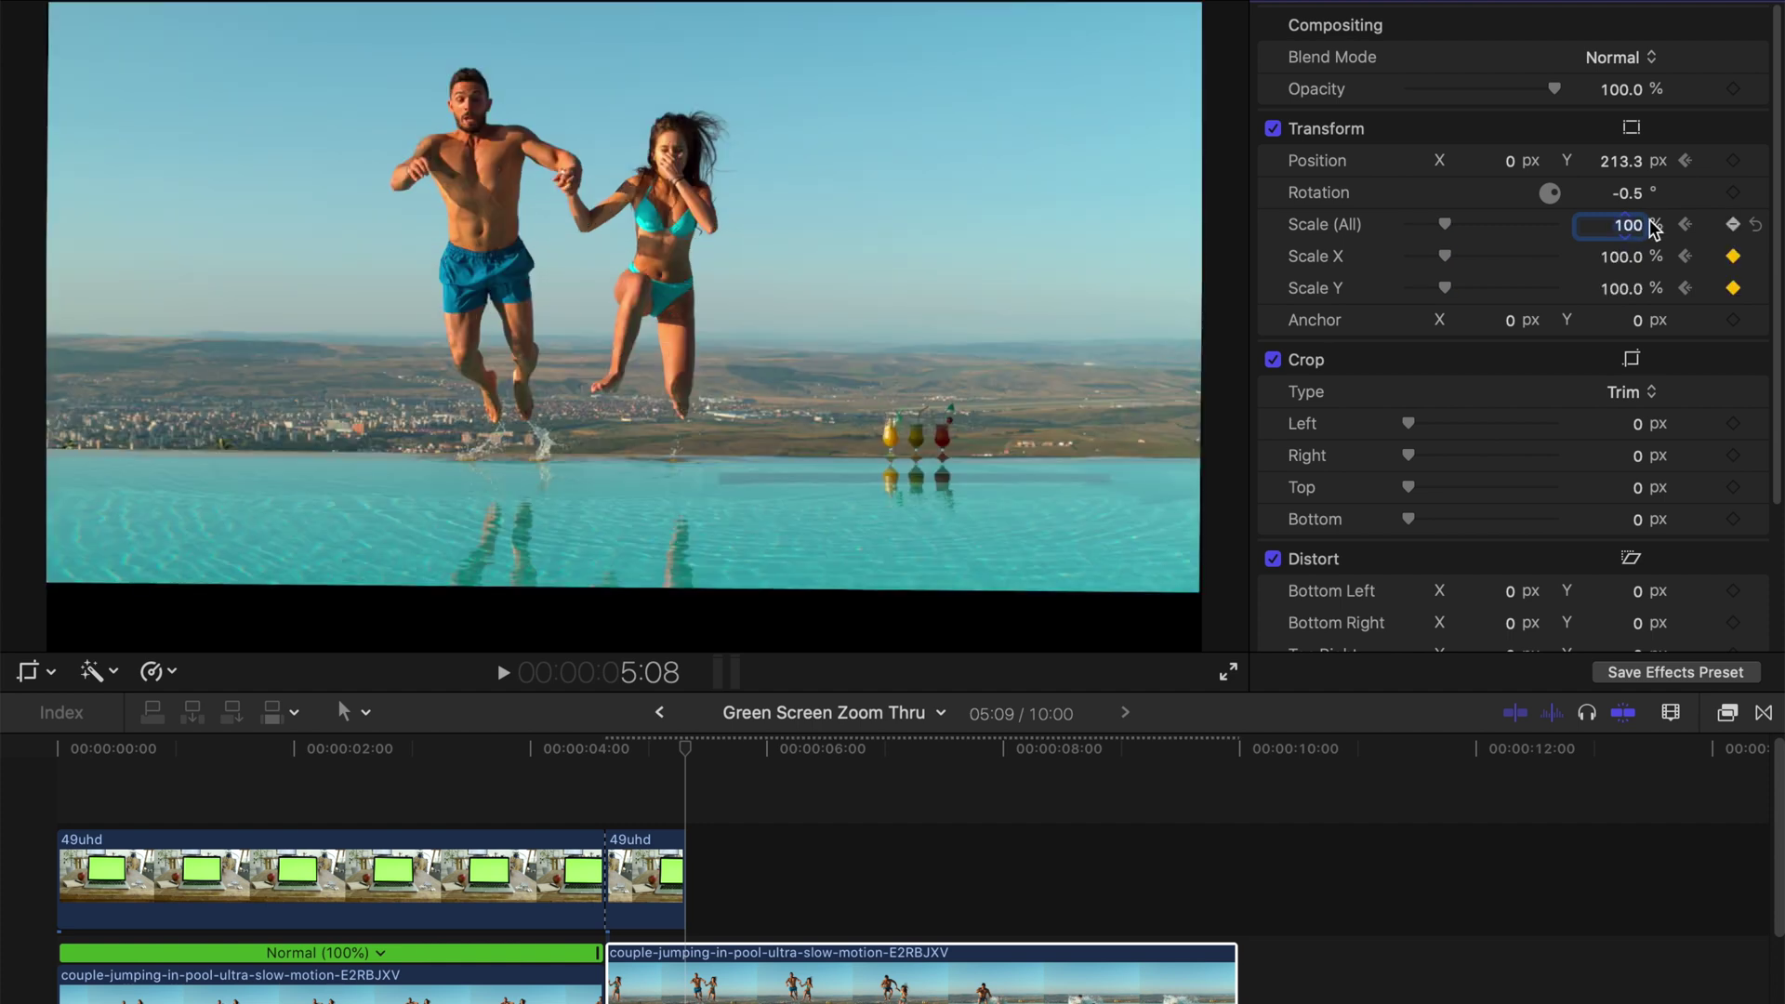
Adjust the second couple-jumping segment's vertical position at 5:08 so the footage fills the frame
key(Escape)
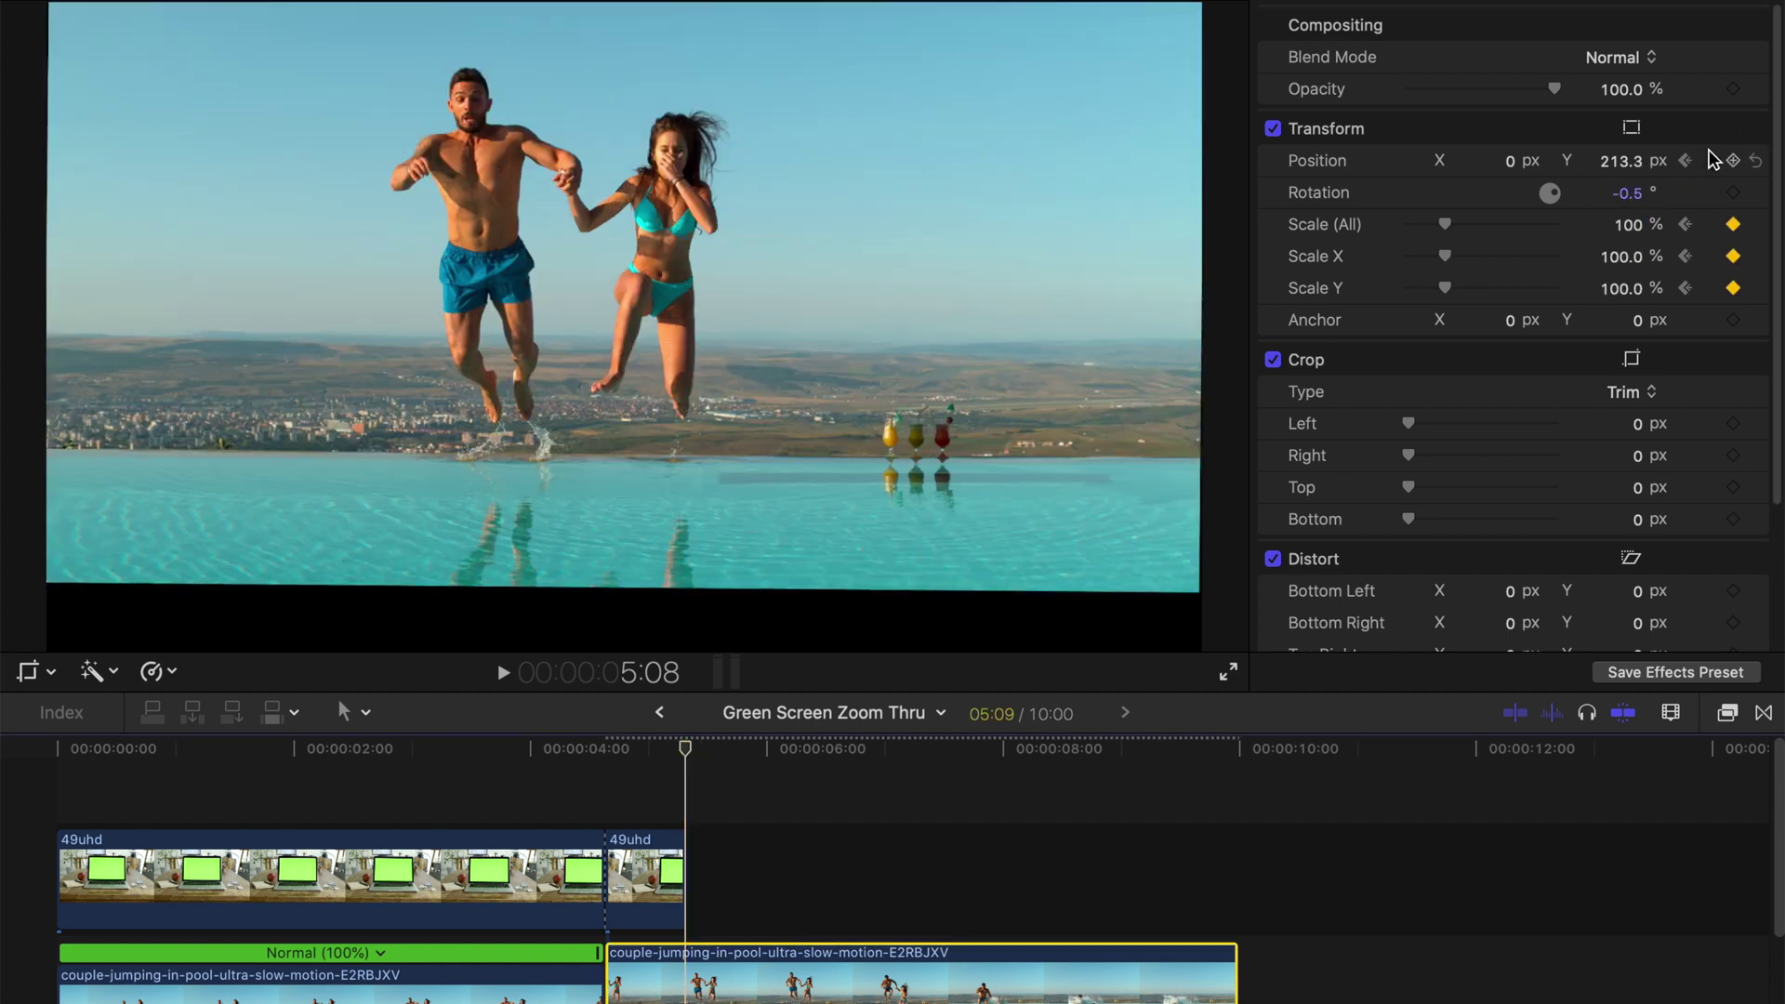
click(1629, 167)
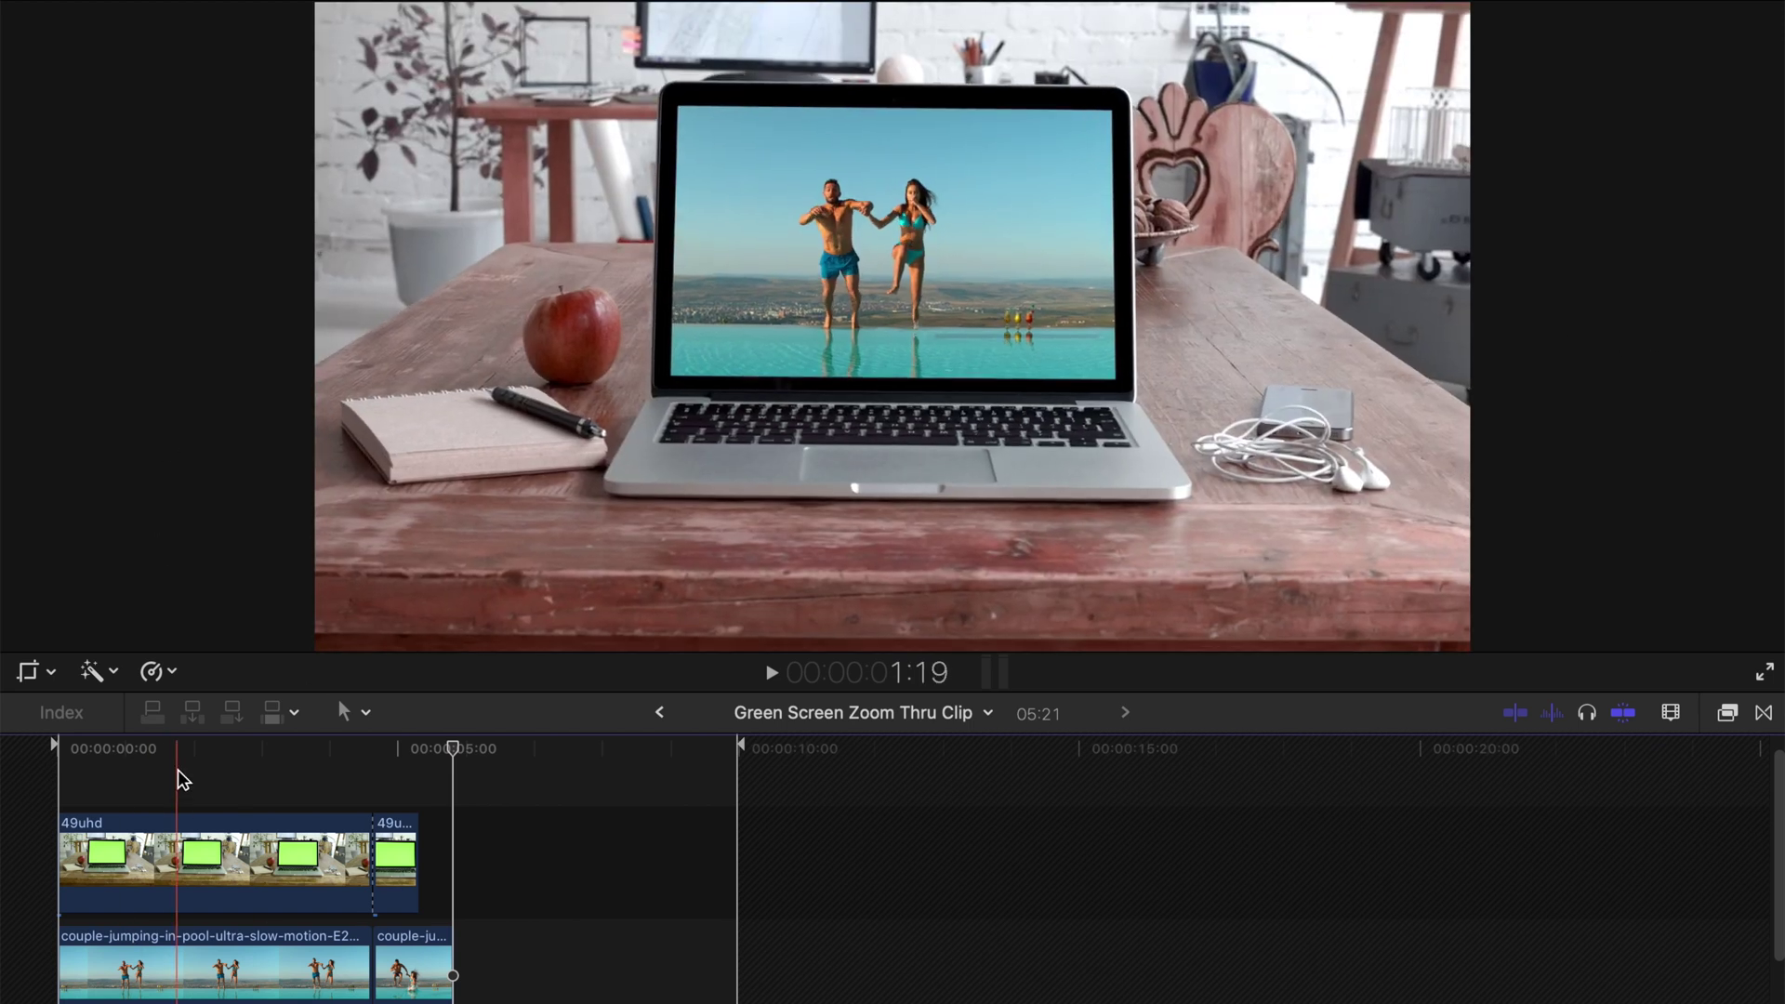
Combine the first laptop segment and the first couple-jumping segment into a new compound clip
click(196, 862)
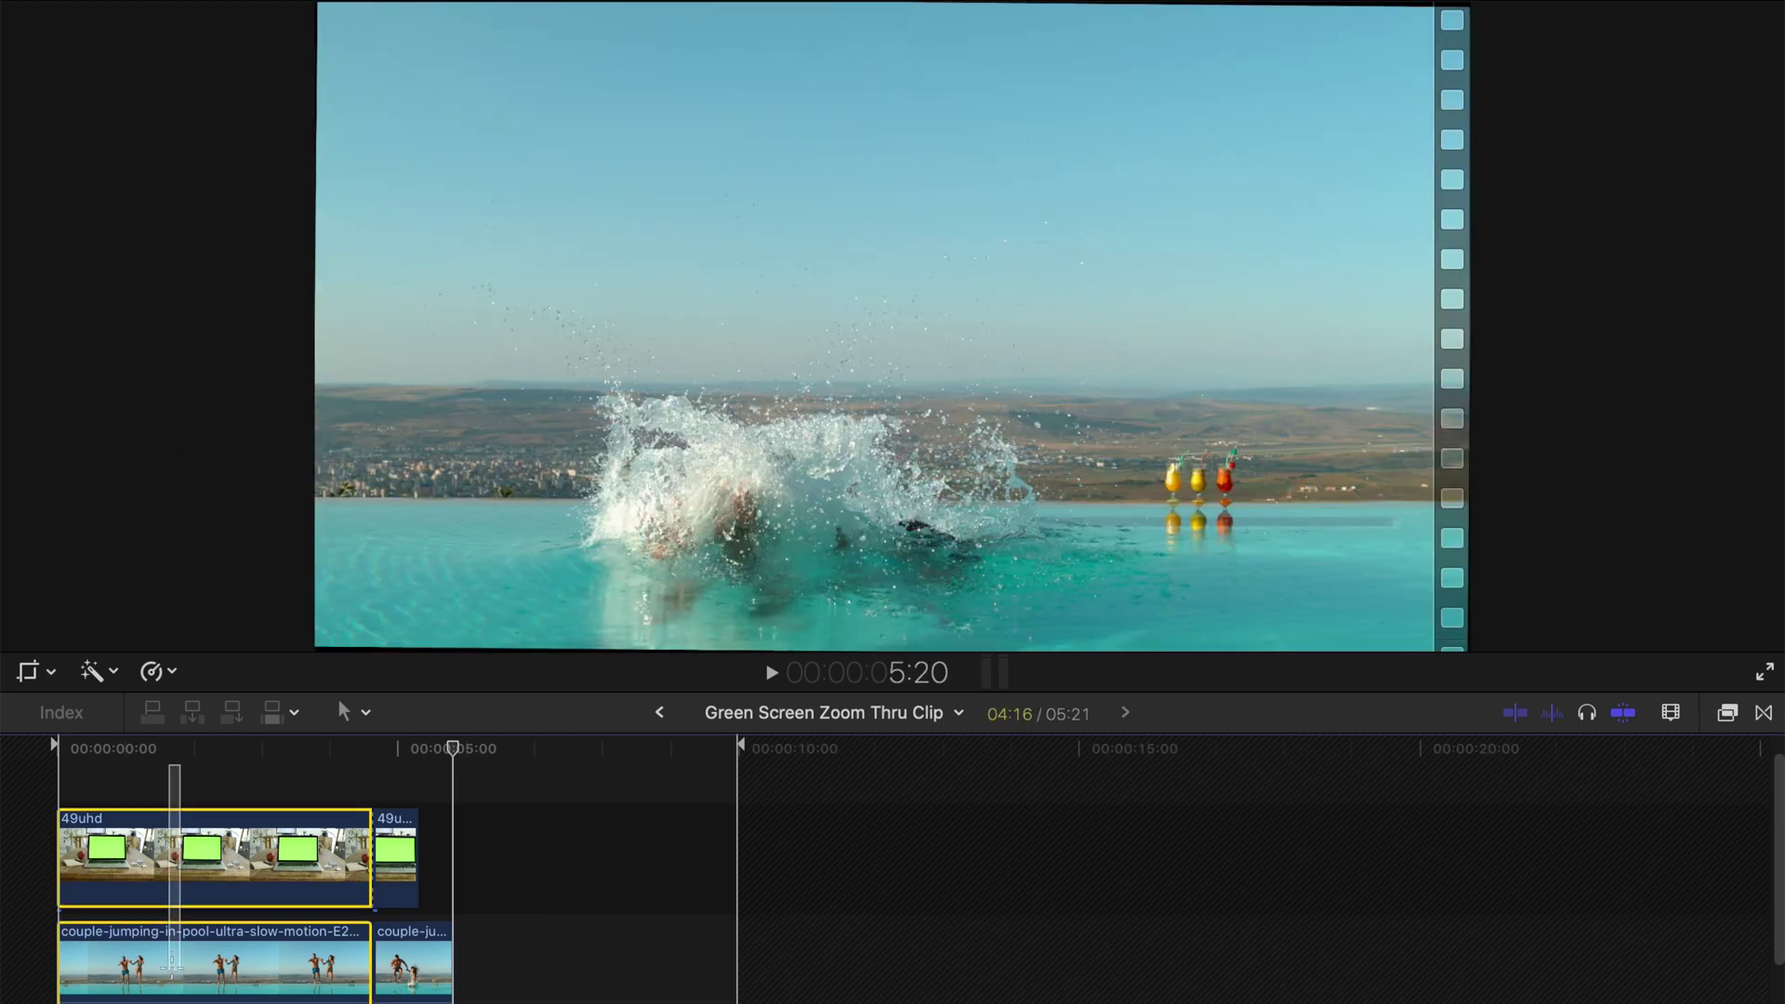
right_click(197, 863)
click(312, 564)
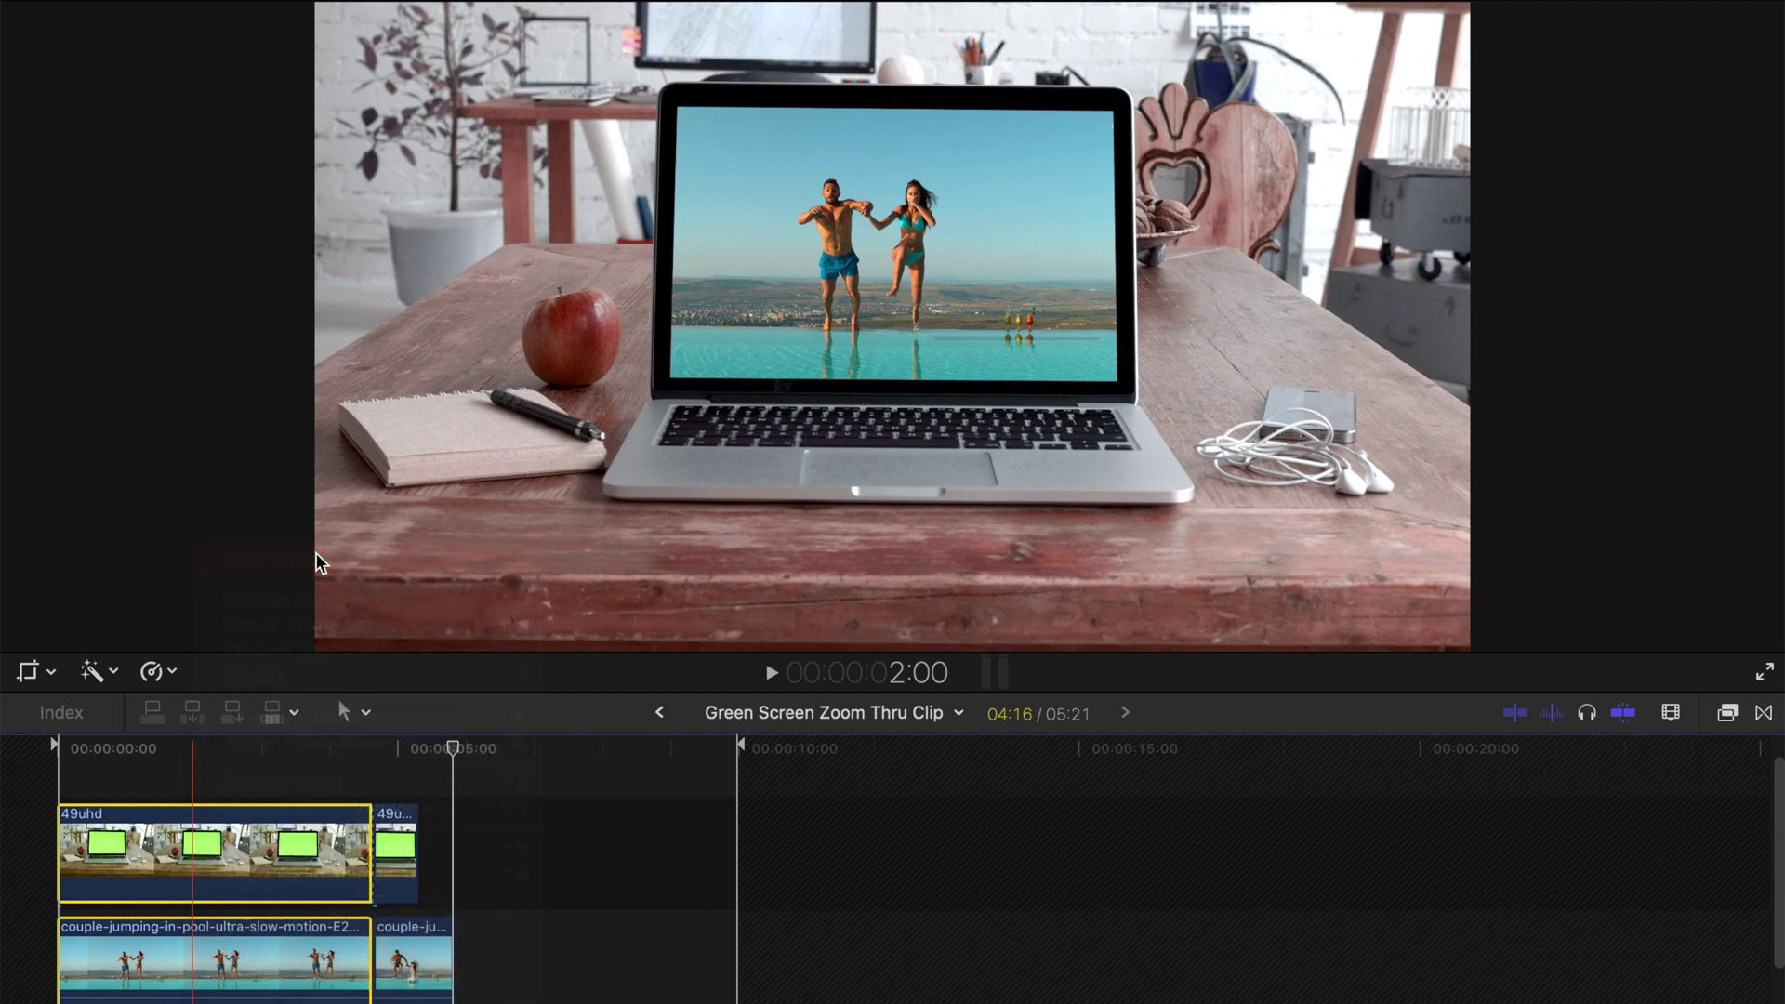
click(1264, 80)
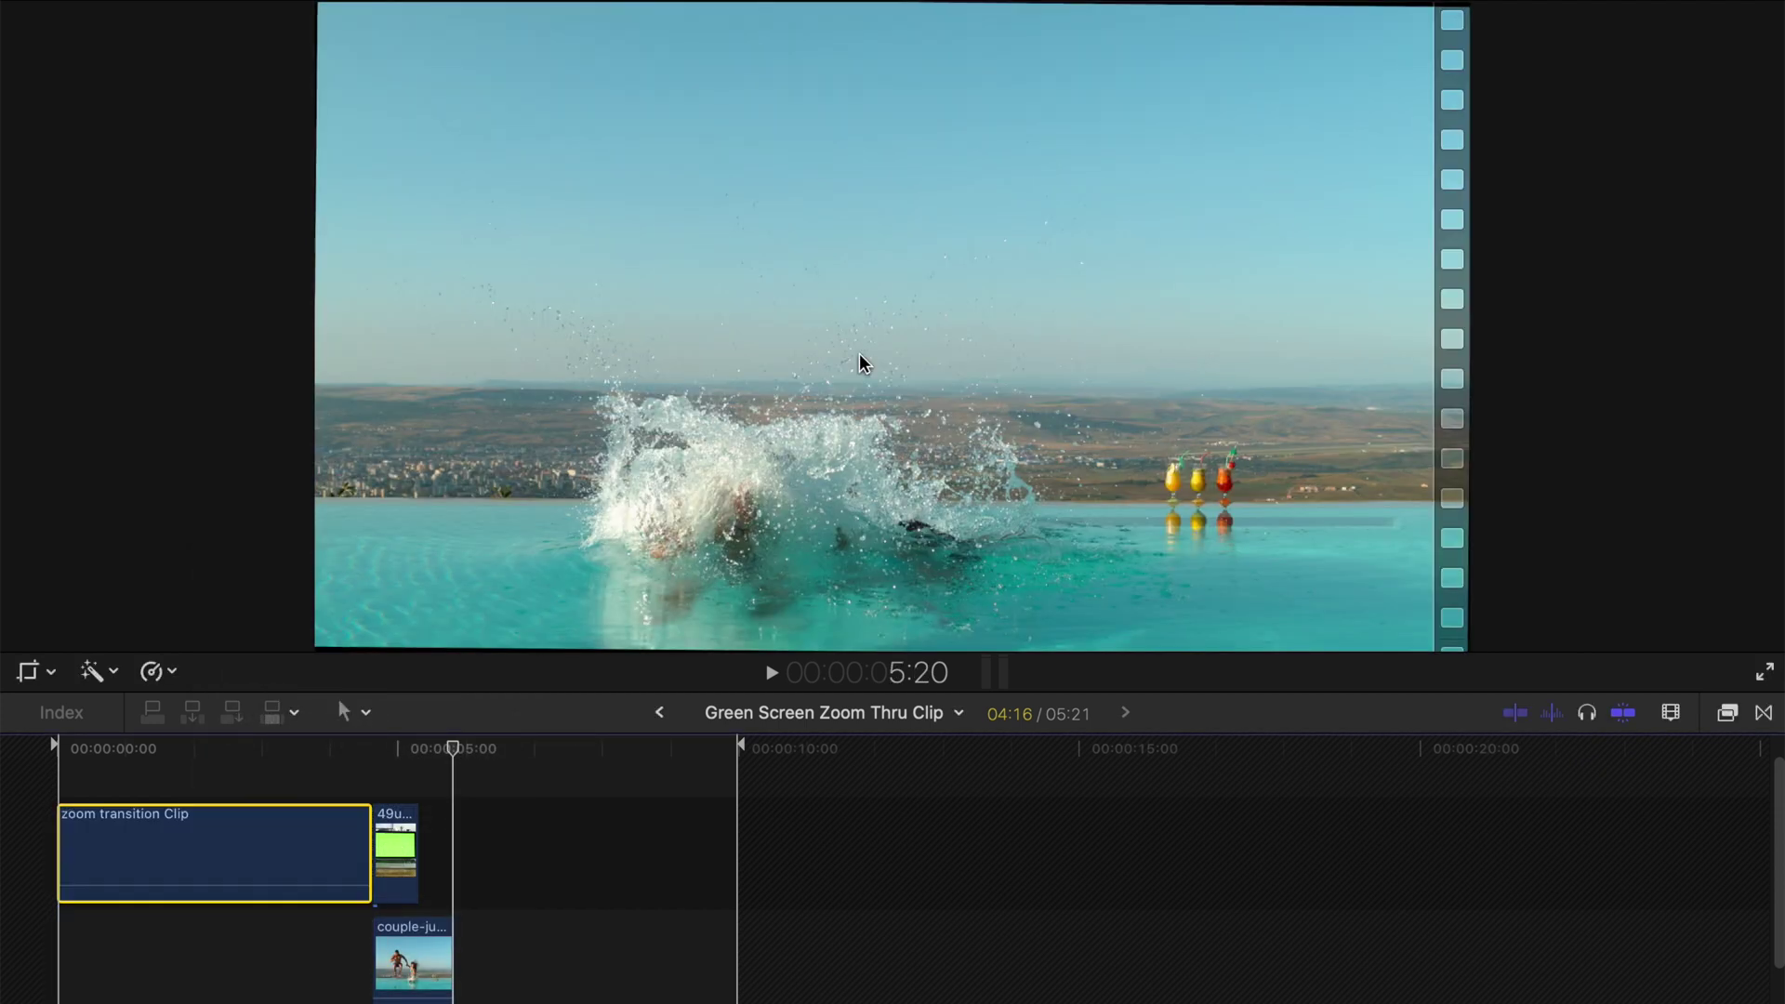
Speed up the new compound clip by retiming it to a duration of 2:02, and play it from the start
key(super+r)
drag(365, 795, 198, 792)
key(super+r)
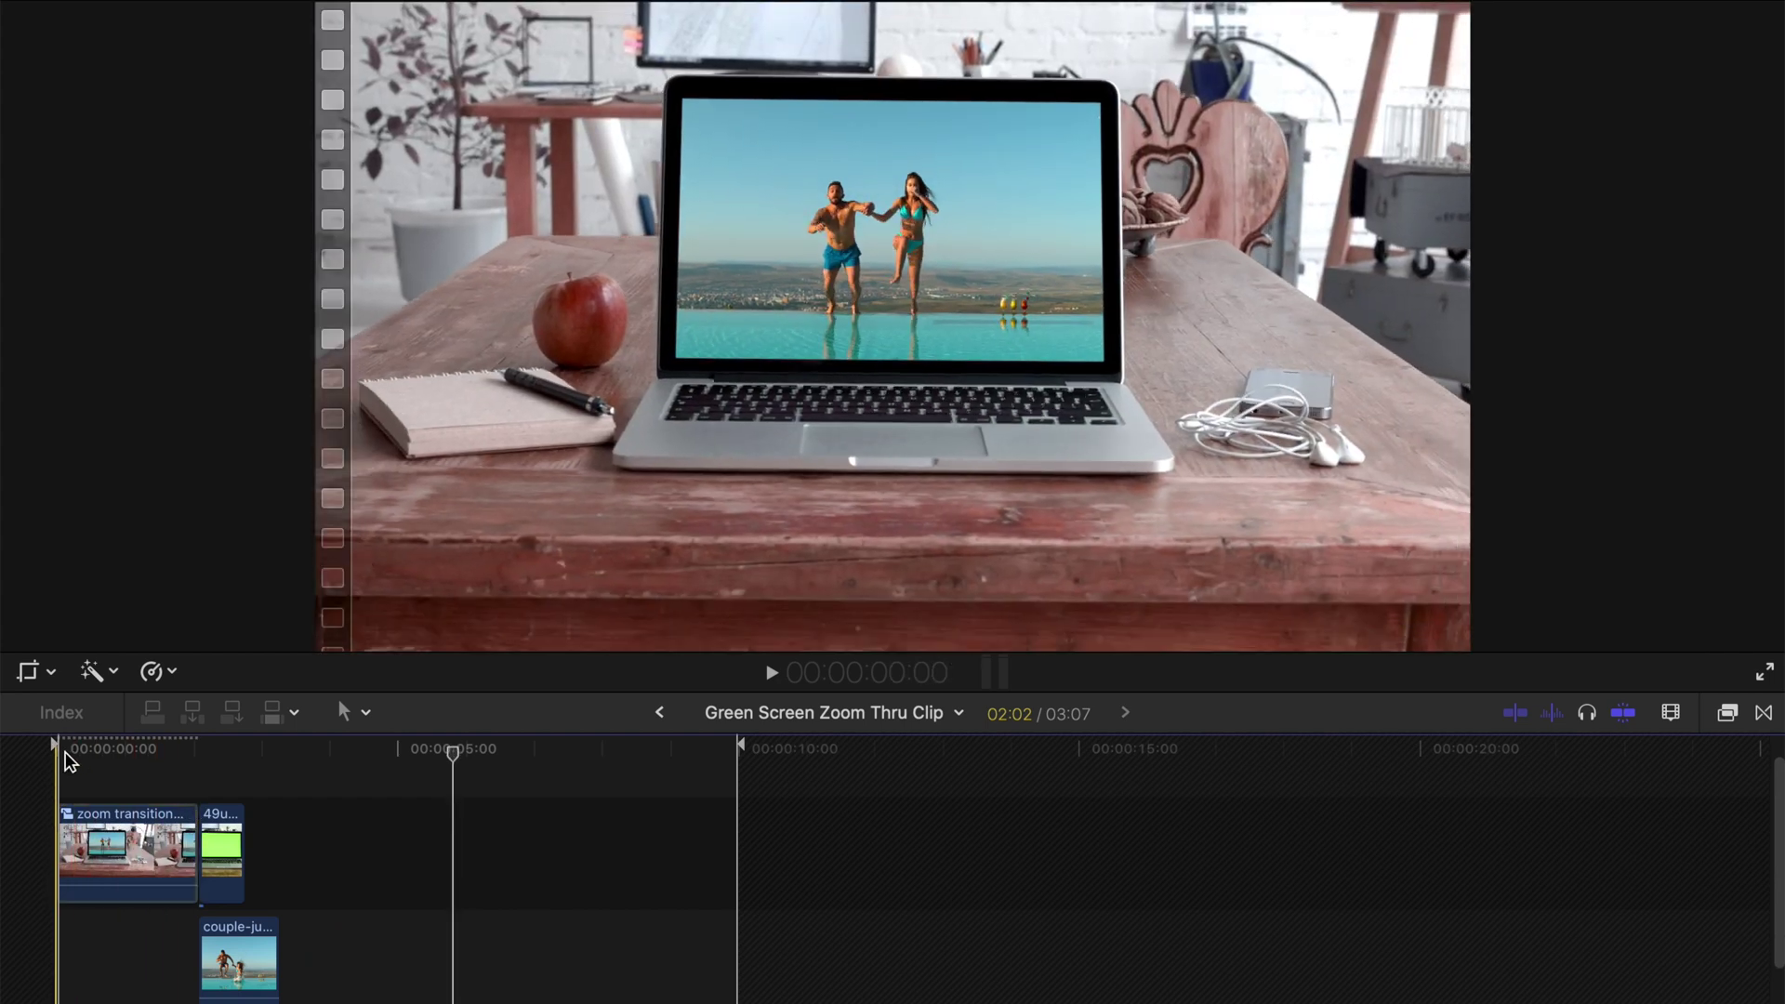
click(59, 751)
key(space)
key(space)
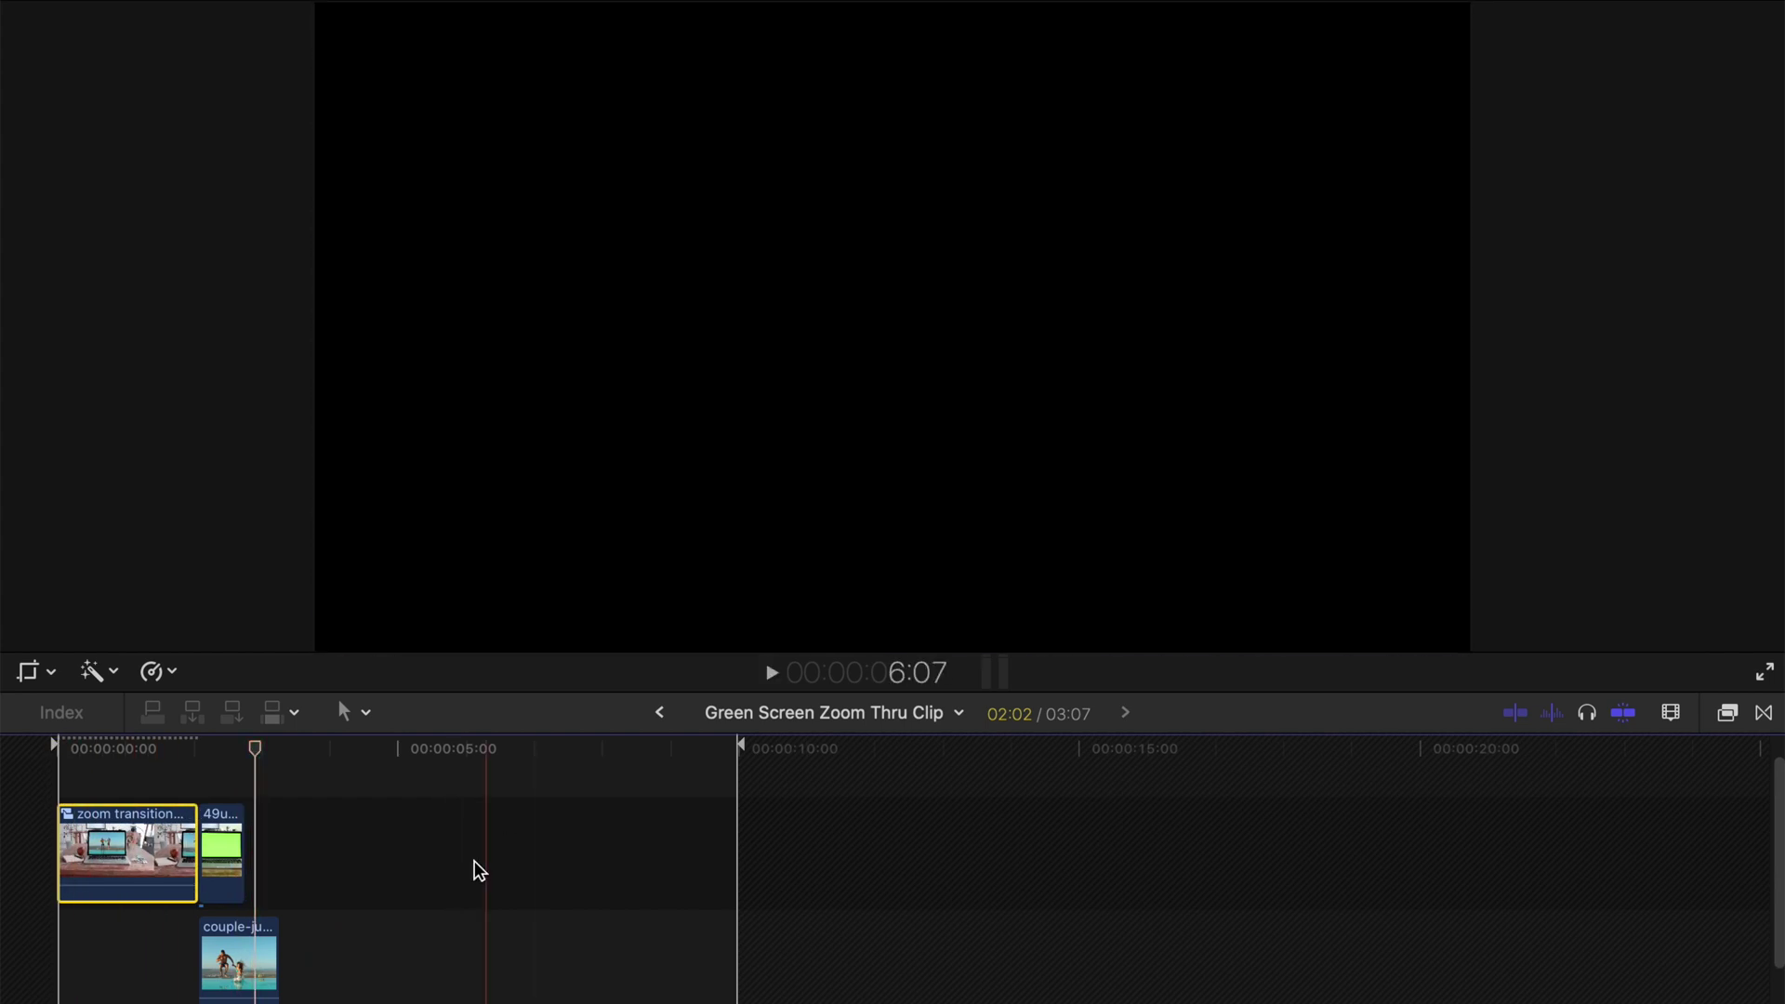
Combine the second laptop segment and the second couple-jumping segment into a compound clip in the zoom transition event
scroll(333, 922, down, 1)
drag(329, 923, 200, 758)
right_click(236, 797)
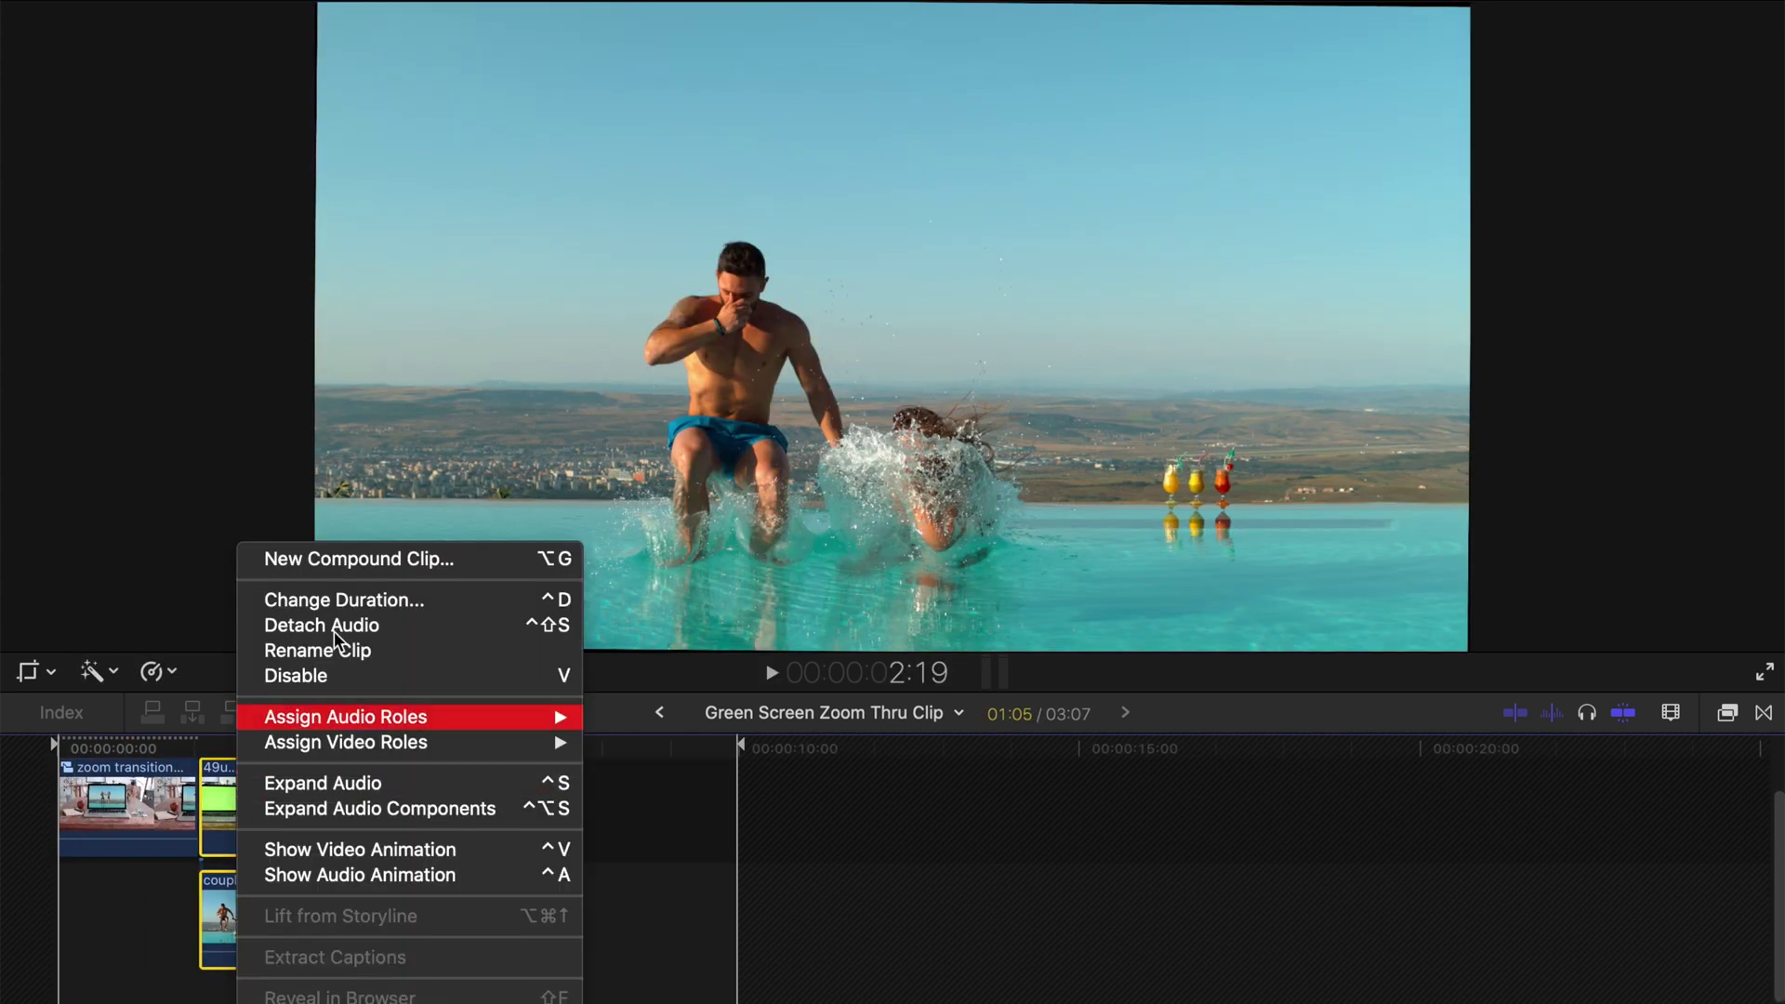
click(374, 558)
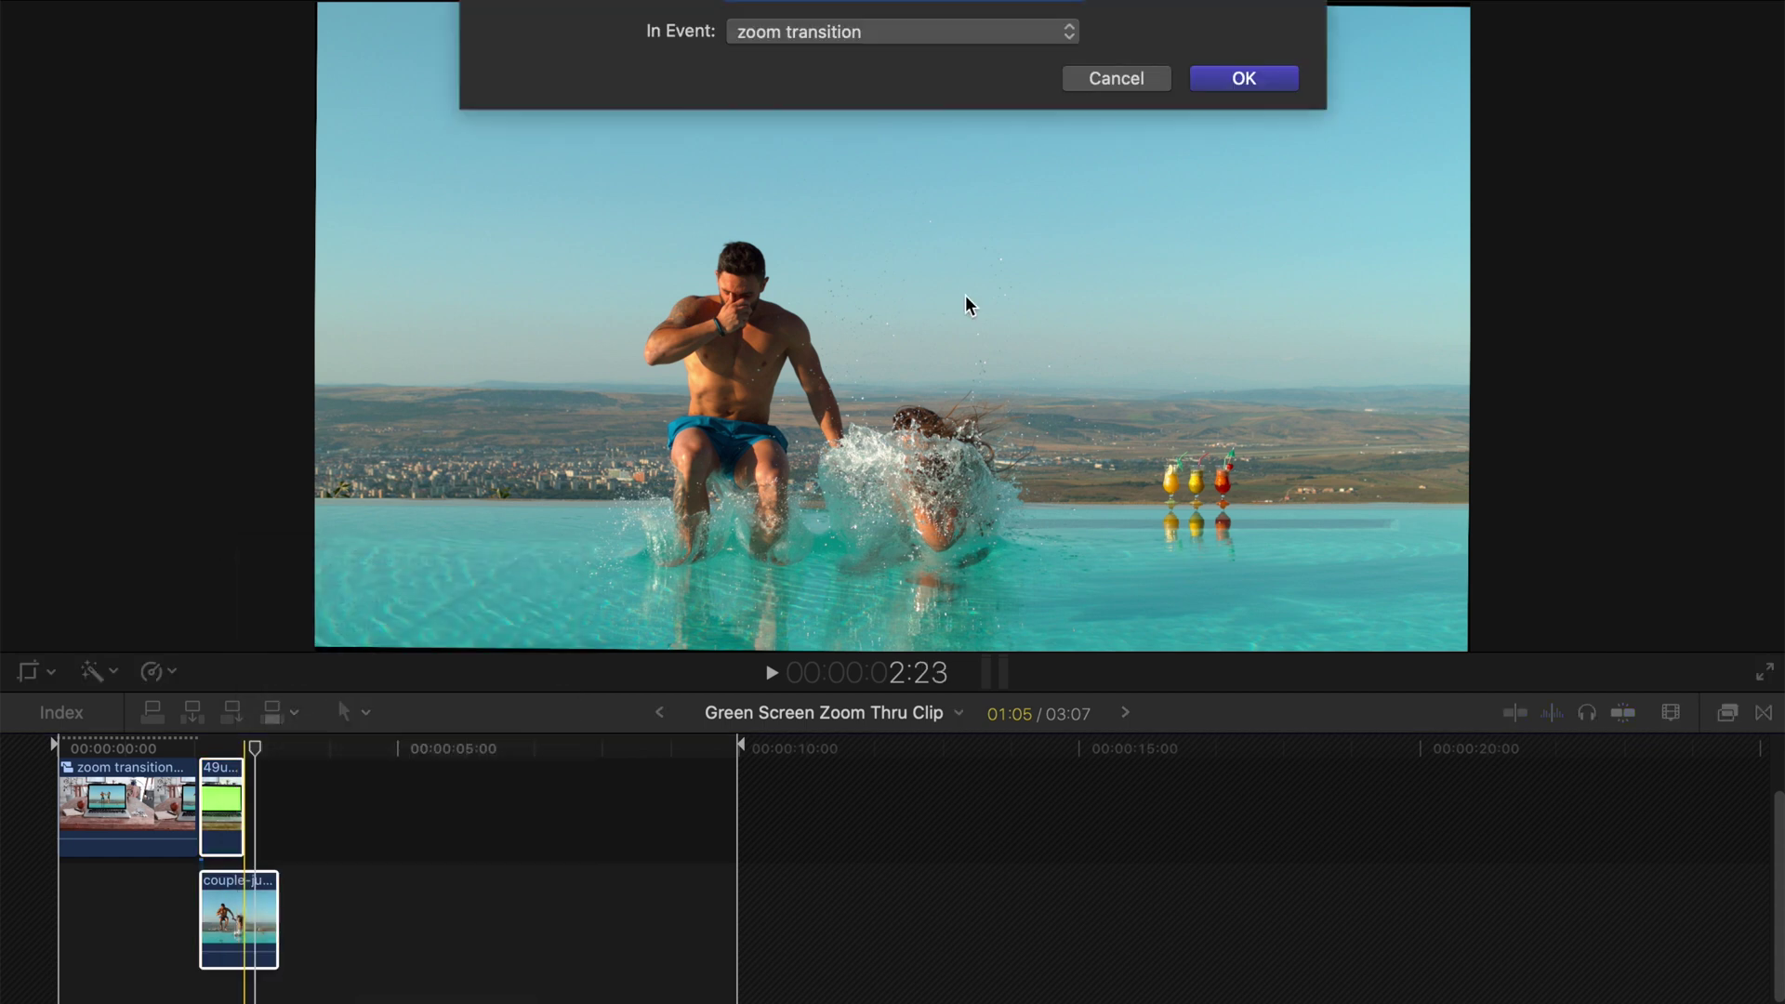
click(1236, 82)
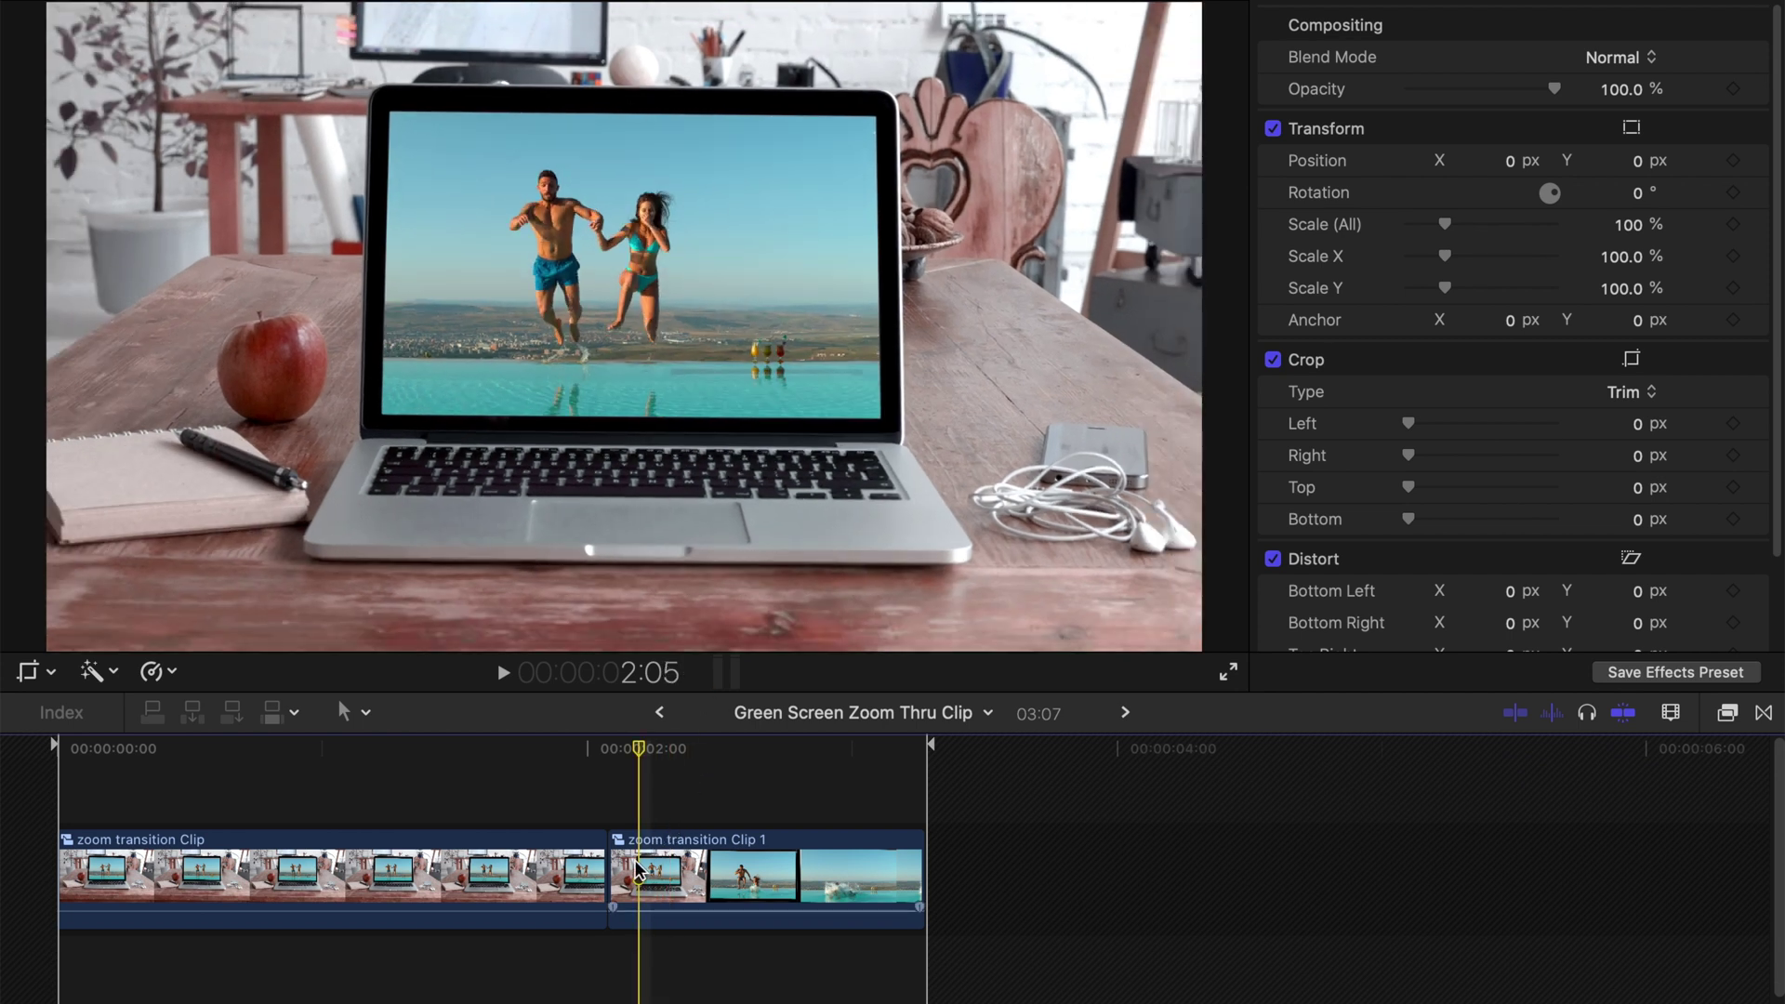
Add a marker and split zoom transition Clip 1 at 2:05, and apply the Prism effect to the short segment before the cut
key(m)
key(super+b)
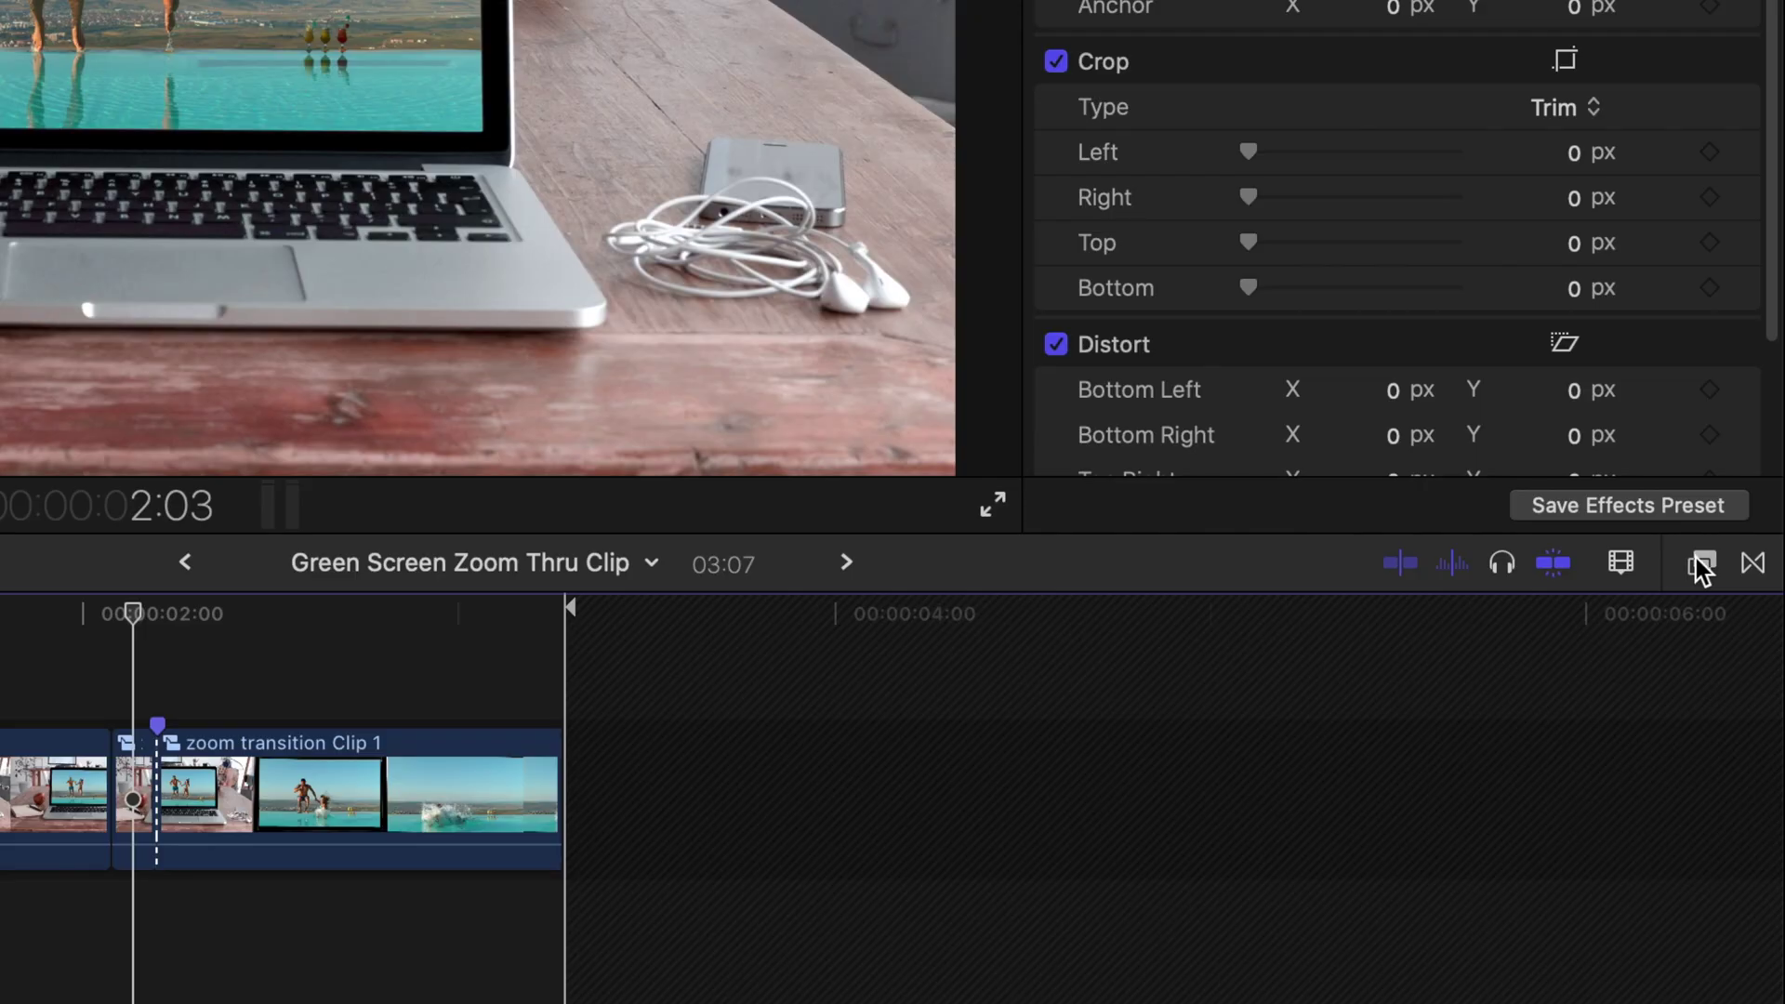
click(1726, 712)
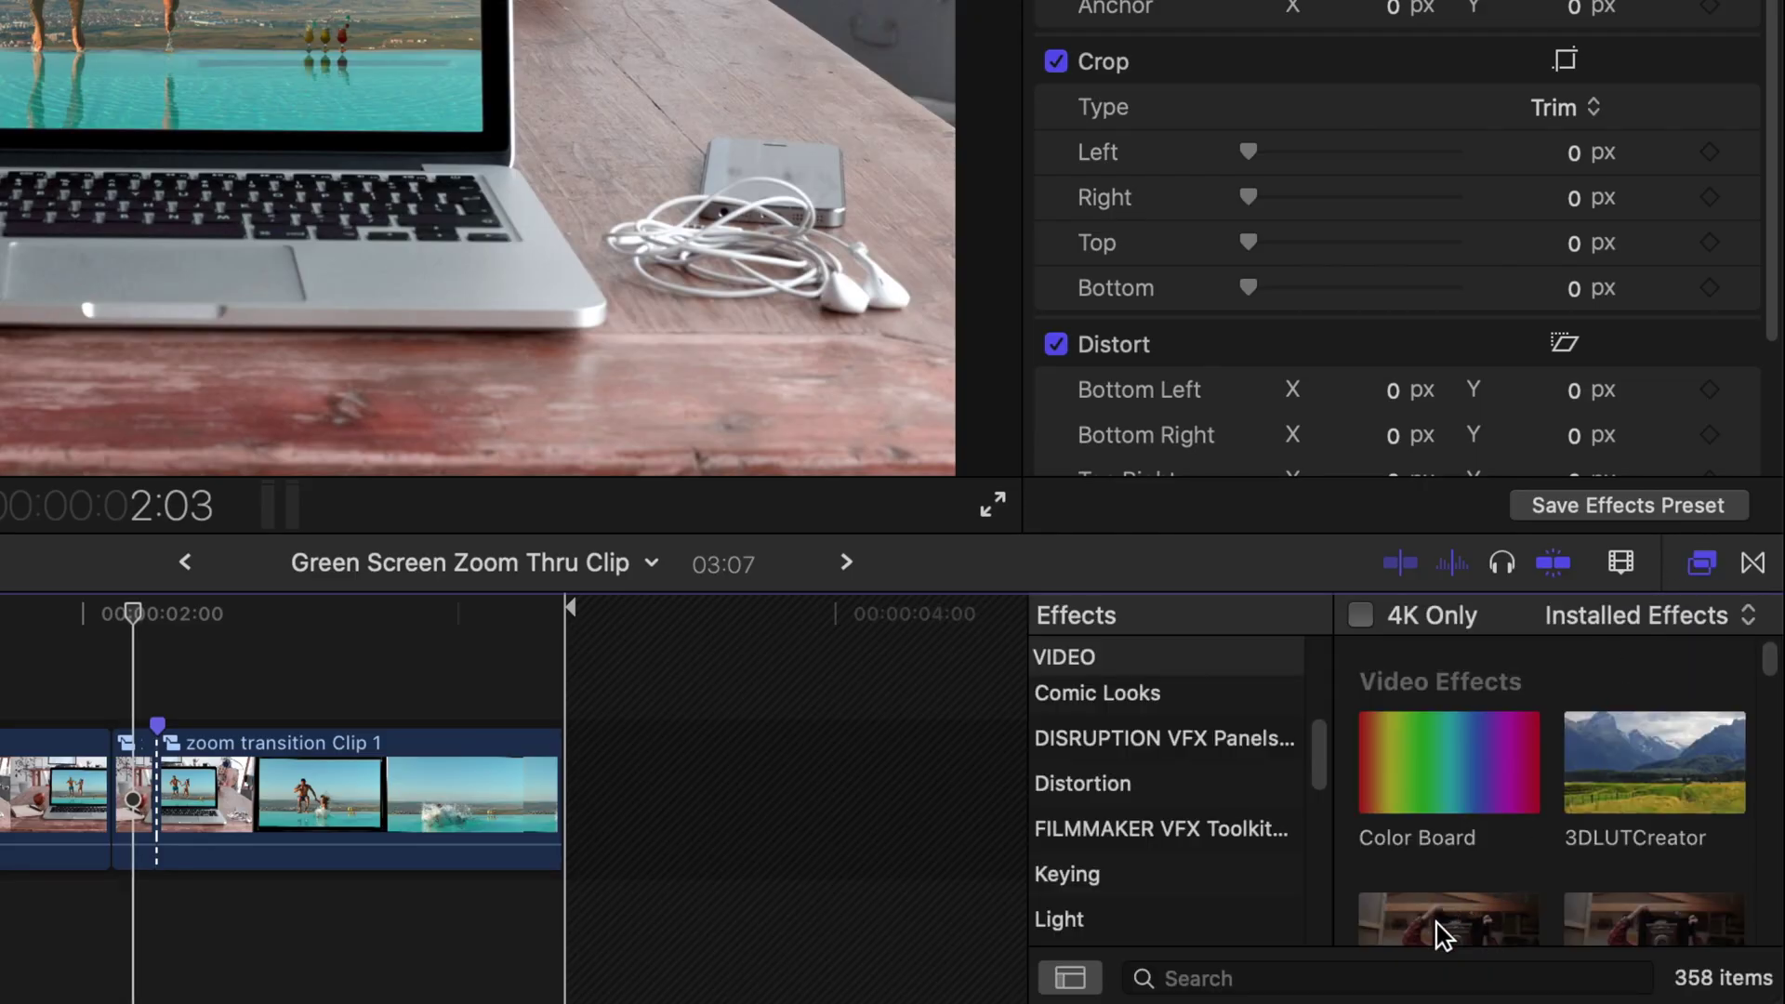
click(1394, 973)
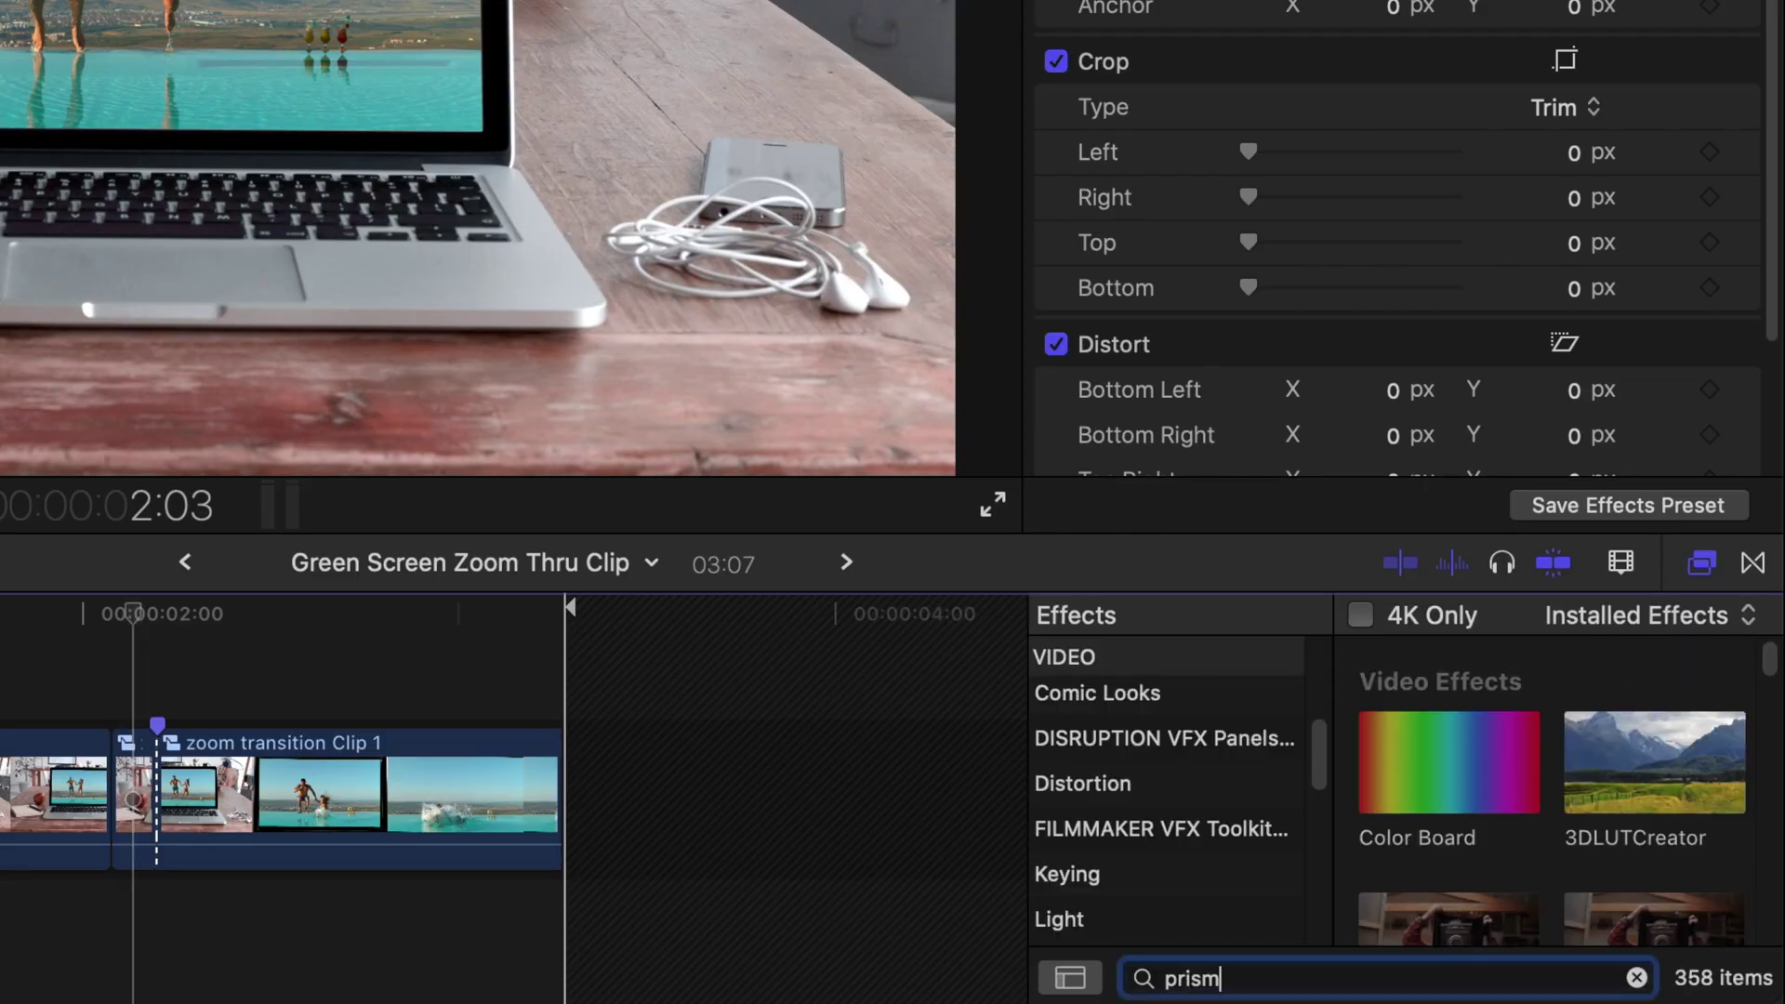
drag(1439, 744, 141, 817)
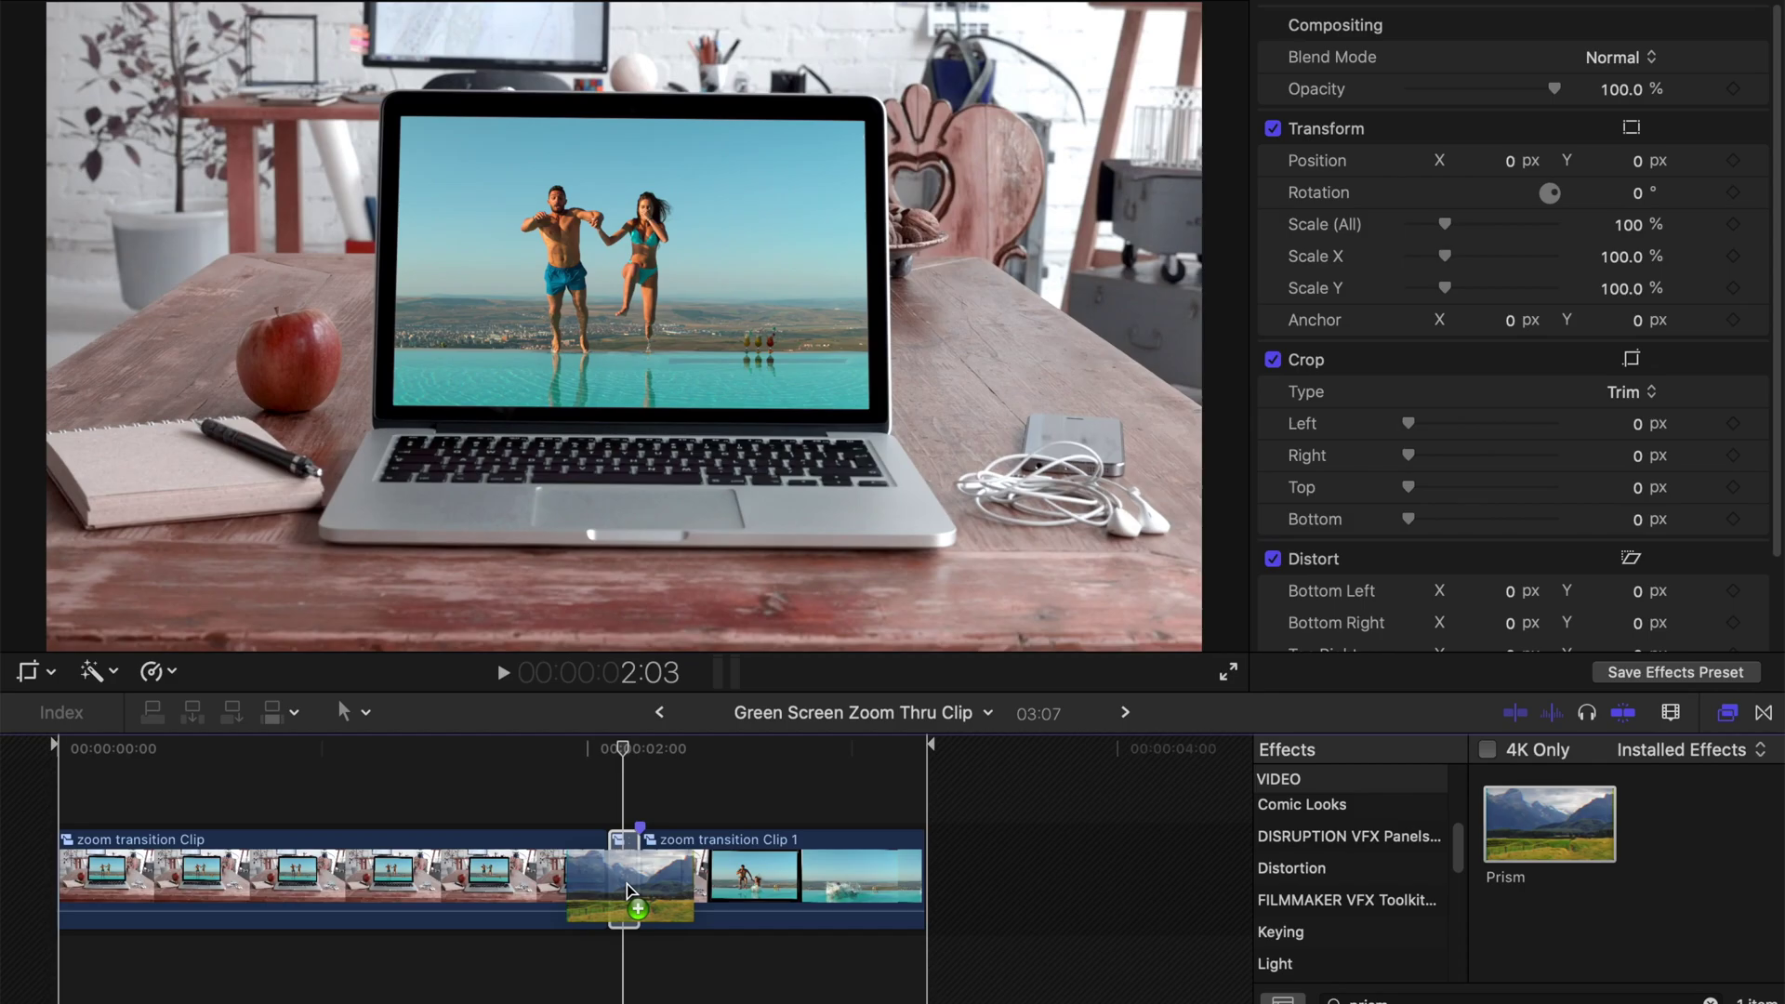
drag(630, 890, 629, 890)
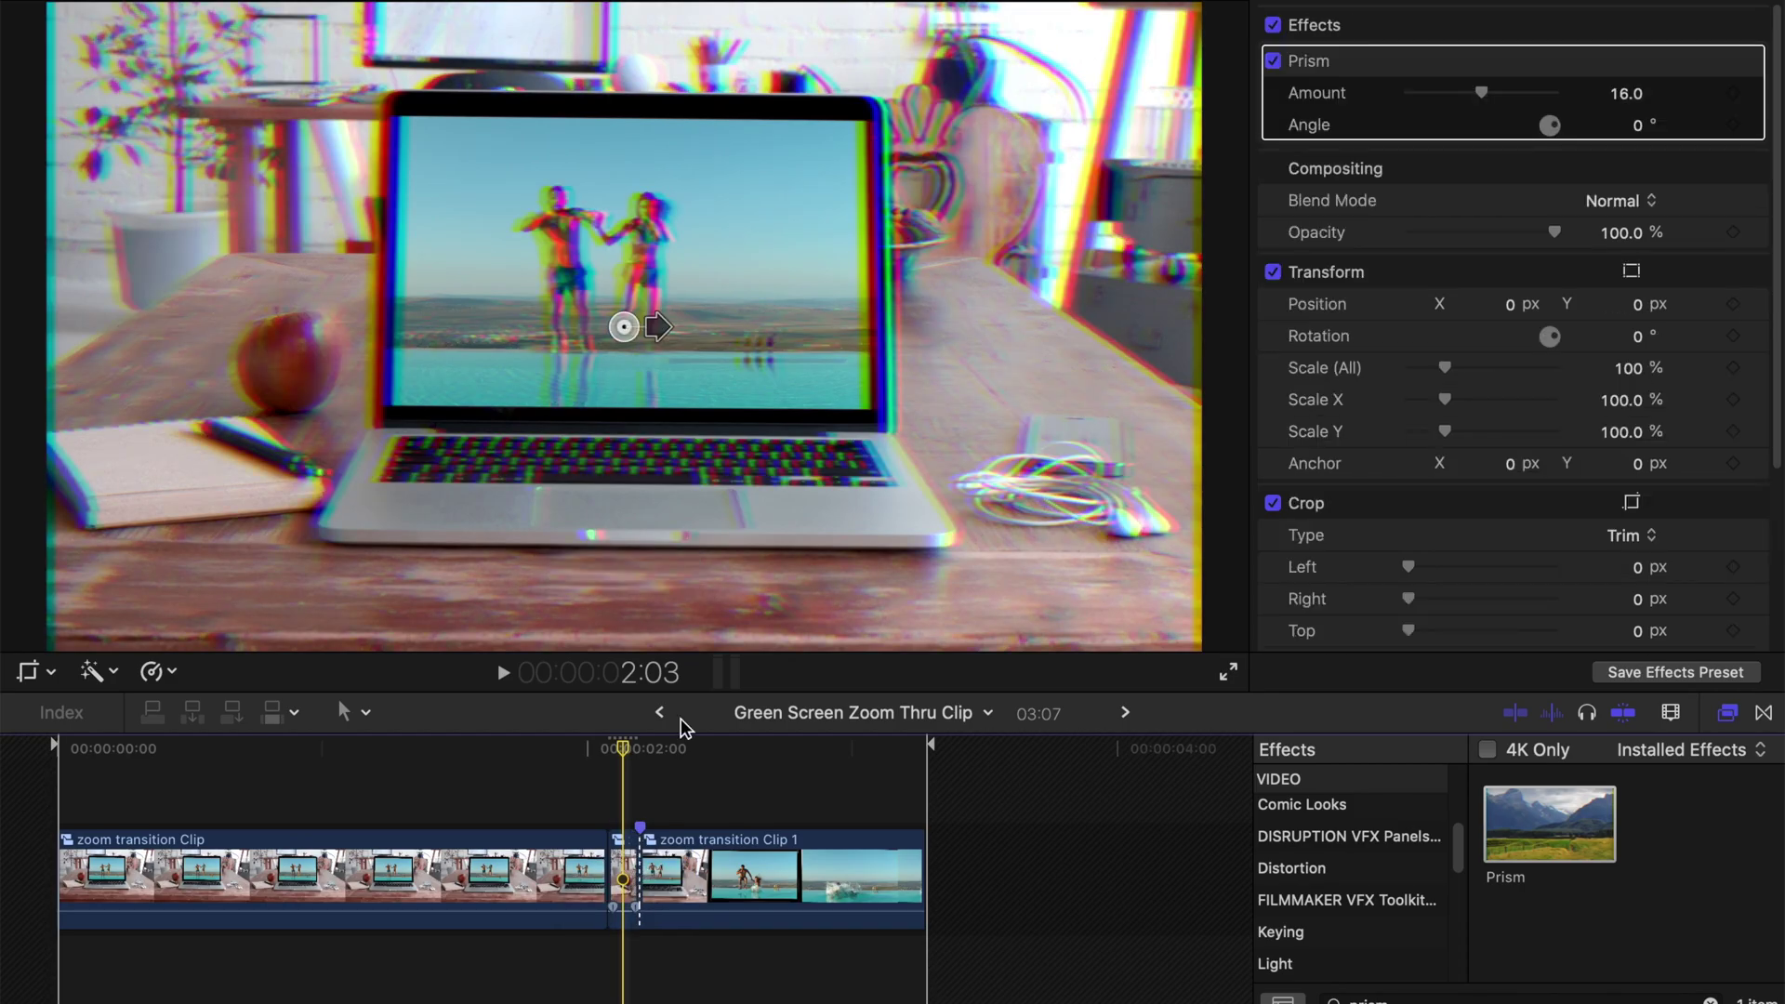
Animate the Prism Angle across the short segment with a keyframe at 2:02 and a rotated angle at 2:04
drag(626, 762, 610, 758)
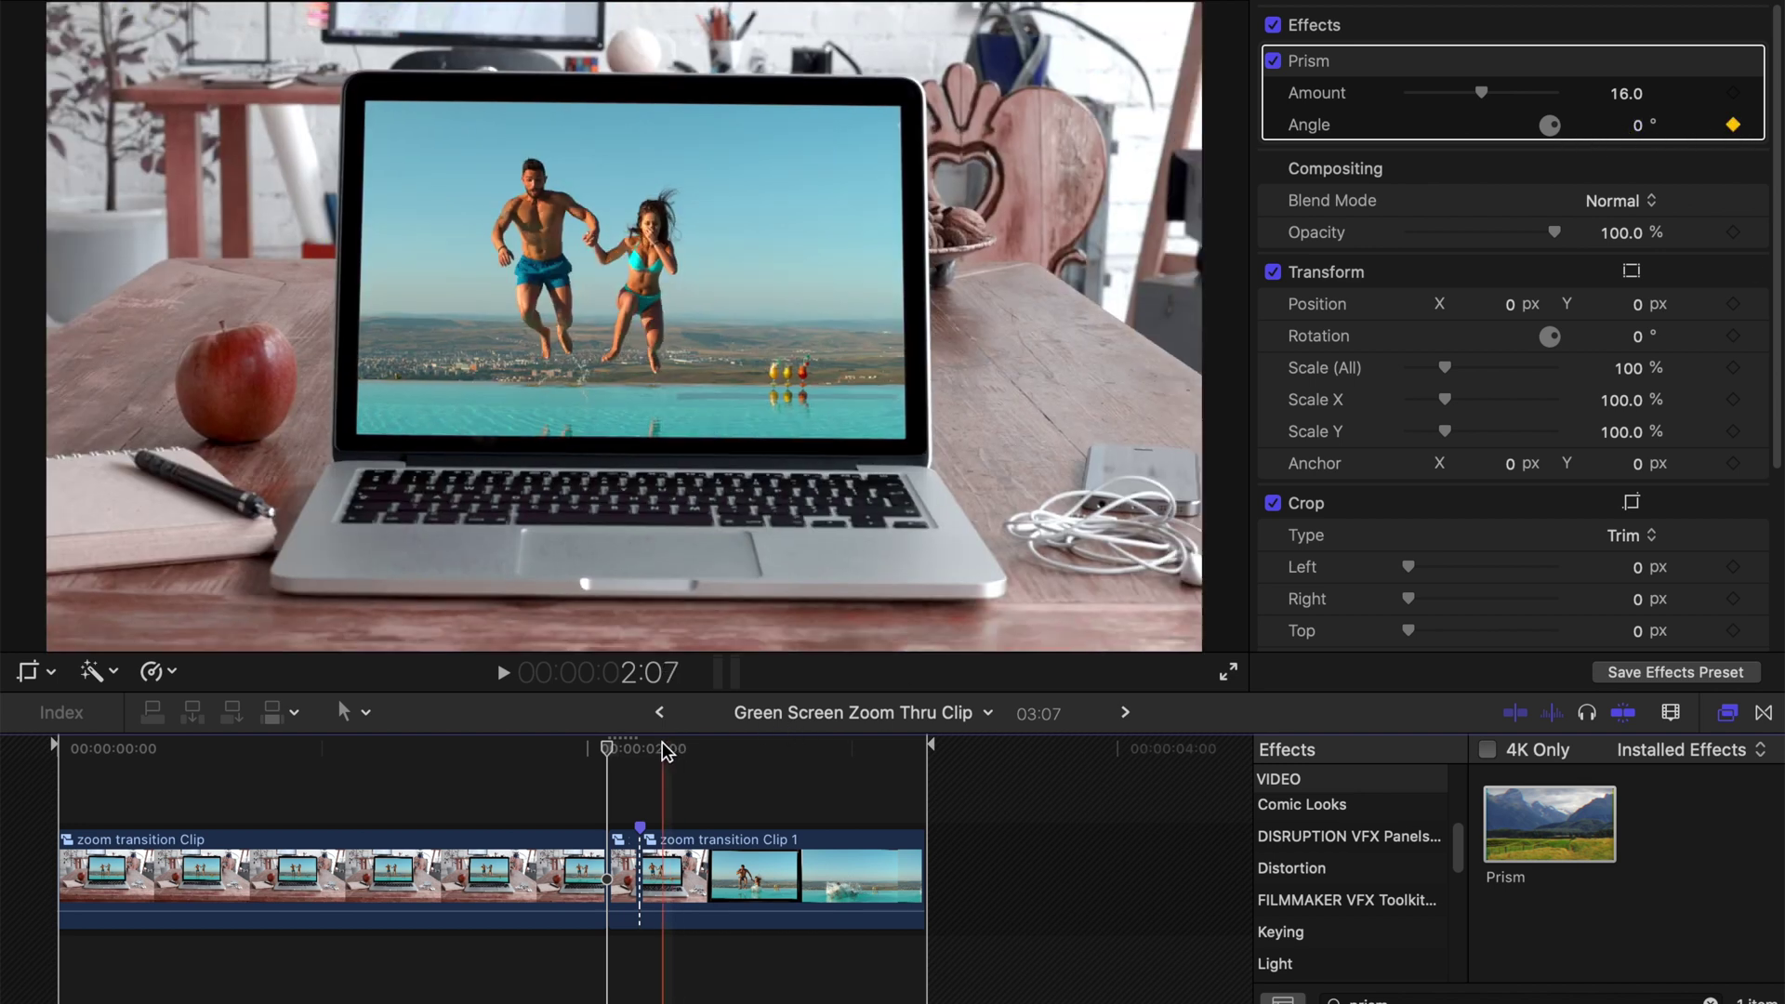
click(628, 878)
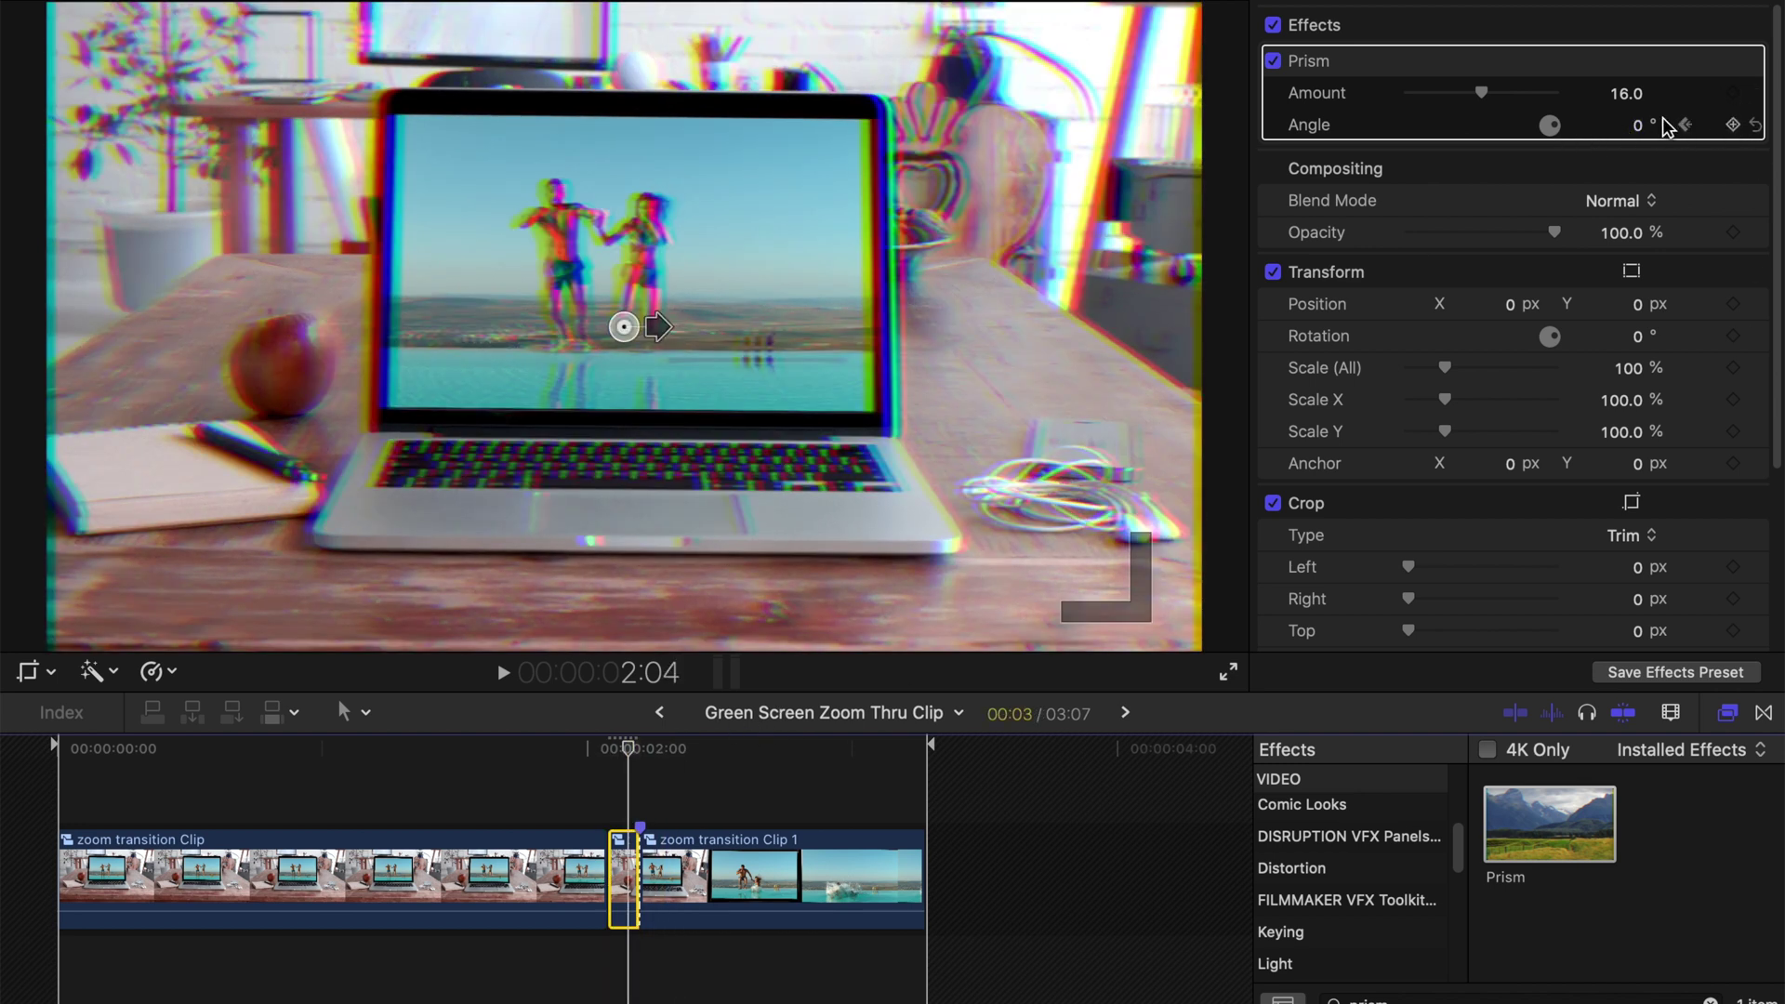
drag(1558, 130, 1564, 72)
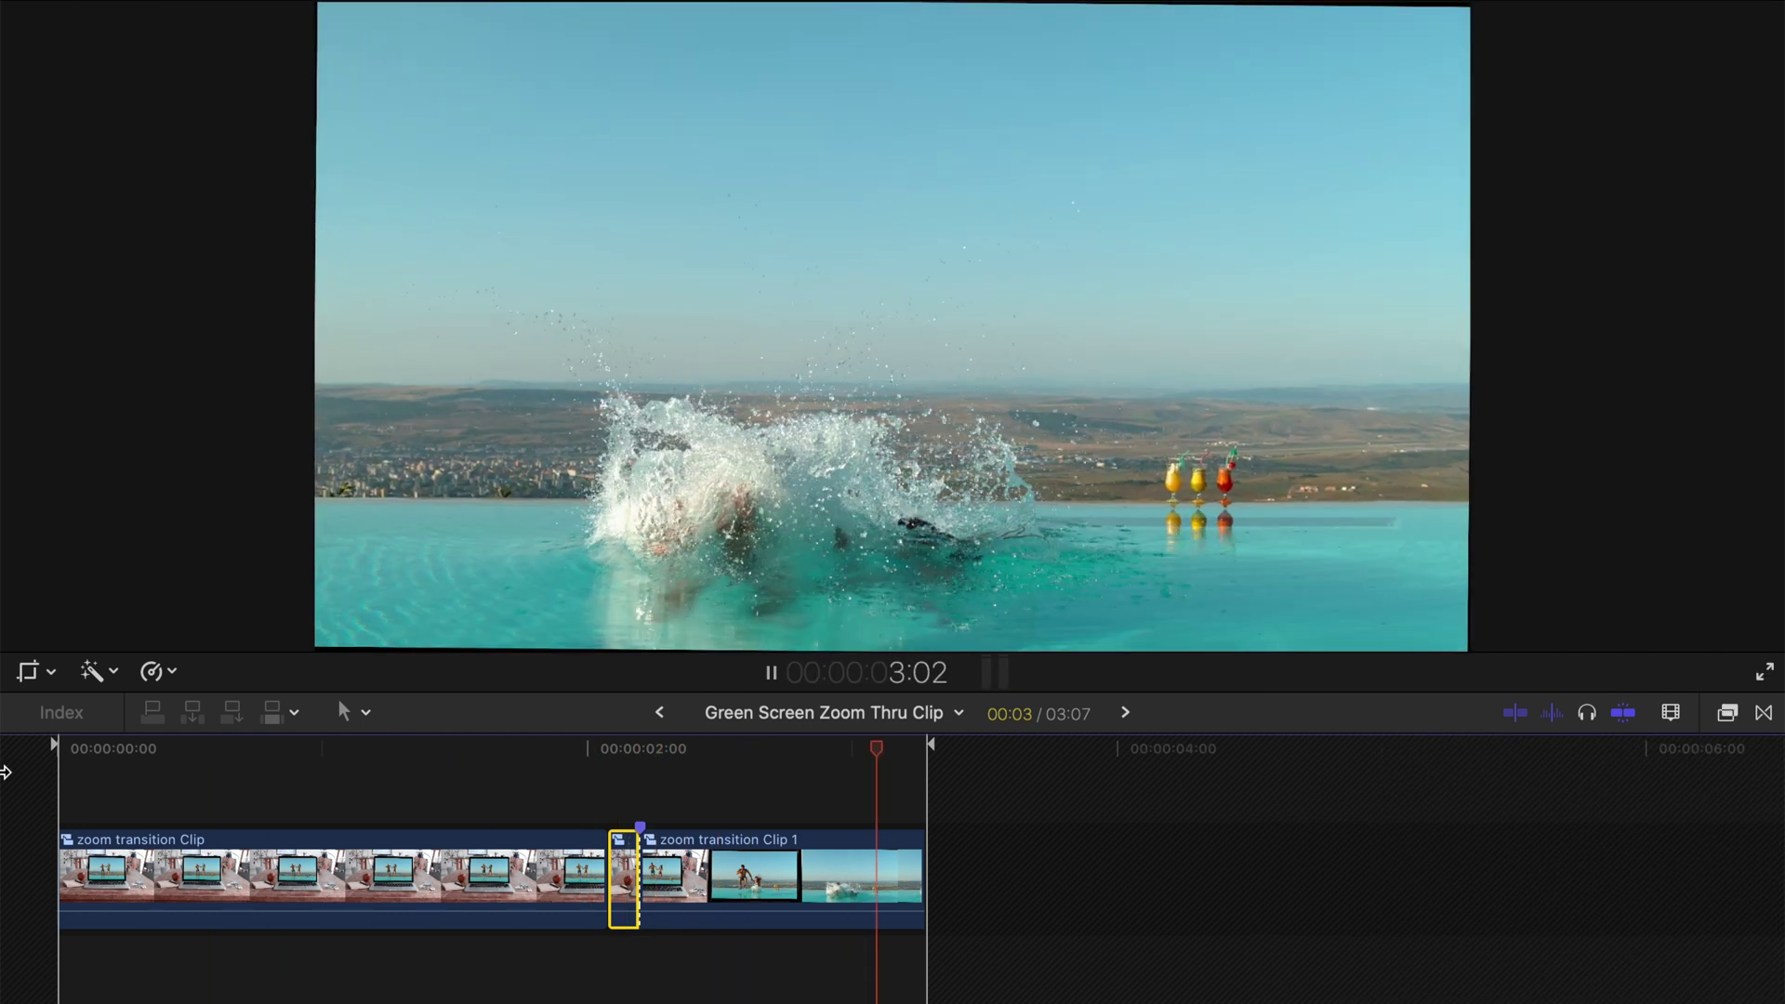
Split the remaining part of zoom transition Clip 1 before the splash and speed up its first portion by retiming it shorter
drag(693, 751, 609, 755)
click(693, 860)
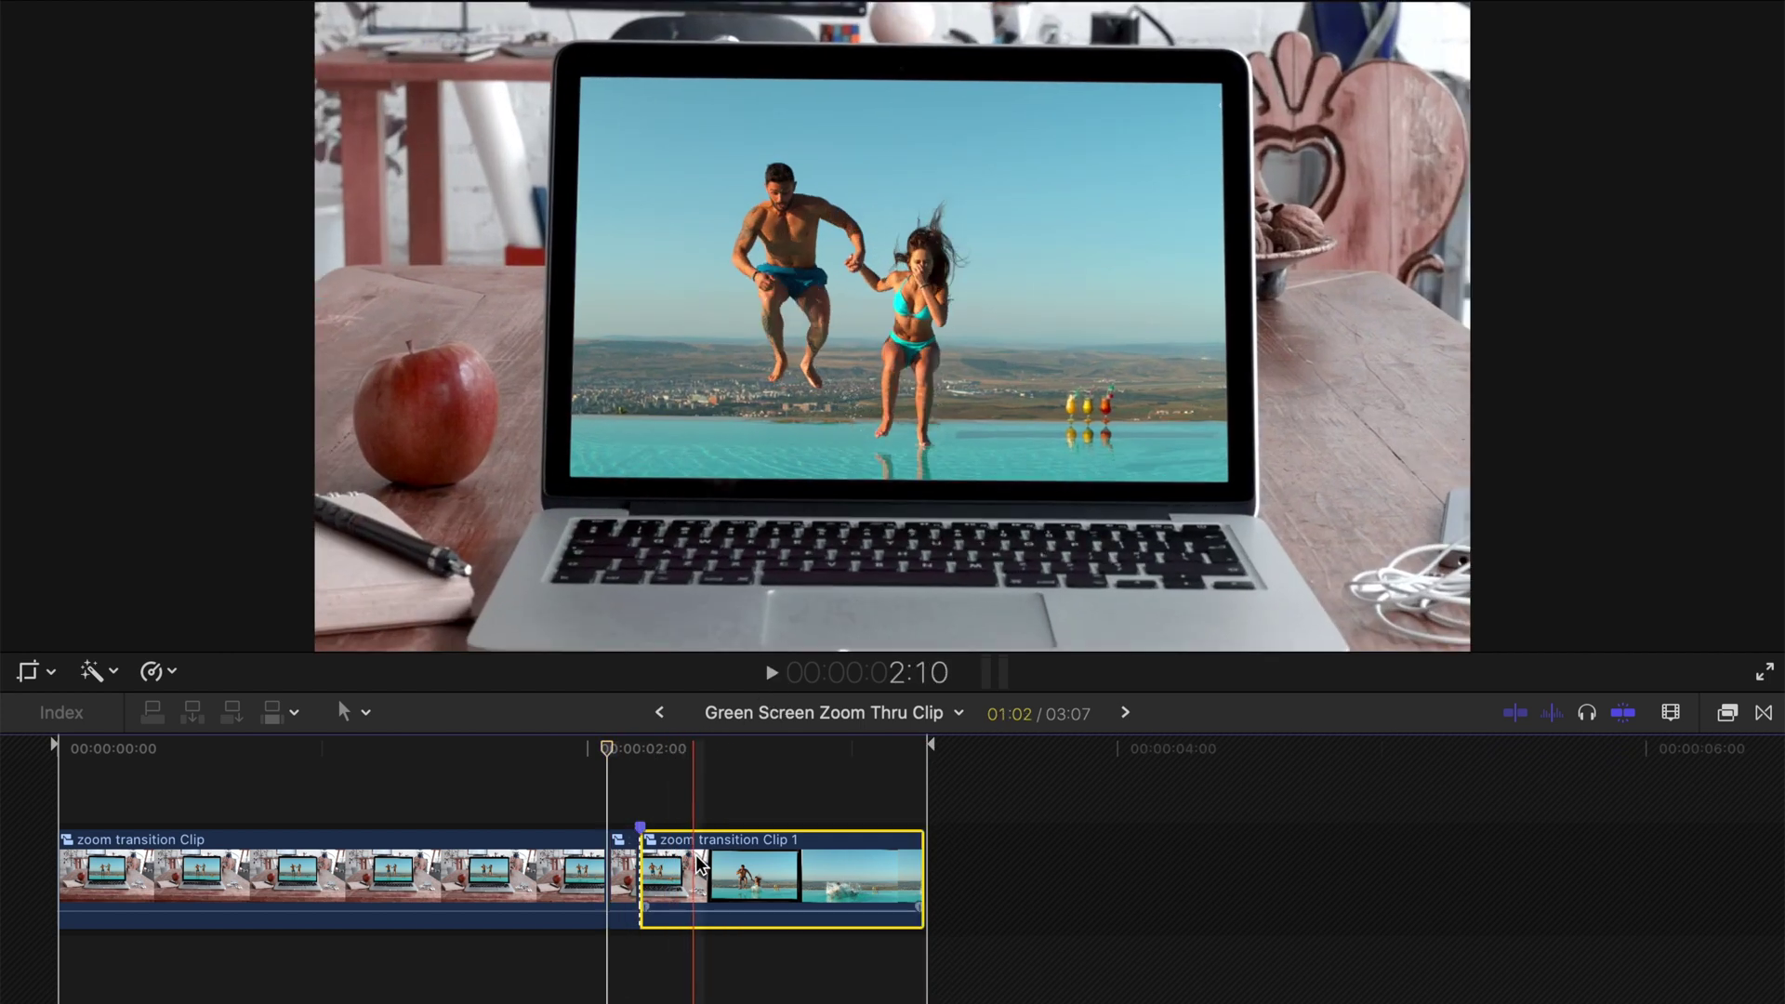
click(703, 766)
key(super+r)
key(b)
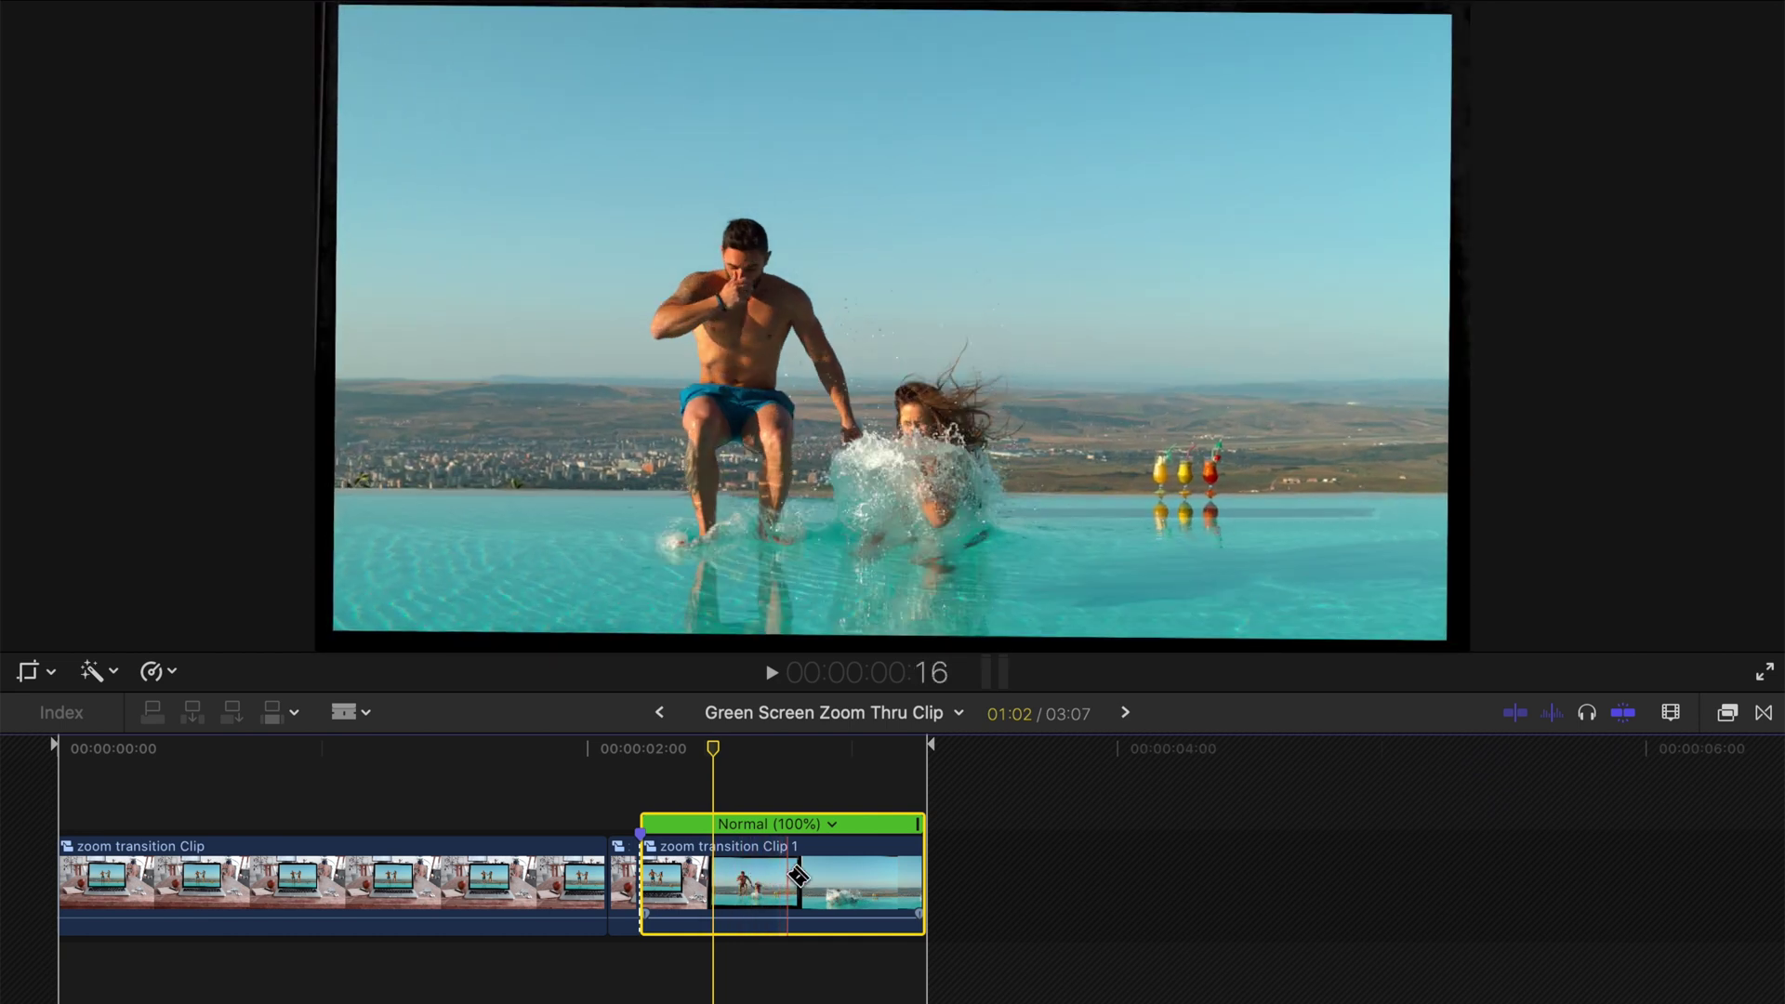
drag(917, 823, 670, 824)
Slow the final splash segment to 59% so the sequence ends at 3:07, and play the sequence from the start
click(823, 865)
key(super+r)
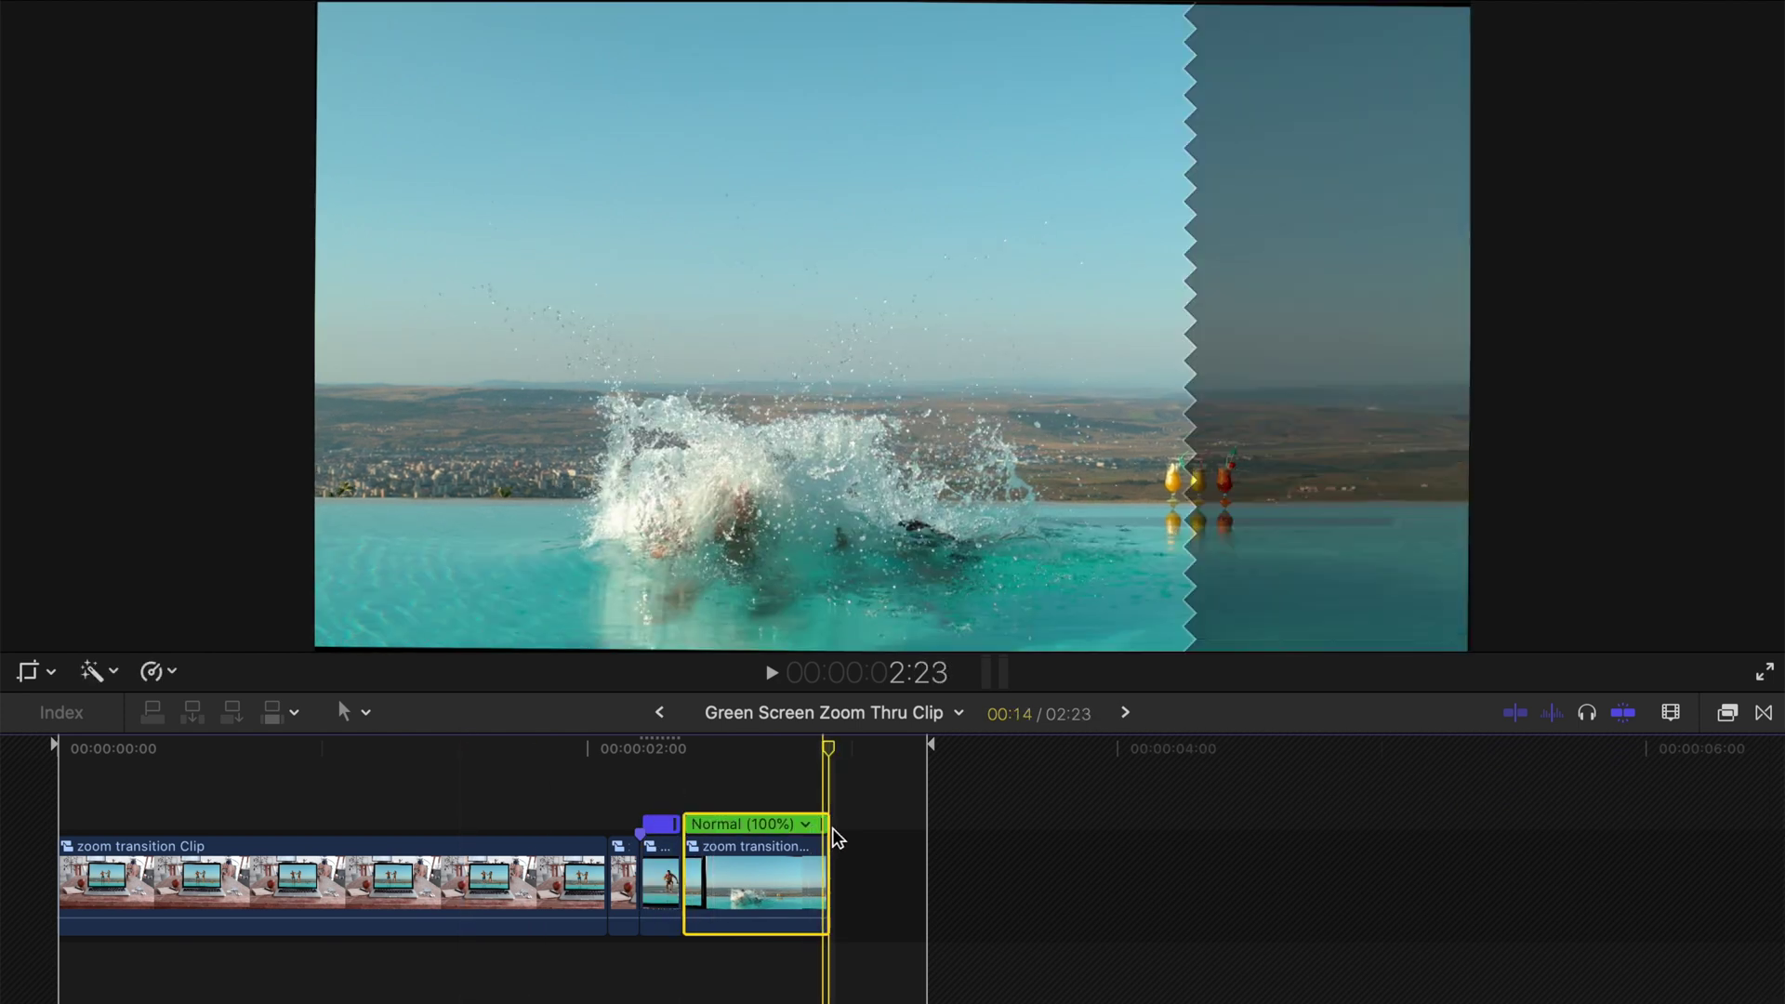
drag(828, 832, 923, 825)
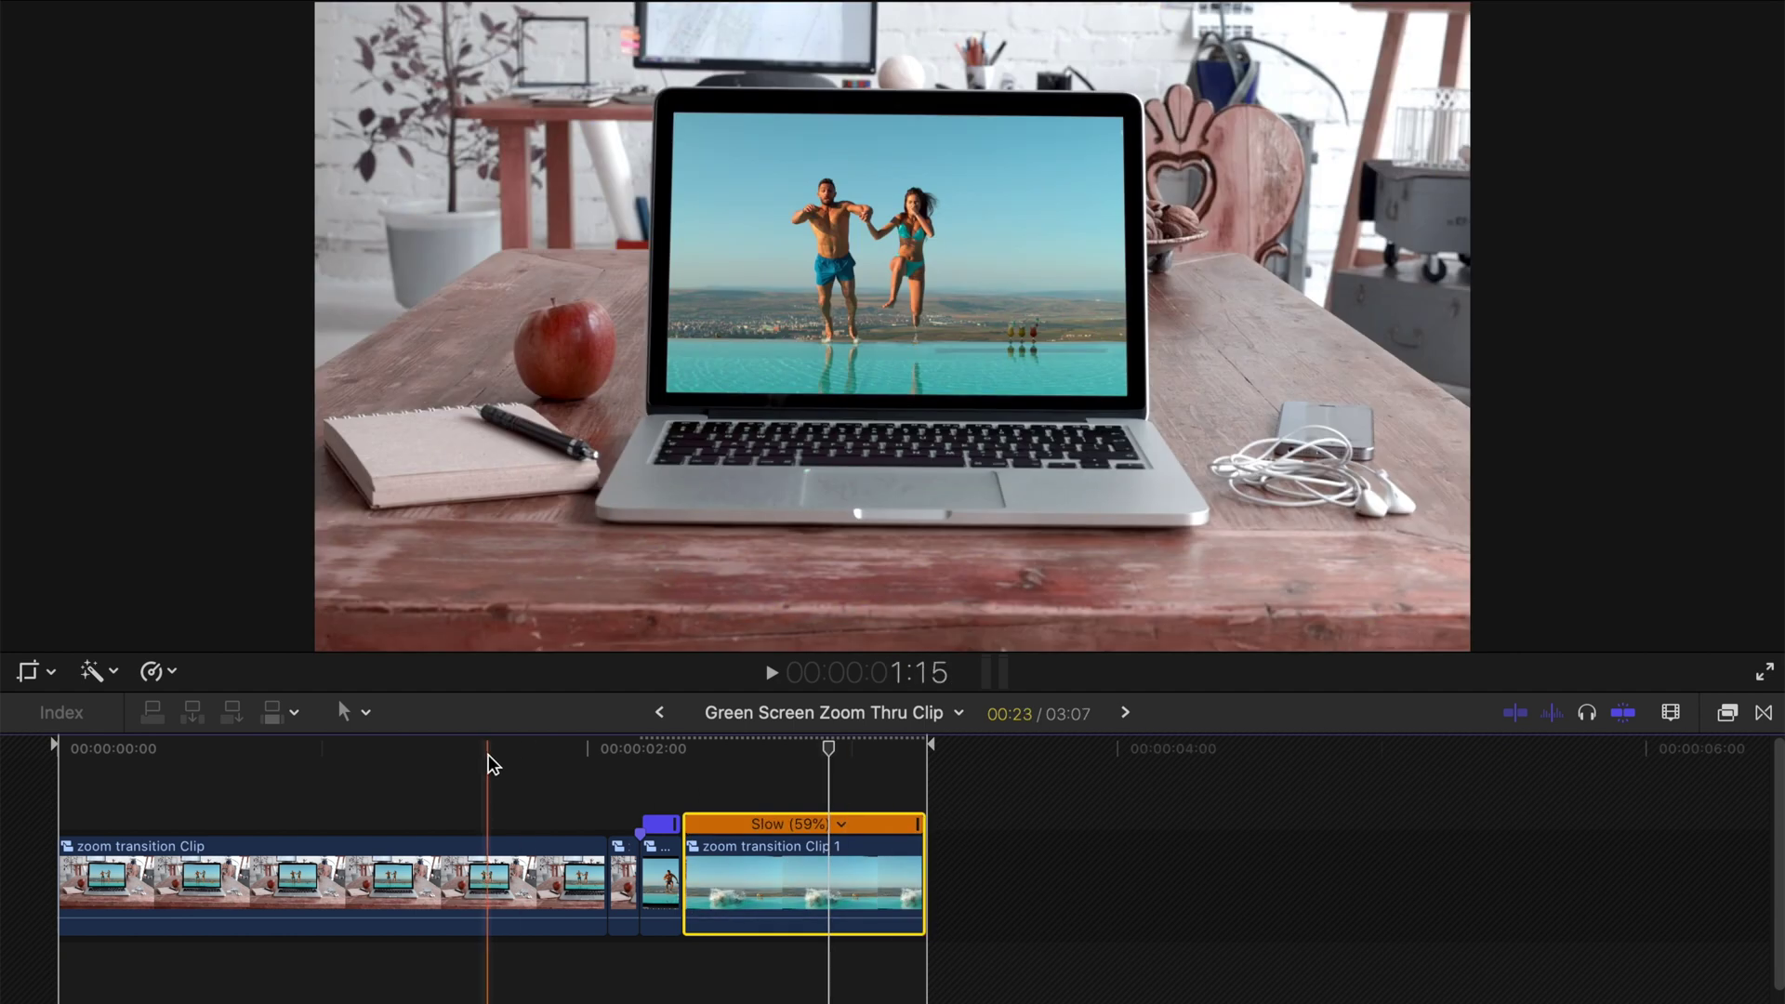
click(466, 774)
key(space)
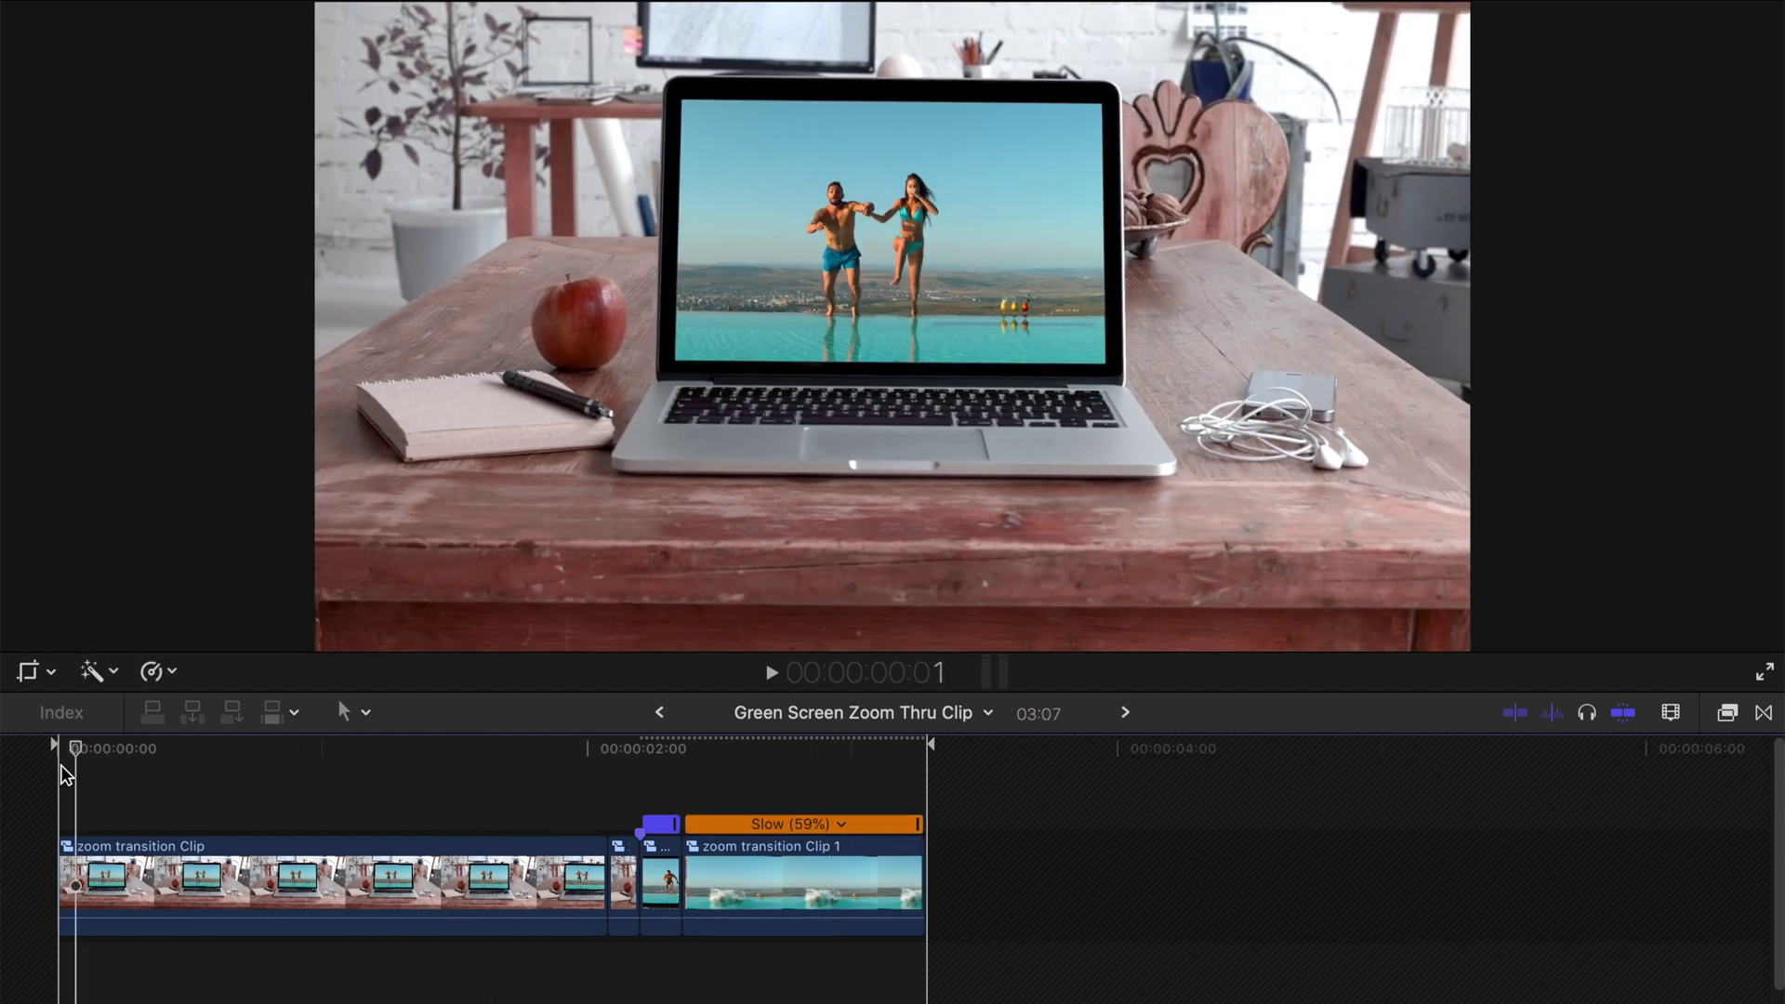
key(space)
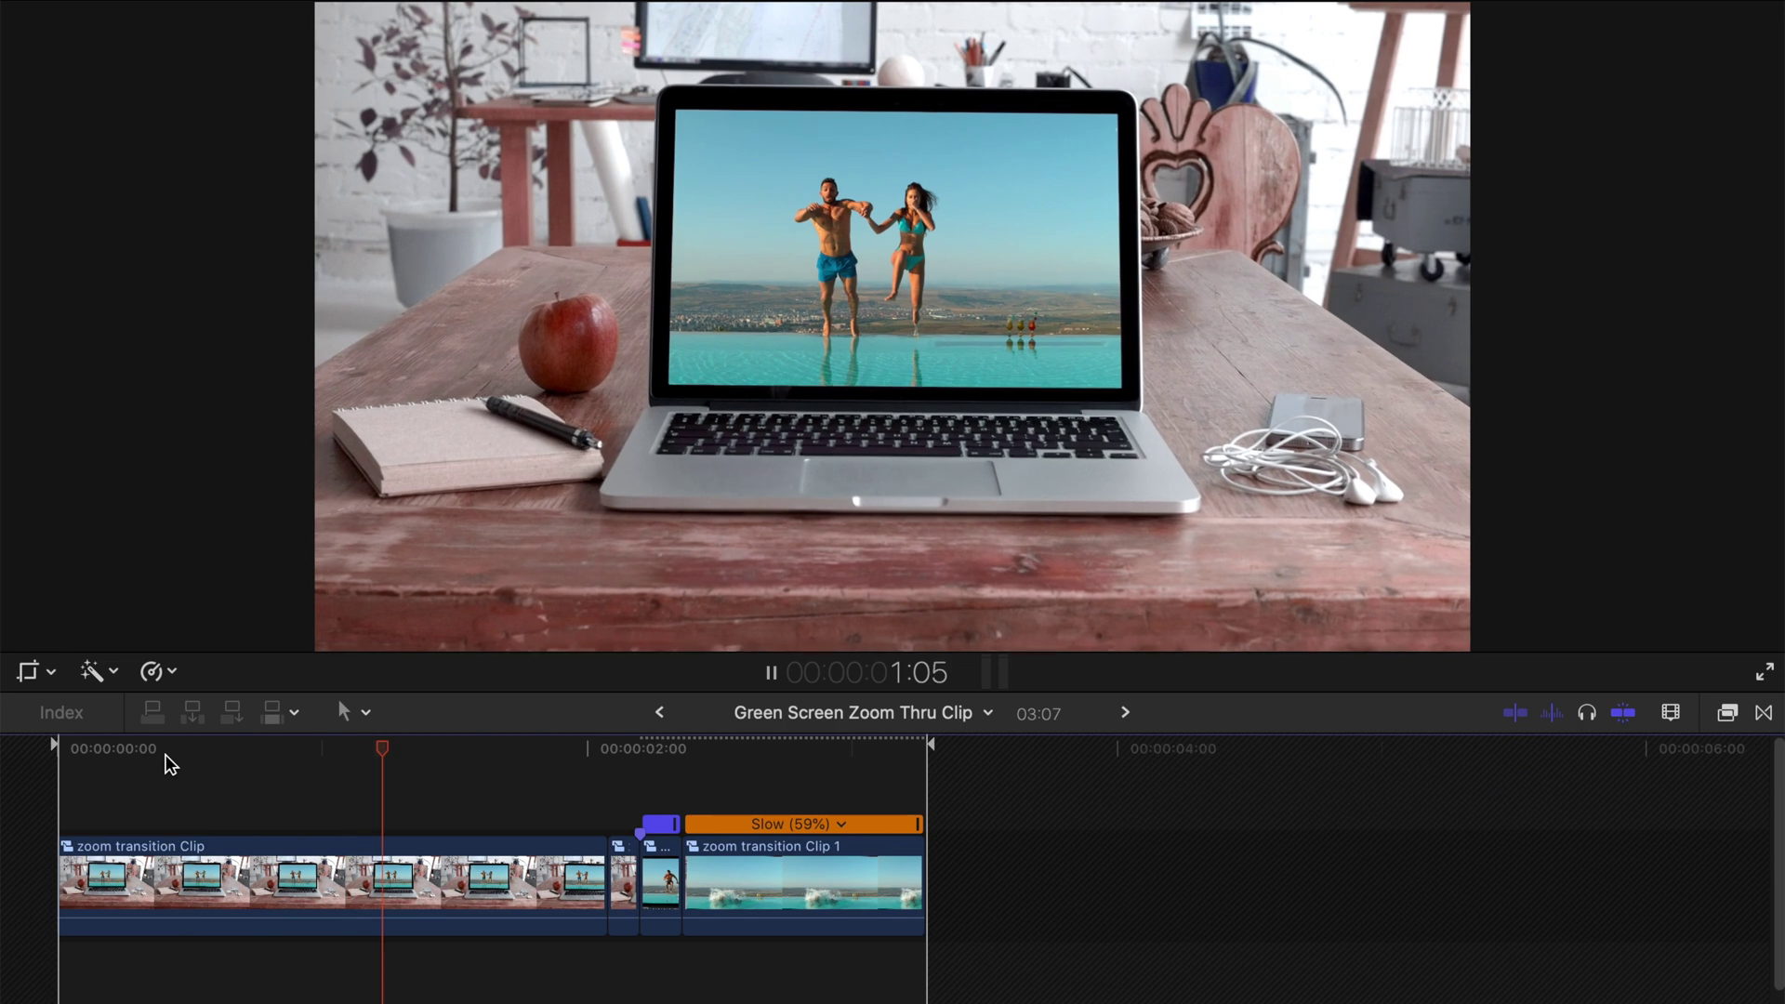